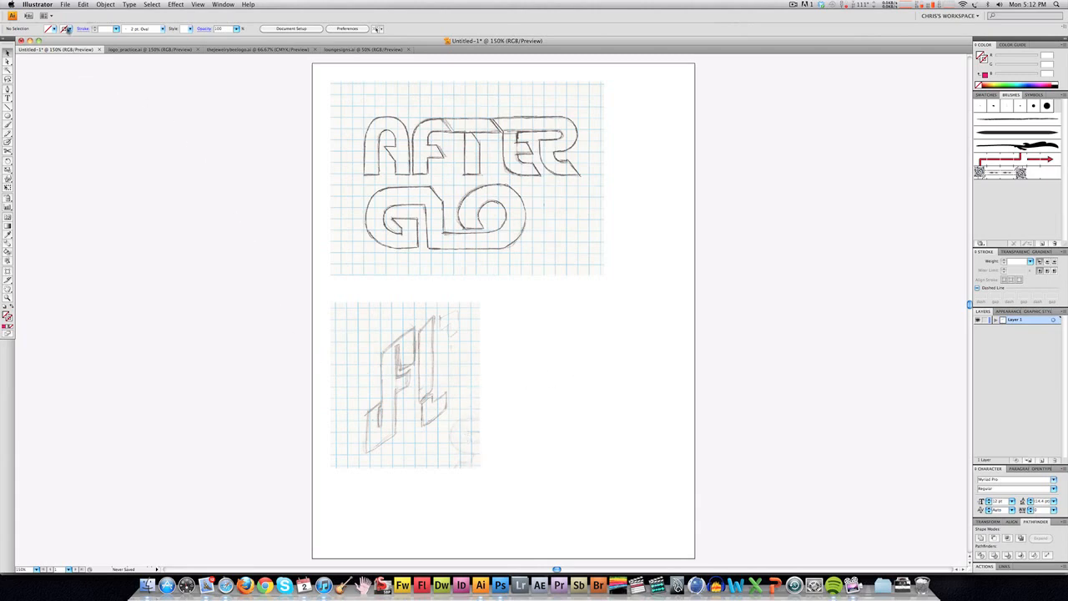
pyautogui.click(65, 5)
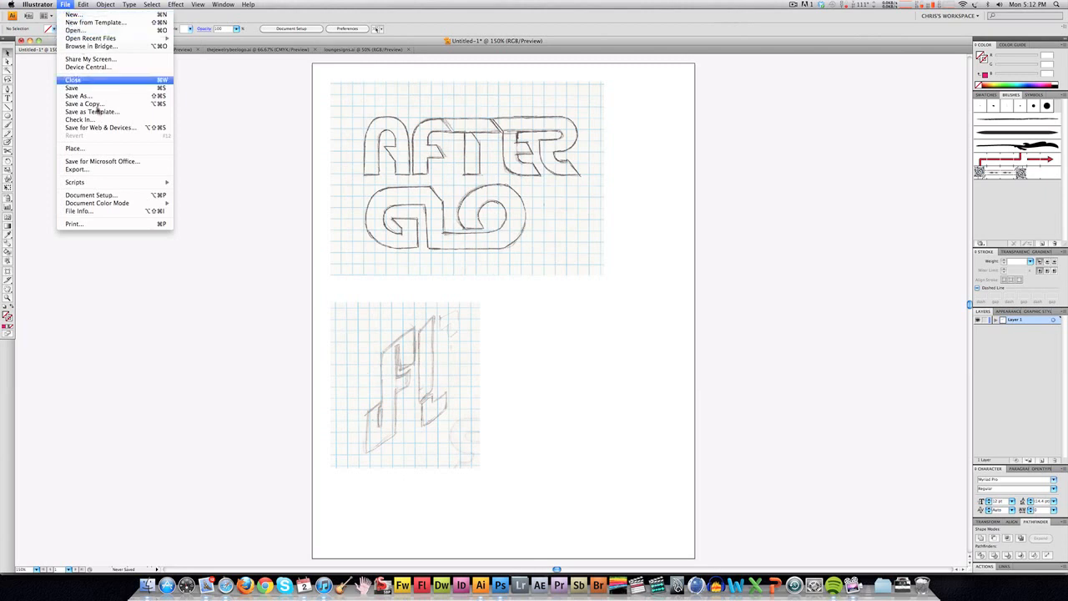
pyautogui.click(74, 148)
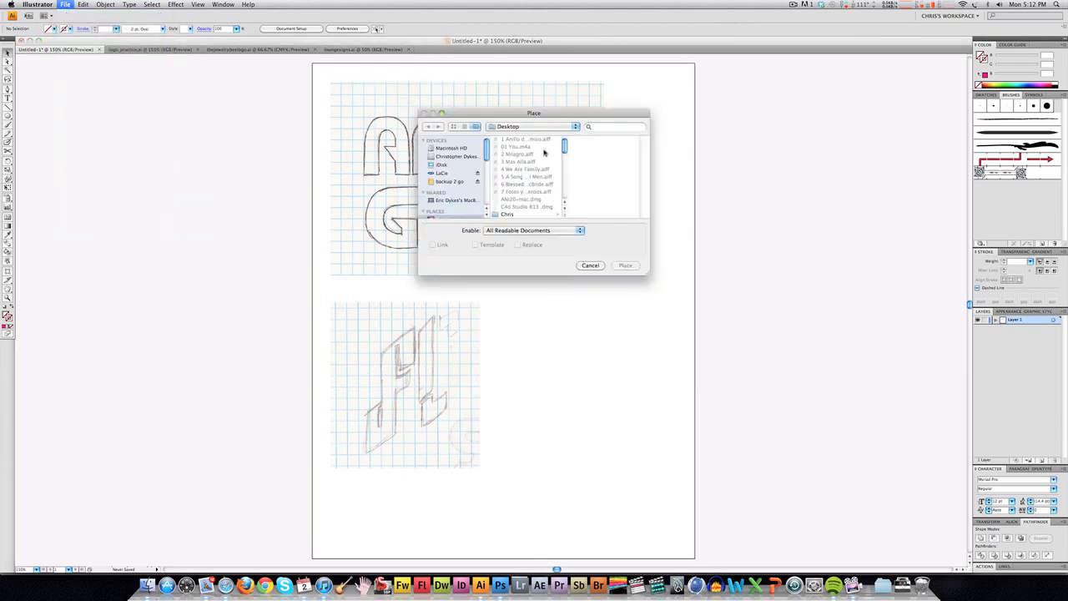
pyautogui.moveTo(565, 147); pyautogui.dragTo(564, 173)
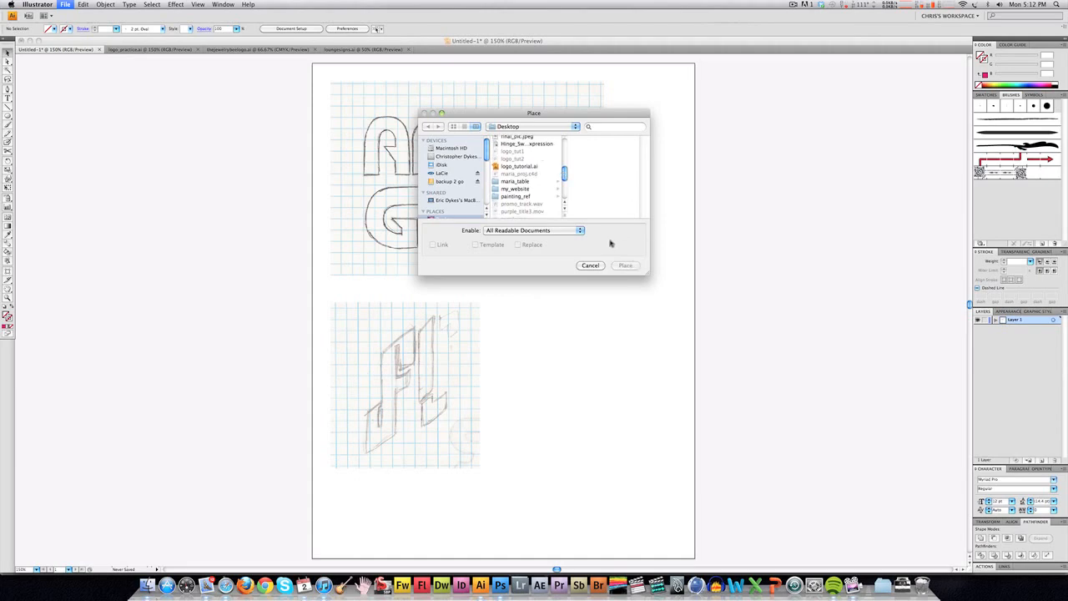
pyautogui.click(594, 266)
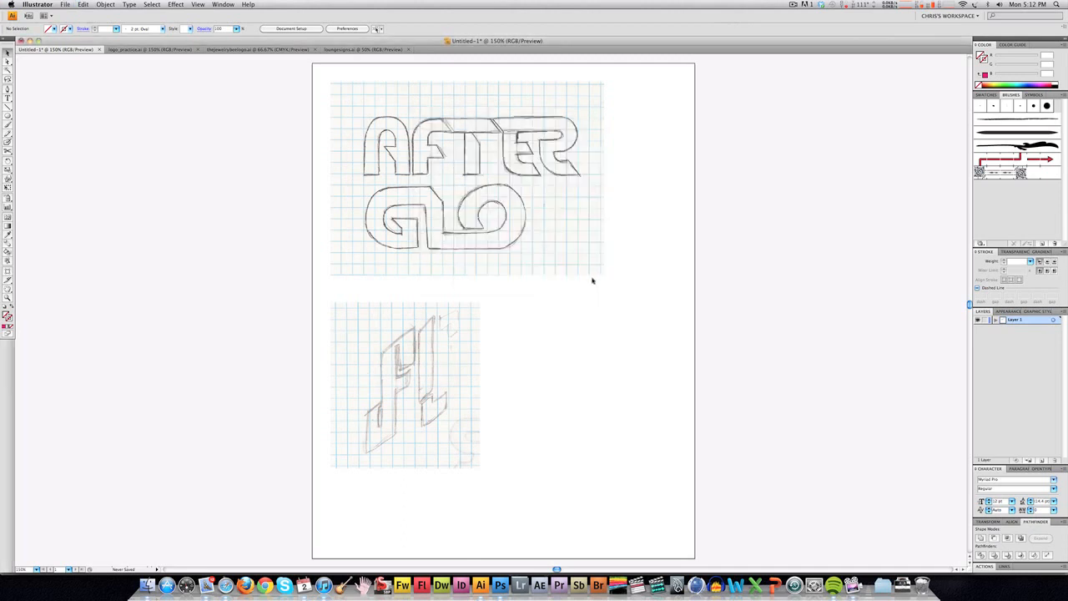
# Lock both placed sketch images on the artboard.
pyautogui.moveTo(314, 74); pyautogui.dragTo(583, 448)
pyautogui.press('super+2')
pyautogui.moveTo(631, 146); pyautogui.dragTo(534, 195)
# Rename the layer holding the sketches to Reference.
pyautogui.doubleClick(1014, 321)
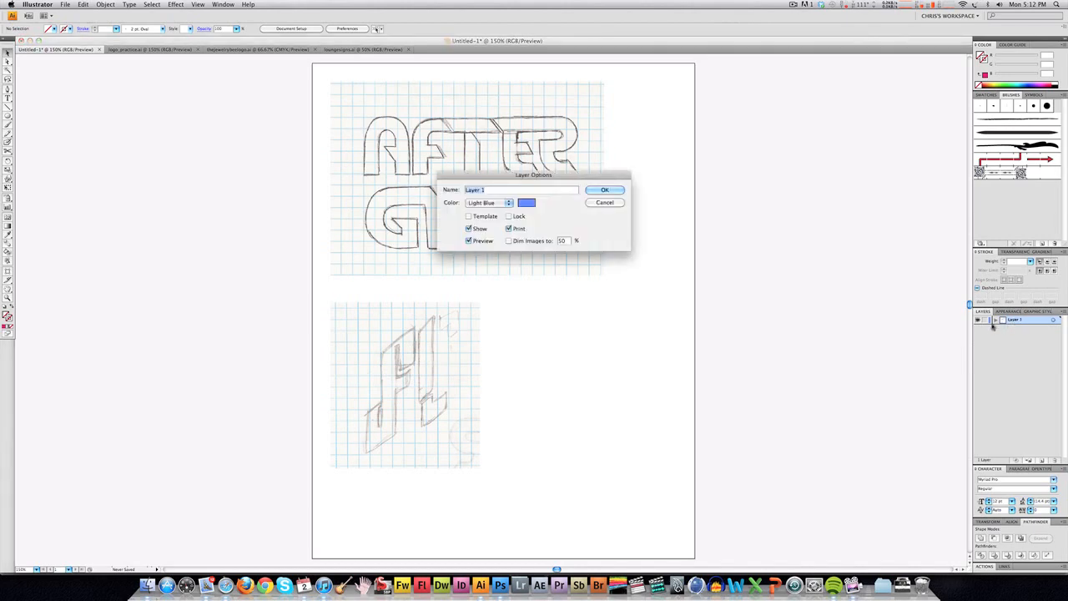
pyautogui.write('Reference')
pyautogui.press('Return')
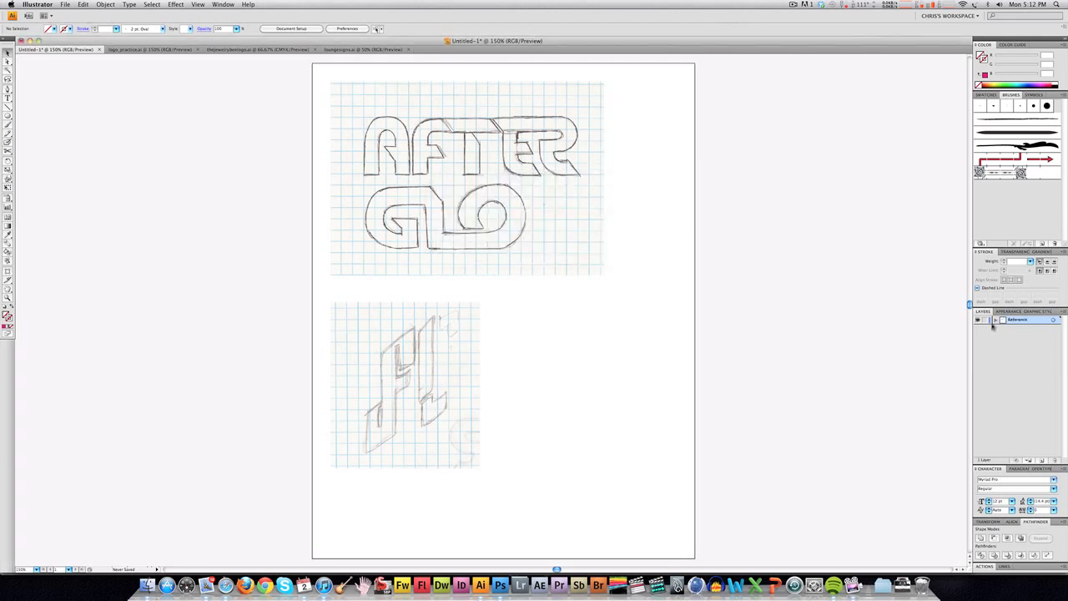
# Create a new layer above the Reference layer and name it Drawing.
pyautogui.click(1043, 460)
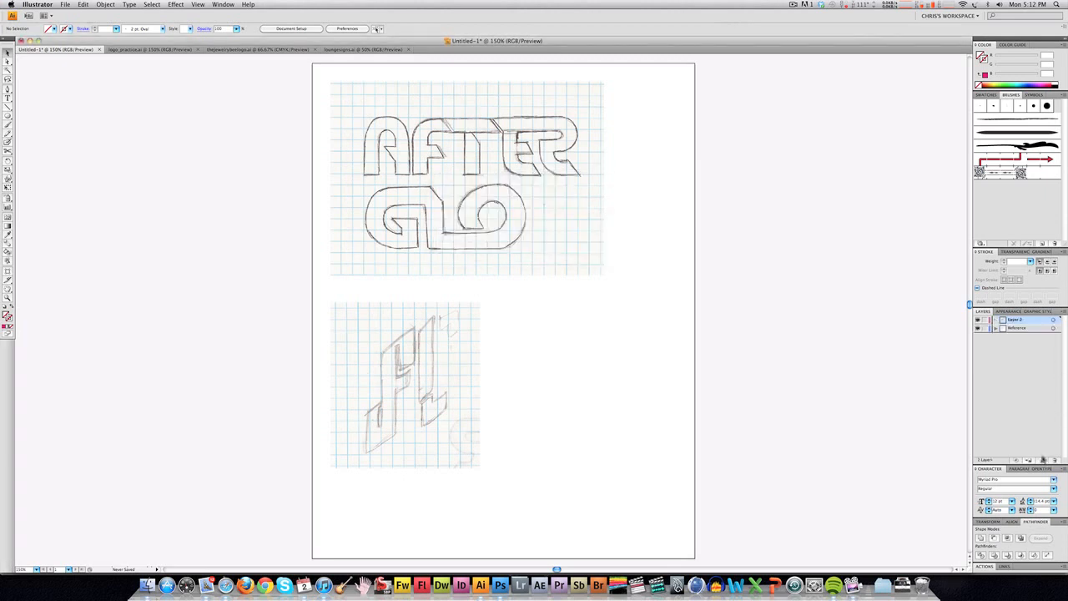
pyautogui.doubleClick(1017, 320)
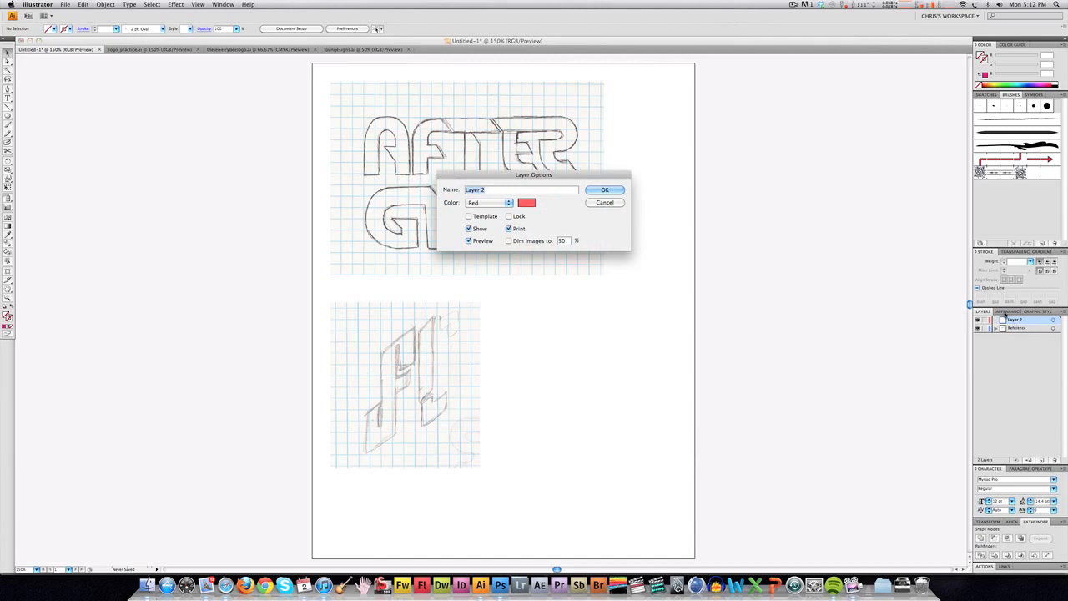
pyautogui.write('Drawing')
pyautogui.press('Return')
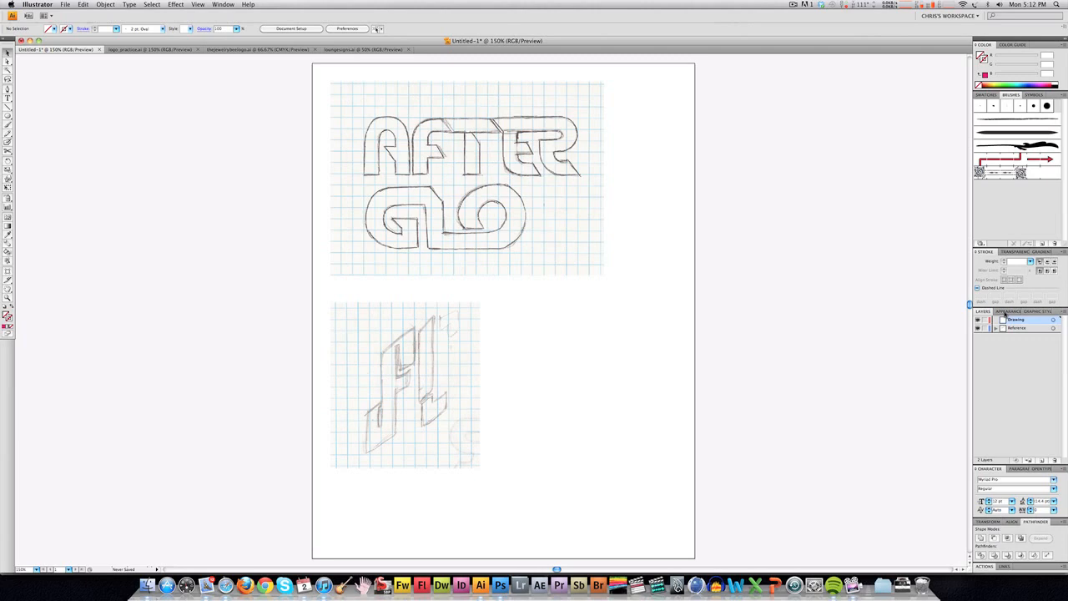
# Show the document grid and check its Guides & Grid preferences and snapping options.
pyautogui.press('super+apostrophe')
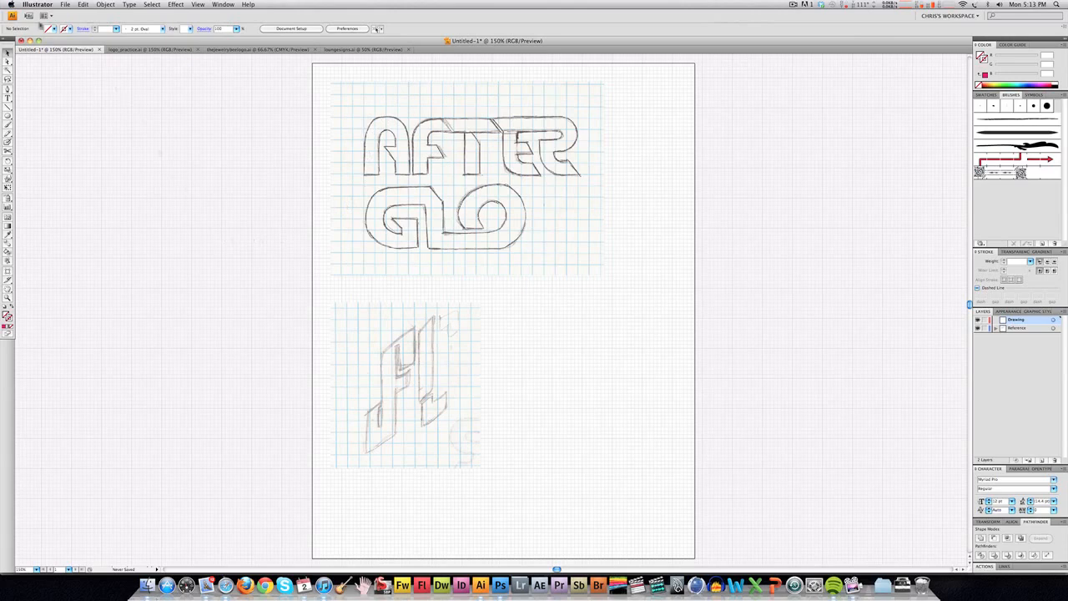
pyautogui.click(39, 5)
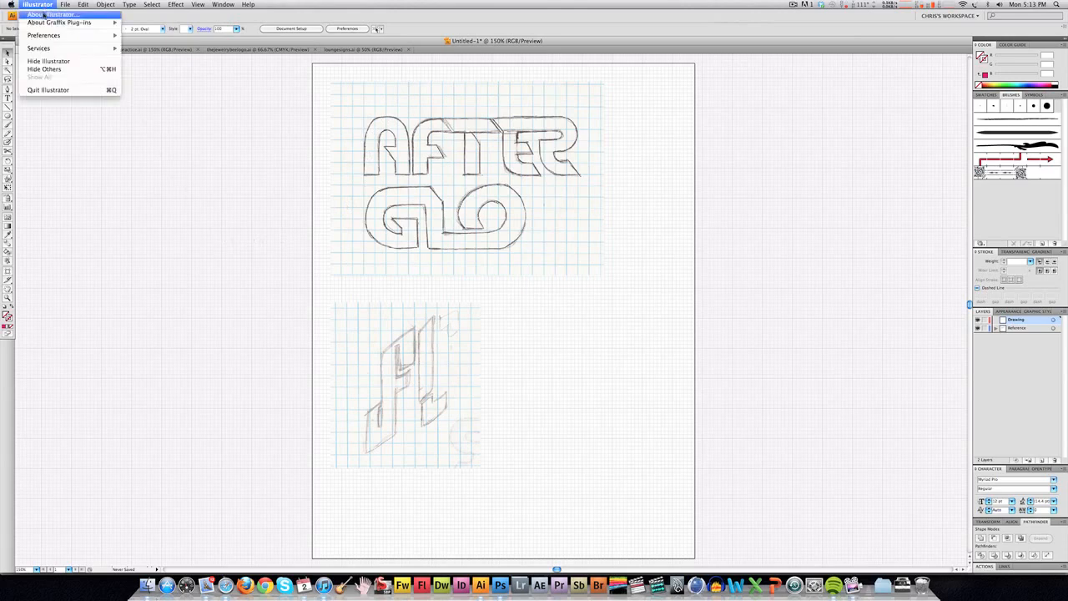
pyautogui.moveTo(44, 35)
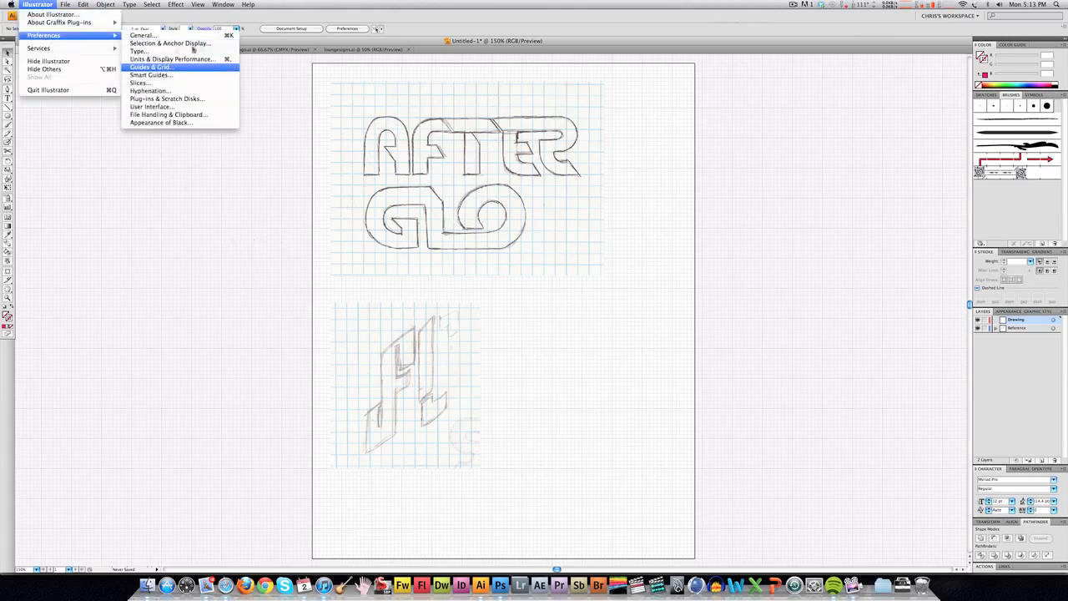
pyautogui.click(154, 67)
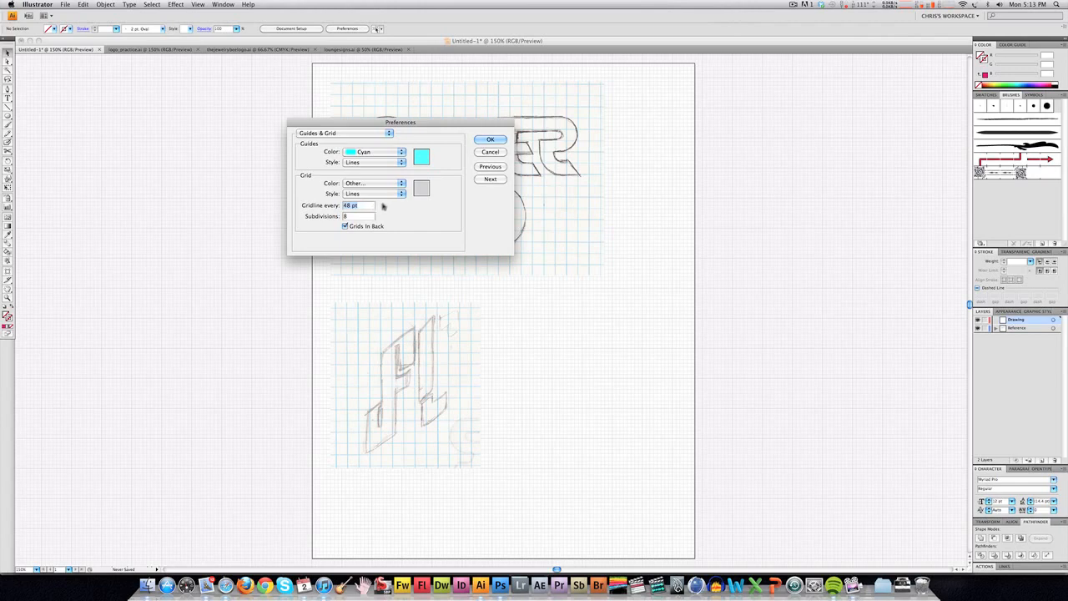
pyautogui.click(490, 139)
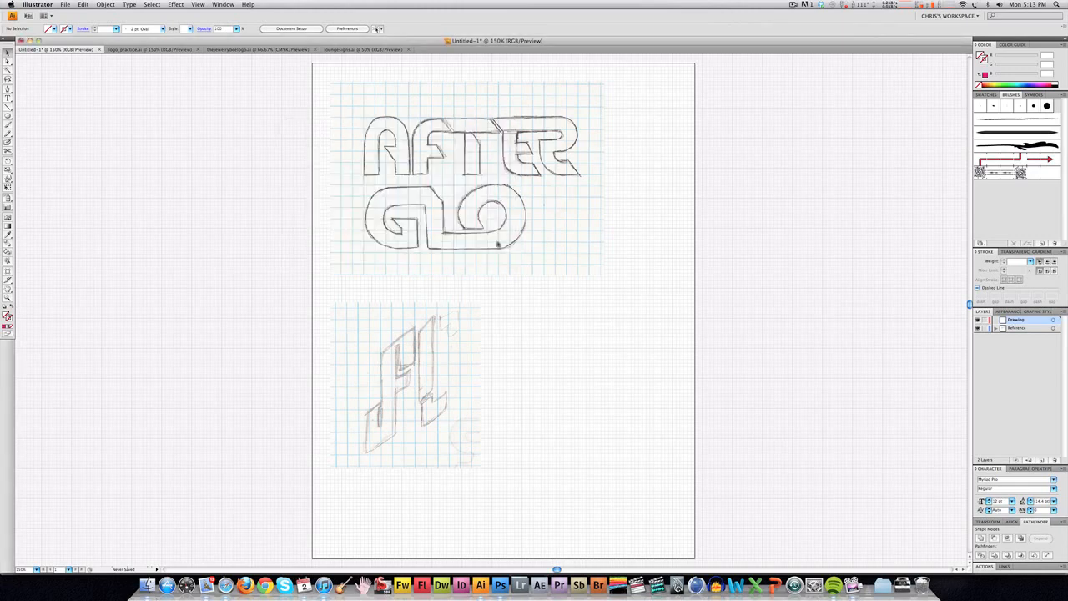
pyautogui.click(199, 5)
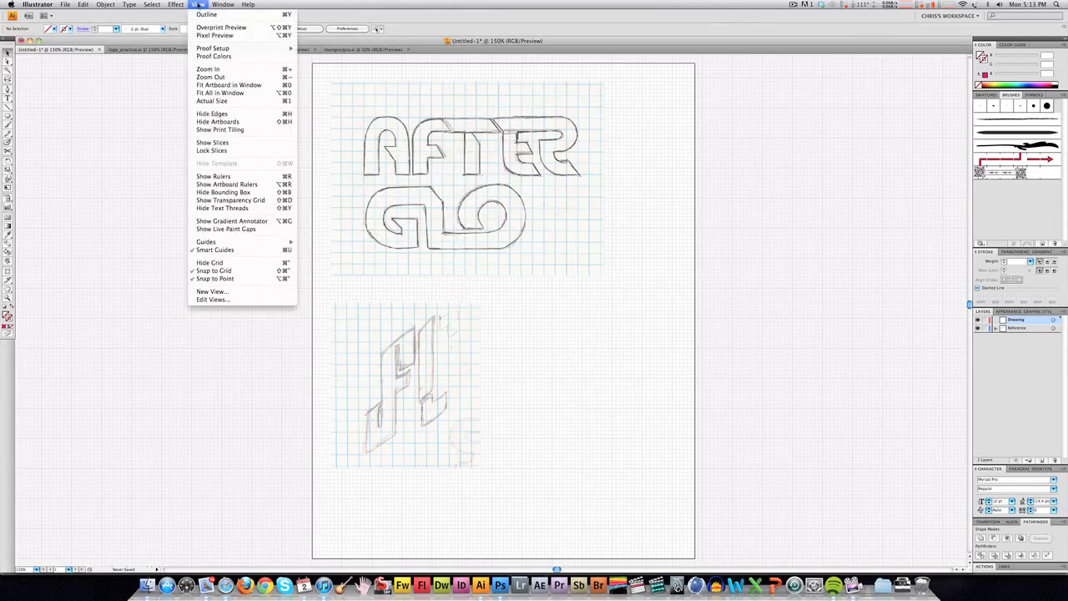
pyautogui.click(235, 276)
# Draw a 72 pt circle from its centre over the rounded top of the sketched letter A.
pyautogui.moveTo(403, 213); pyautogui.dragTo(461, 274)
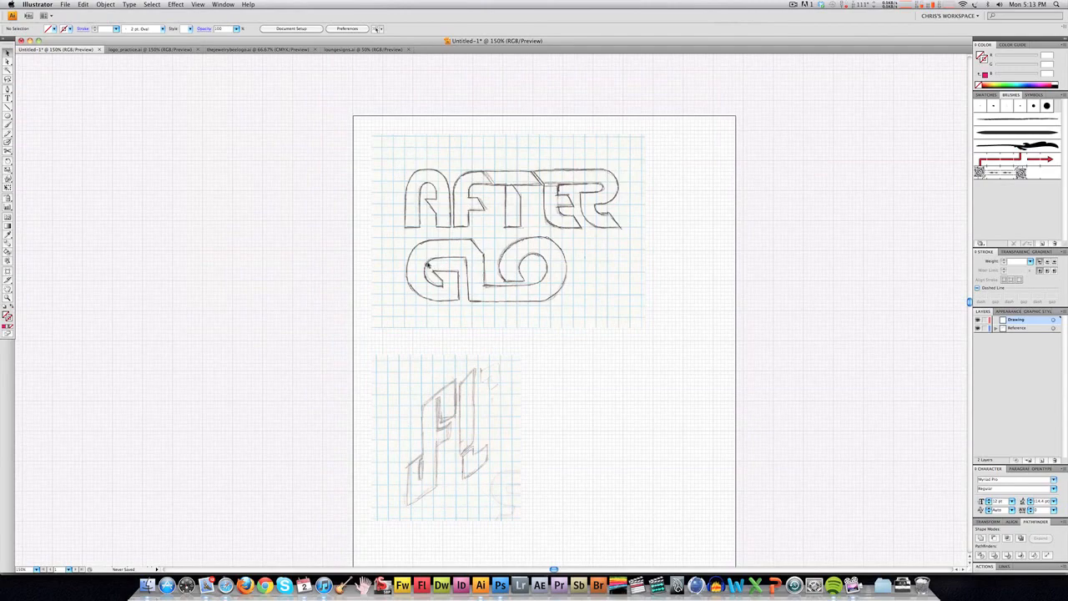
pyautogui.press('super+equal')
pyautogui.press('super+equal')
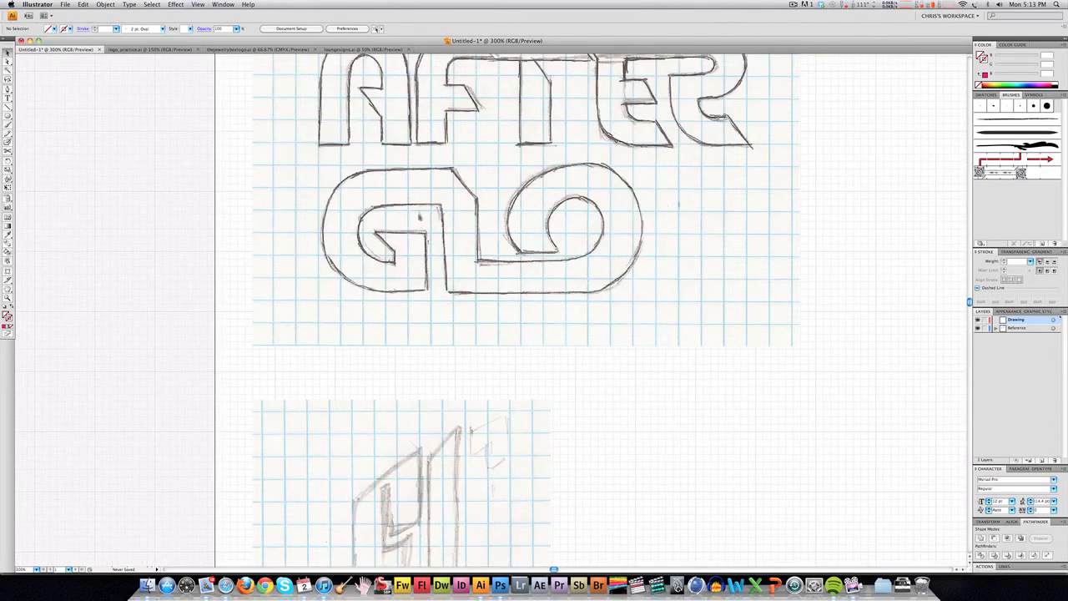
pyautogui.moveTo(422, 197); pyautogui.dragTo(426, 286)
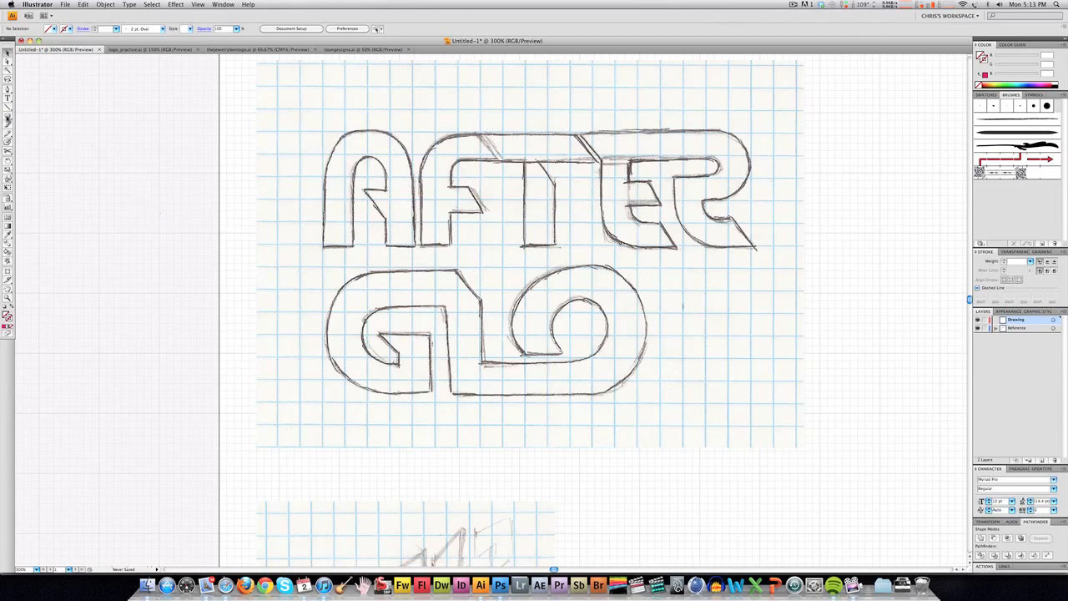
pyautogui.click(8, 117)
pyautogui.moveTo(366, 176); pyautogui.dragTo(411, 219)
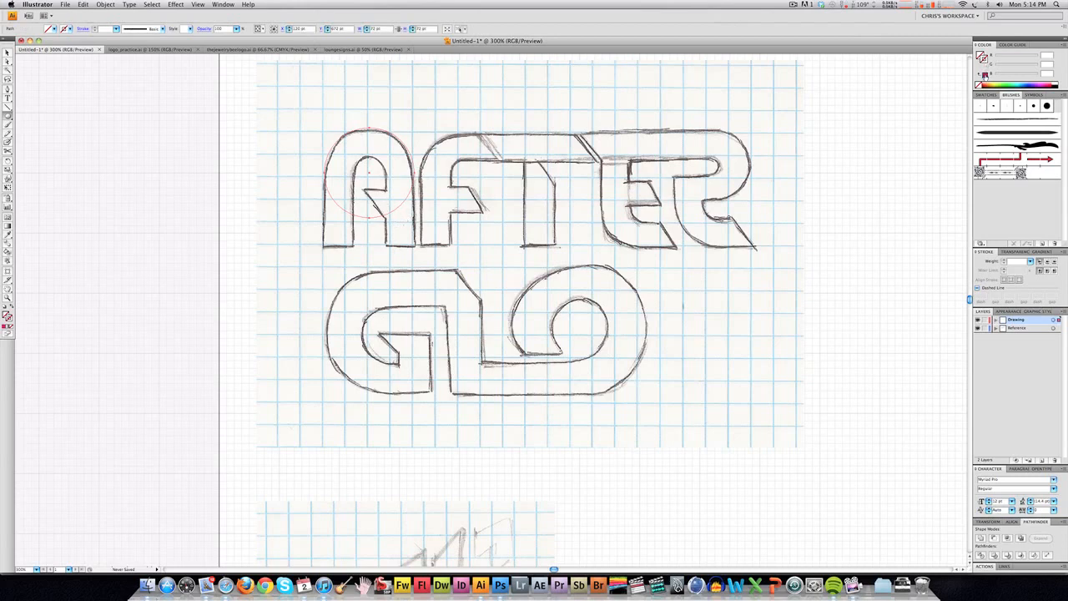
# Give the circle a magenta-red stroke with a weight of 2 pt.
pyautogui.click(985, 74)
pyautogui.moveTo(1030, 60); pyautogui.dragTo(1036, 59)
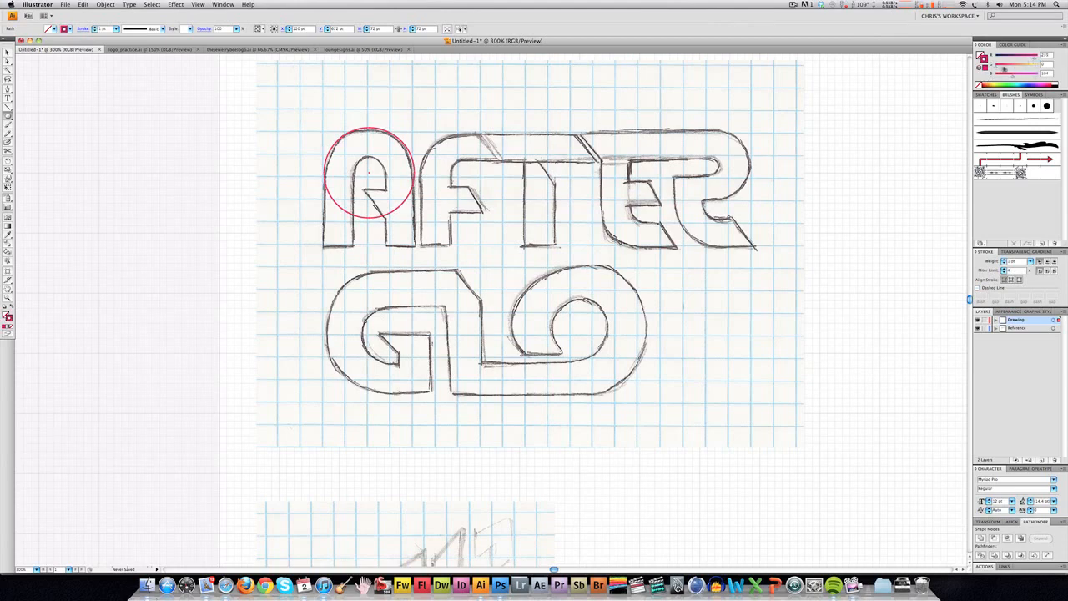
pyautogui.press('v')
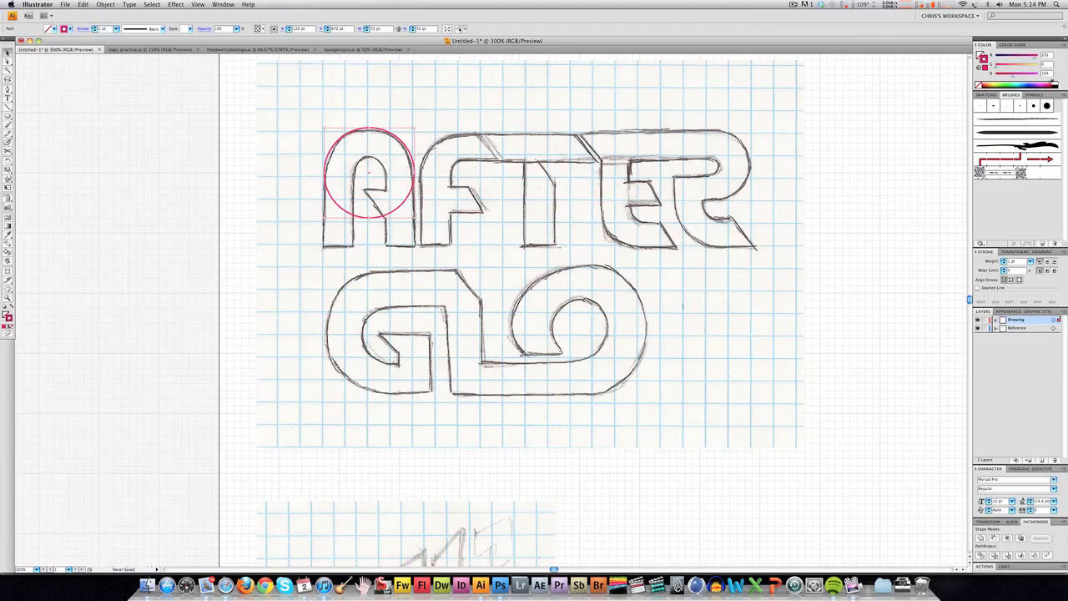
pyautogui.click(1030, 262)
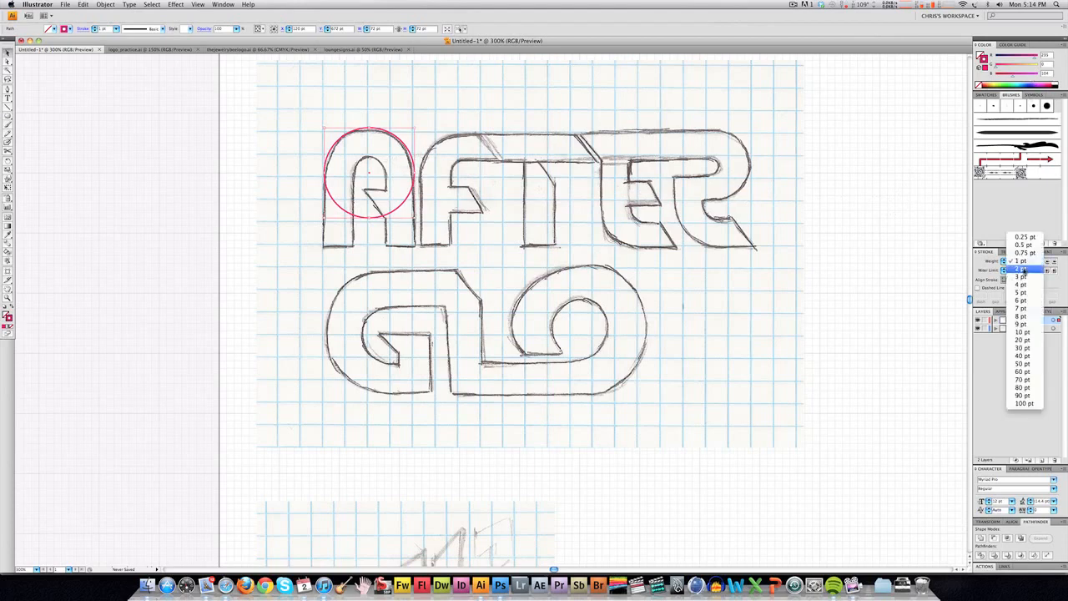
pyautogui.click(1021, 271)
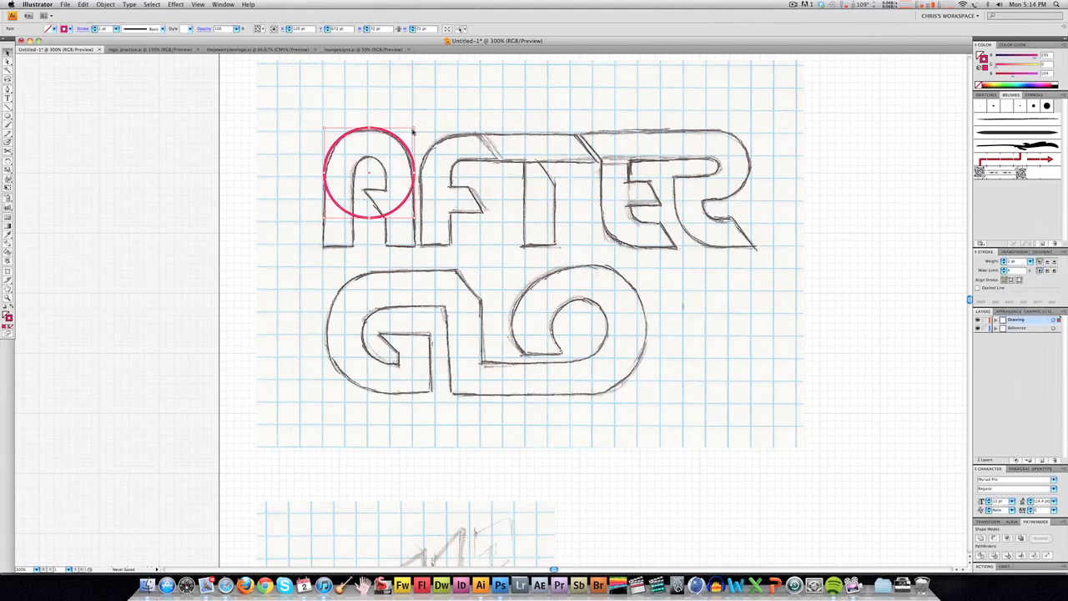
# Duplicate the A's circle in place and scale the copy down concentrically to fit the letter's inner curve.
pyautogui.press('shift+super+b')
pyautogui.press('shift+super+b')
pyautogui.press('shift+super+b')
pyautogui.press('shift+super+b')
pyautogui.press('shift+super+b')
pyautogui.press('shift+super+b')
pyautogui.press('super+c')
pyautogui.moveTo(416, 128); pyautogui.dragTo(388, 155)
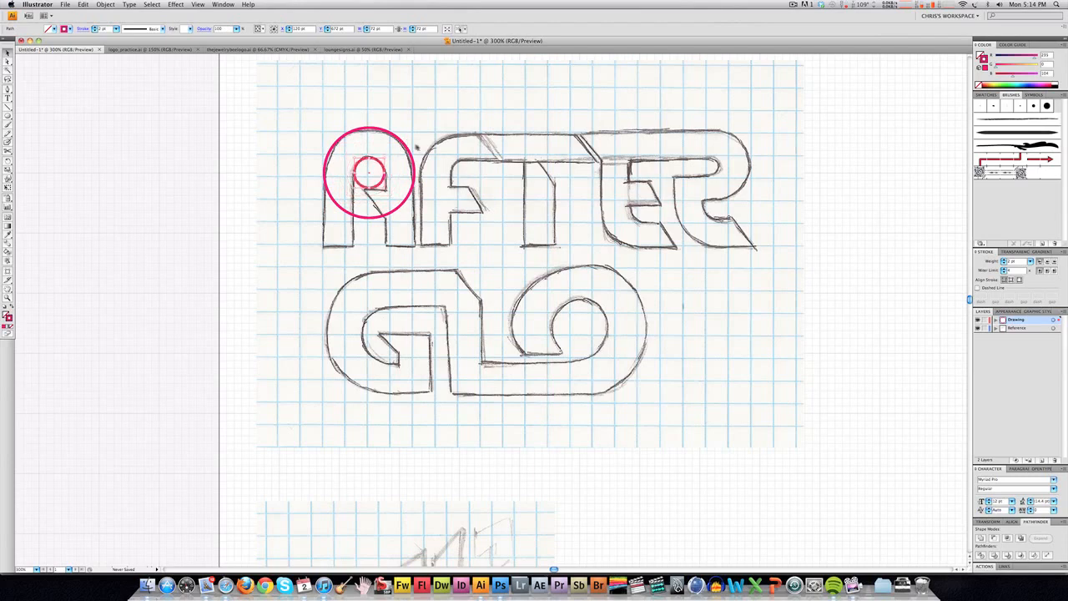
# Copy the A's two concentric circles onto the curves of the F, the E and the lower part of the R.
pyautogui.click(409, 136)
pyautogui.click(379, 167)
pyautogui.moveTo(379, 171); pyautogui.dragTo(477, 166)
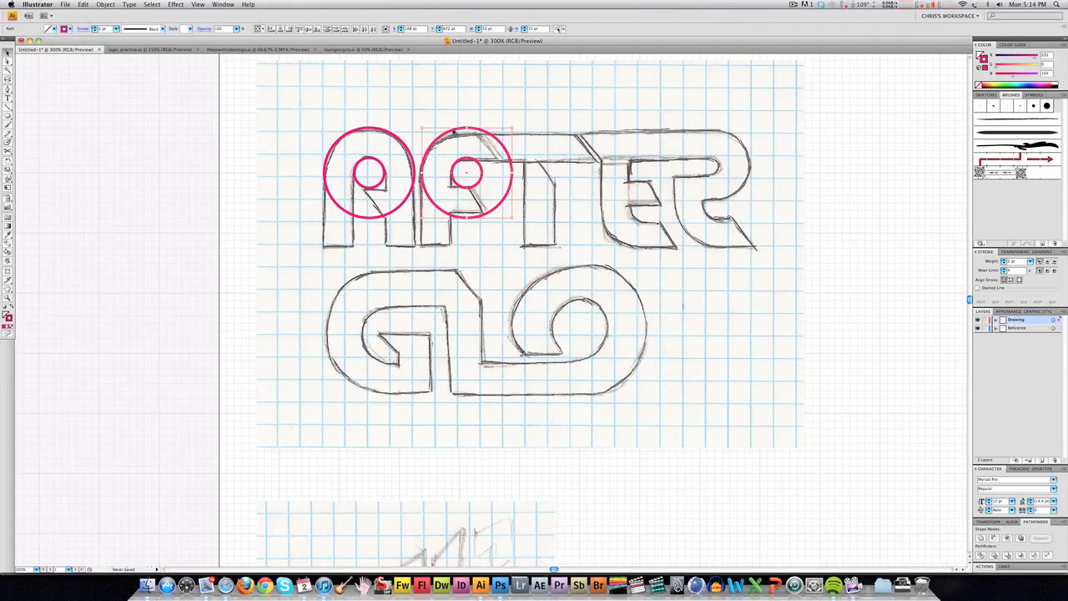
pyautogui.moveTo(455, 132); pyautogui.dragTo(624, 164)
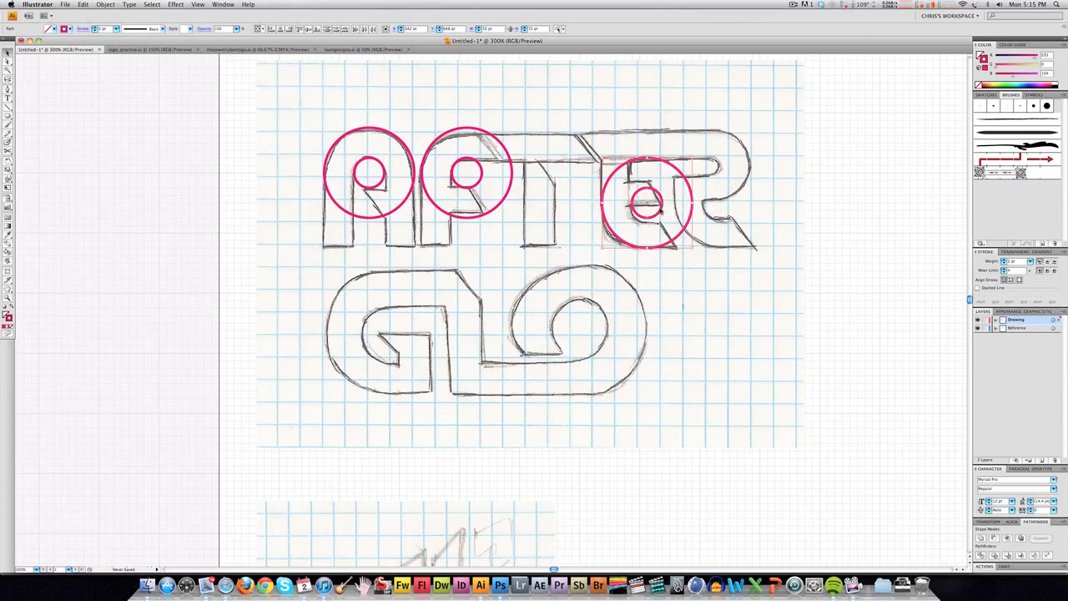
pyautogui.moveTo(665, 215); pyautogui.dragTo(723, 214)
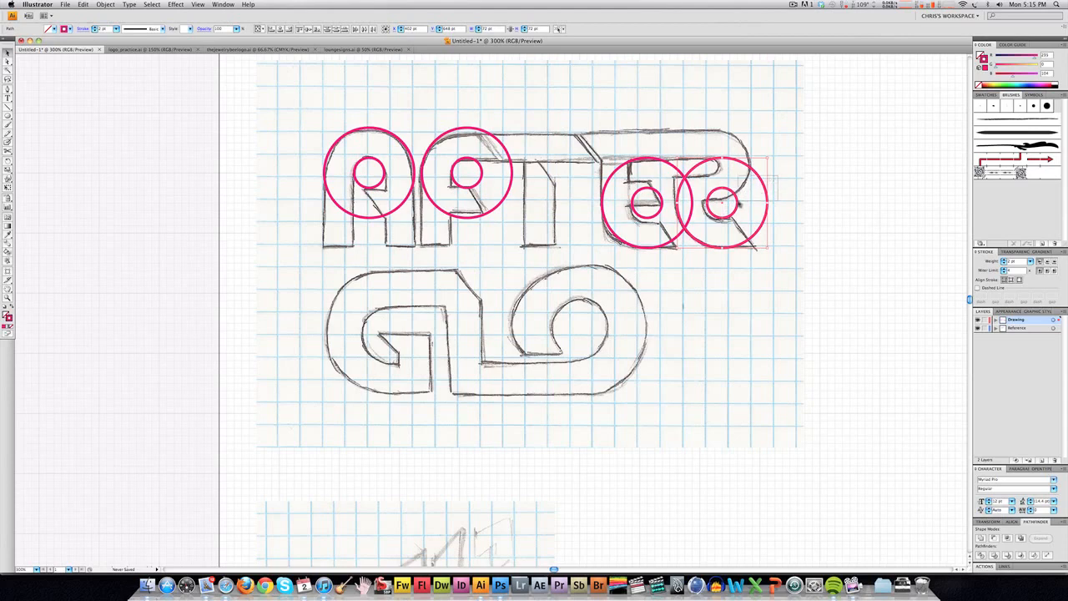
# Copy the R's outer circle onto its upper bowl without an inner circle, and resize it to 60 pt to fit the curve.
pyautogui.click(739, 198)
pyautogui.moveTo(735, 200); pyautogui.dragTo(725, 154)
pyautogui.click(705, 144)
pyautogui.press('Delete')
pyautogui.click(741, 126)
pyautogui.moveTo(752, 111); pyautogui.dragTo(739, 130)
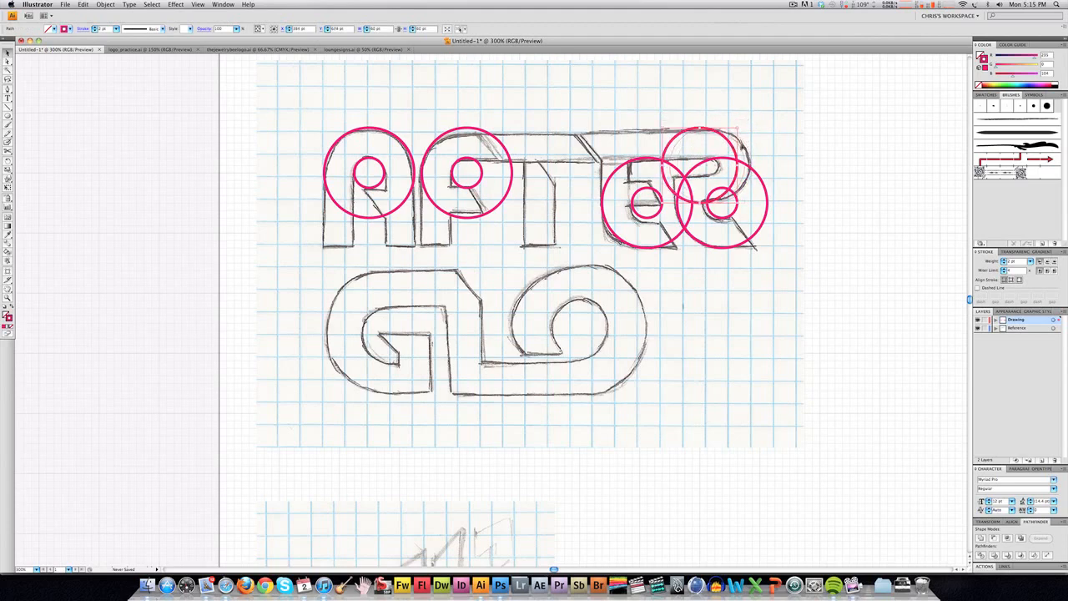
pyautogui.moveTo(736, 147); pyautogui.dragTo(749, 150)
# Duplicate the R's upper circle in place and shrink the copy concentrically to fit the bowl's small inner curve.
pyautogui.press('super+c')
pyautogui.press('super+f')
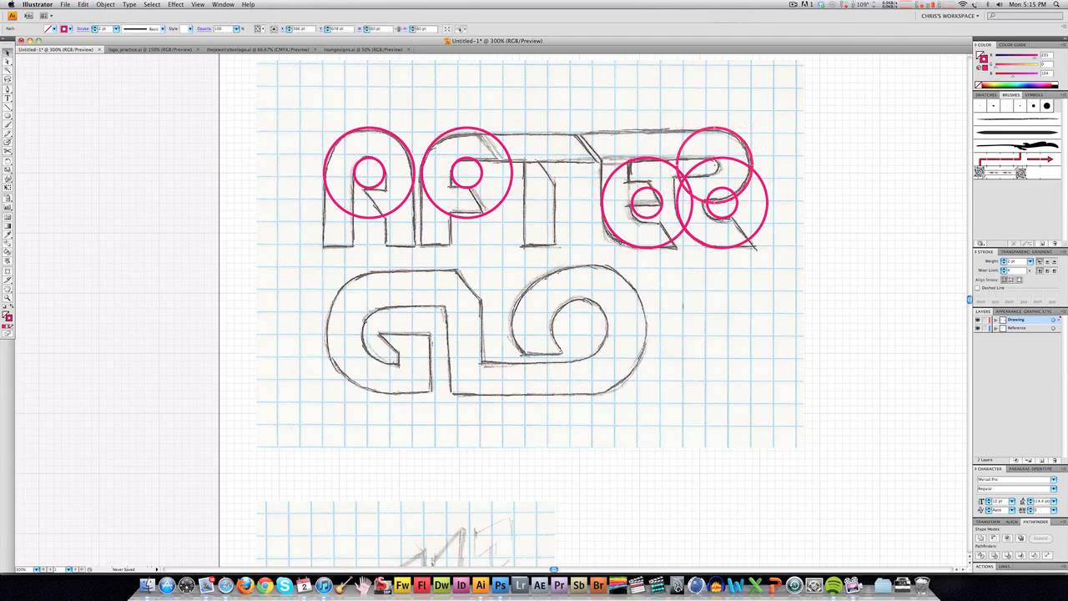
pyautogui.moveTo(753, 127); pyautogui.dragTo(725, 156)
pyautogui.click(768, 148)
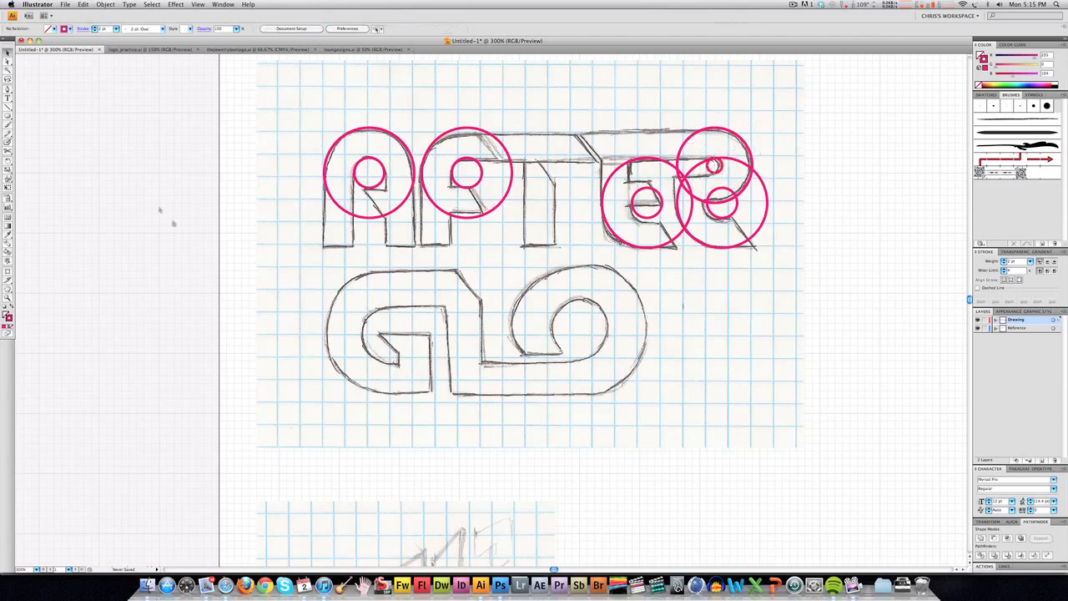
# Draw a 108 pt circle over the sketched G and add a smaller concentric copy matching its inner curve.
pyautogui.click(8, 115)
pyautogui.moveTo(387, 332); pyautogui.dragTo(459, 381)
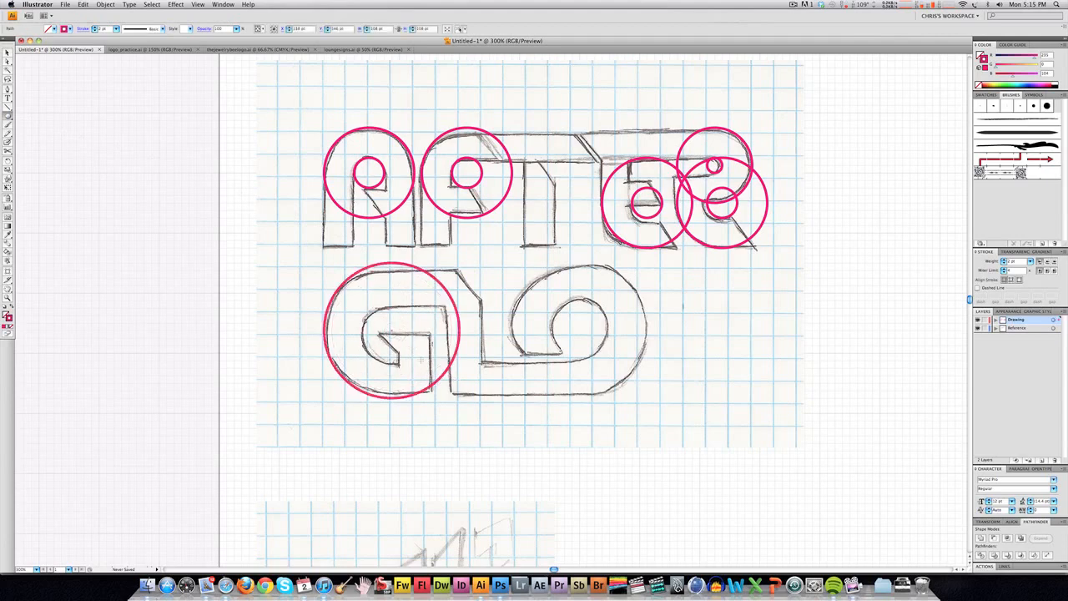
pyautogui.press('v')
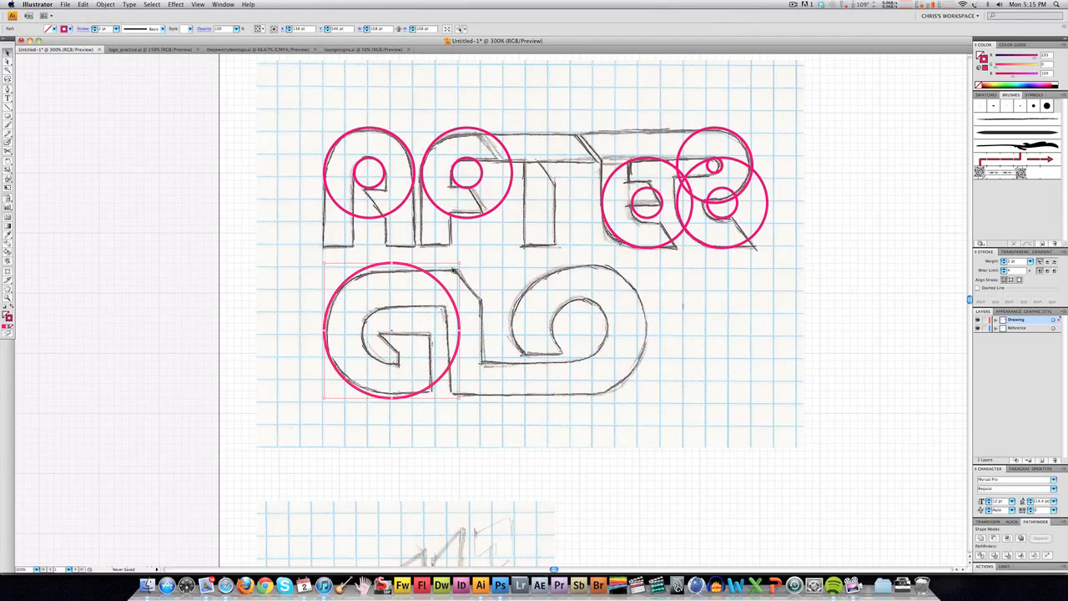
pyautogui.press('super+c')
pyautogui.moveTo(459, 264); pyautogui.dragTo(434, 302)
# Copy the G's two concentric circles horizontally onto the sketched letter O.
pyautogui.click(320, 290)
pyautogui.moveTo(314, 281); pyautogui.dragTo(364, 316)
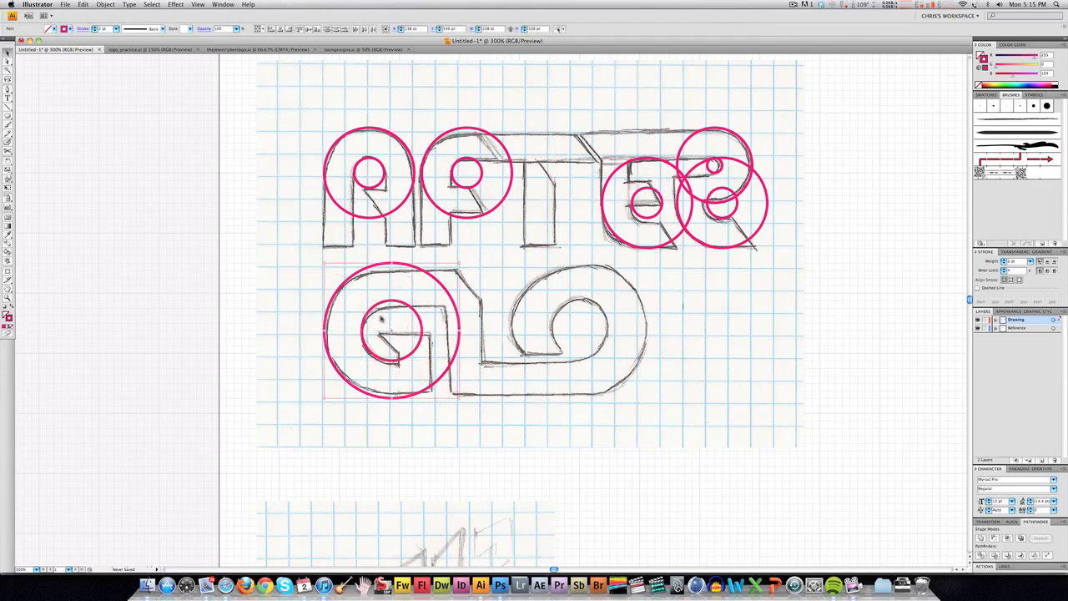
pyautogui.click(373, 305)
pyautogui.moveTo(374, 308); pyautogui.dragTo(562, 309)
pyautogui.click(481, 285)
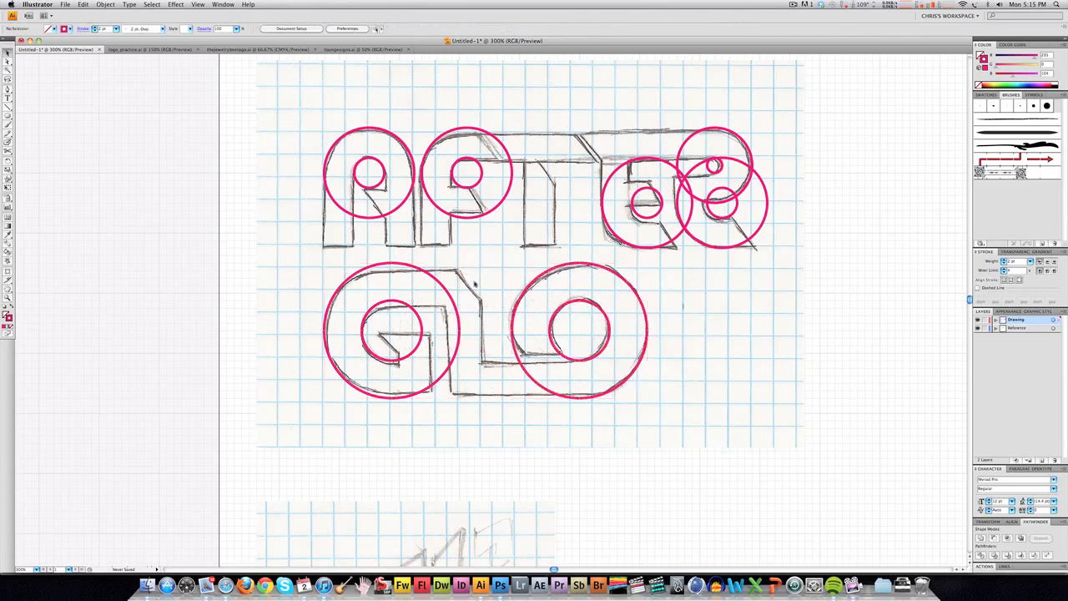
# Delete the bottom anchor points of the A's outer and inner circles, leaving two open arches.
pyautogui.press('a')
pyautogui.moveTo(371, 234); pyautogui.dragTo(370, 242)
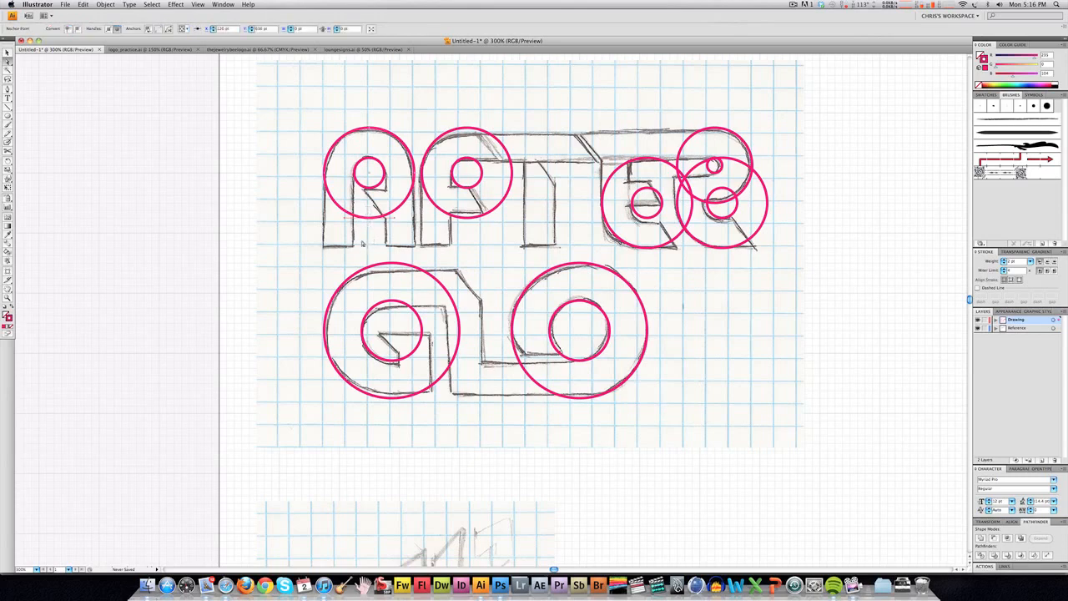
pyautogui.press('Delete')
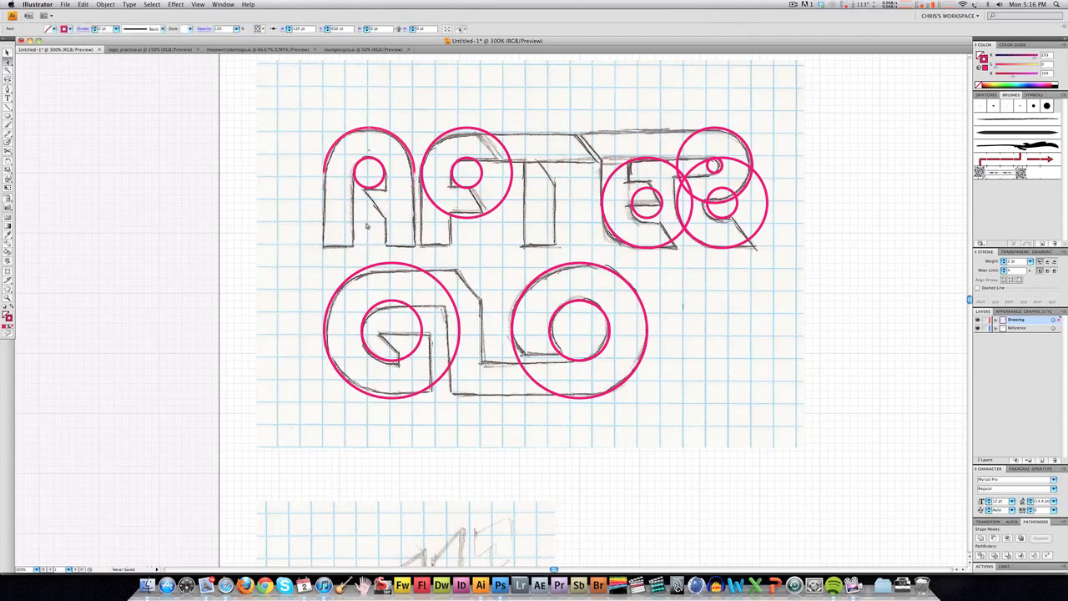
pyautogui.moveTo(373, 180); pyautogui.dragTo(370, 204)
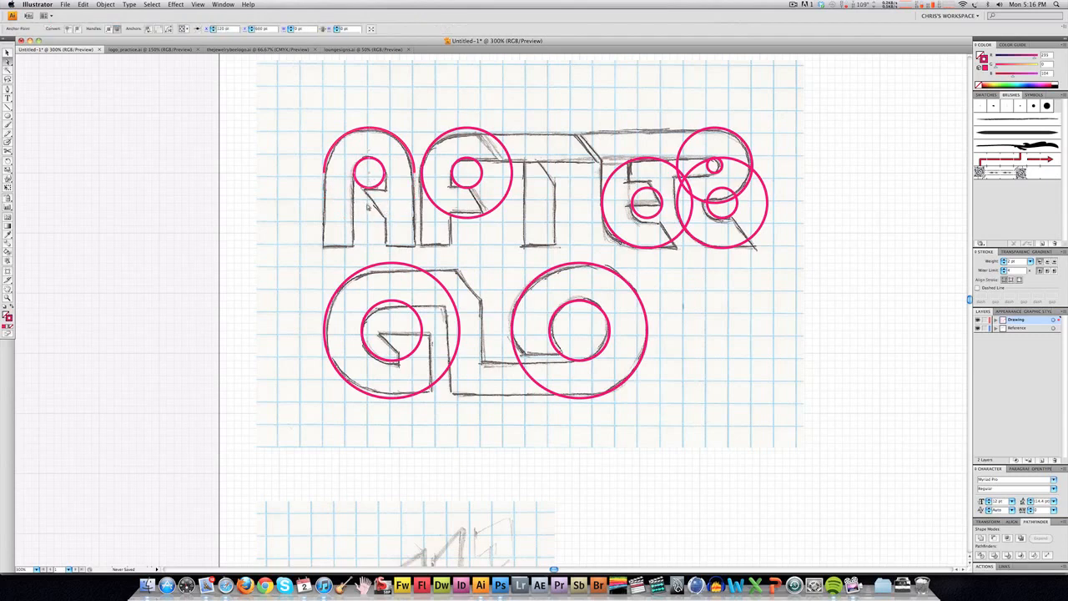
pyautogui.press('Delete')
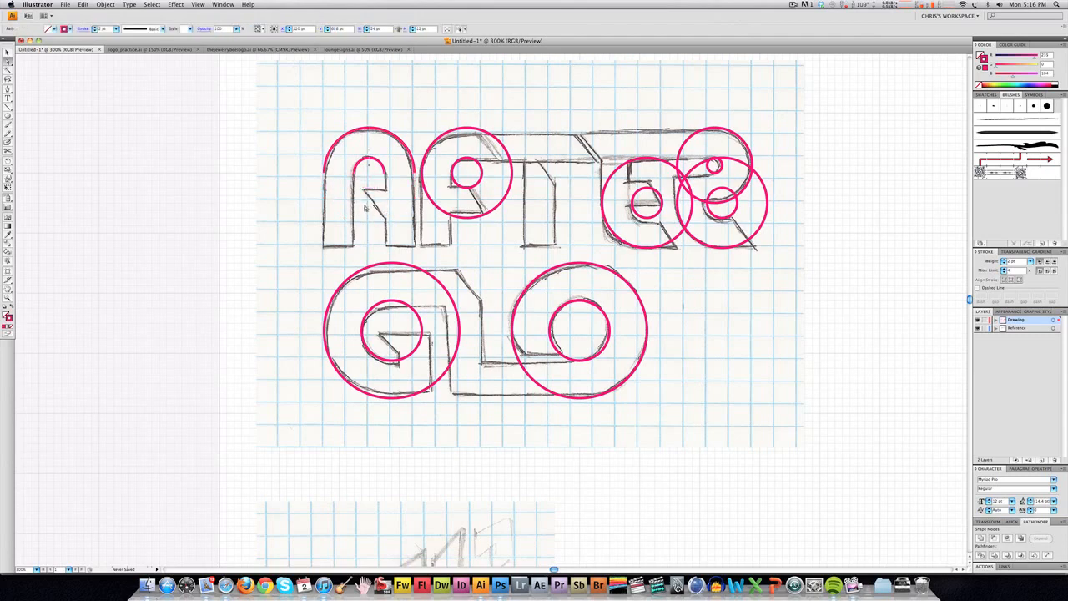
# Delete the unneeded anchor points of the F, E, R and G circles, keeping only the arcs that follow the sketch.
pyautogui.moveTo(458, 180); pyautogui.dragTo(475, 226)
pyautogui.press('Delete')
pyautogui.moveTo(519, 164); pyautogui.dragTo(505, 179)
pyautogui.press('Delete')
pyautogui.click(476, 180)
pyautogui.press('Delete')
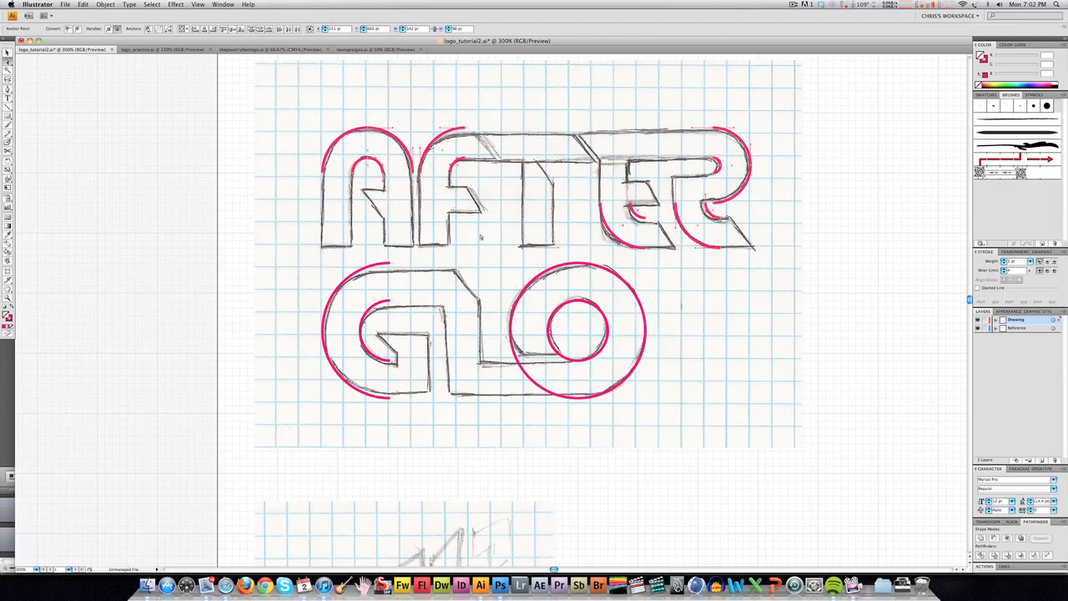
# Connect the A's outer and inner arches with straight Pen segments to form both legs and their flat bases.
pyautogui.press('p')
pyautogui.click(412, 172)
pyautogui.click(412, 247)
pyautogui.click(384, 243)
pyautogui.press('super+z')
pyautogui.keyDown('shift'); pyautogui.click(384, 249); pyautogui.keyUp('shift')
pyautogui.click(383, 173)
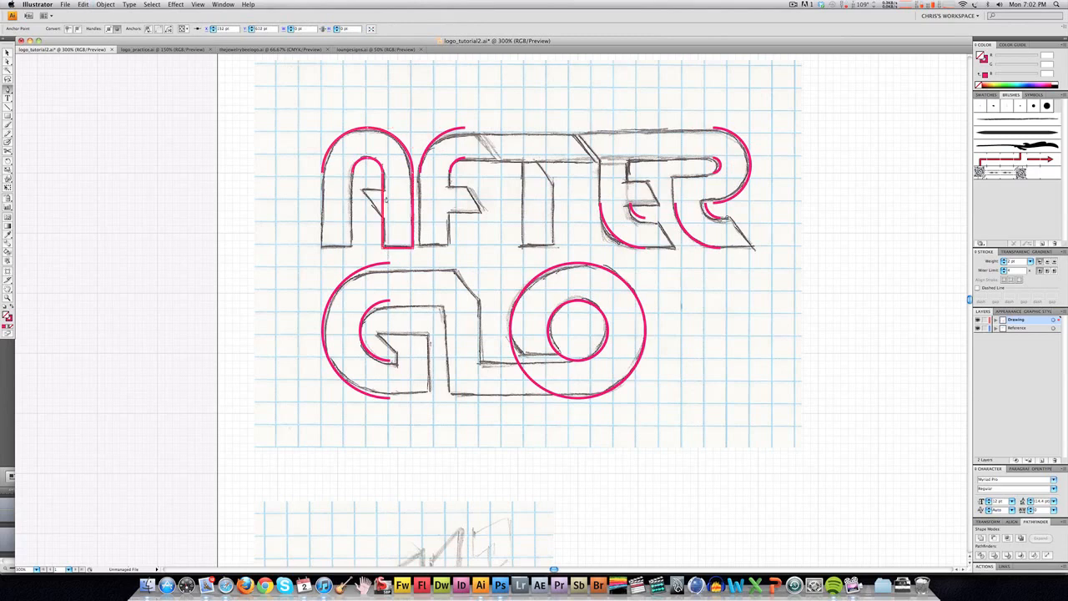
pyautogui.click(350, 248)
pyautogui.click(321, 248)
pyautogui.click(322, 173)
# Outline the F's stem and its long crossbar over the T with Pen segments, ending in a diagonal cut.
pyautogui.click(419, 173)
pyautogui.click(420, 248)
pyautogui.click(450, 248)
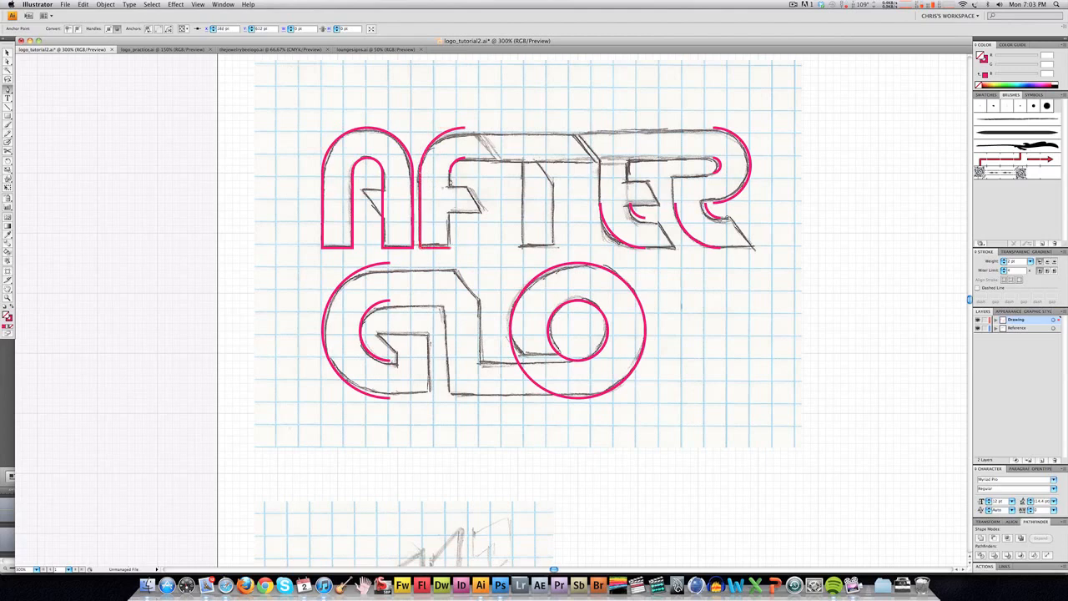
pyautogui.click(450, 163)
pyautogui.click(592, 159)
pyautogui.click(572, 129)
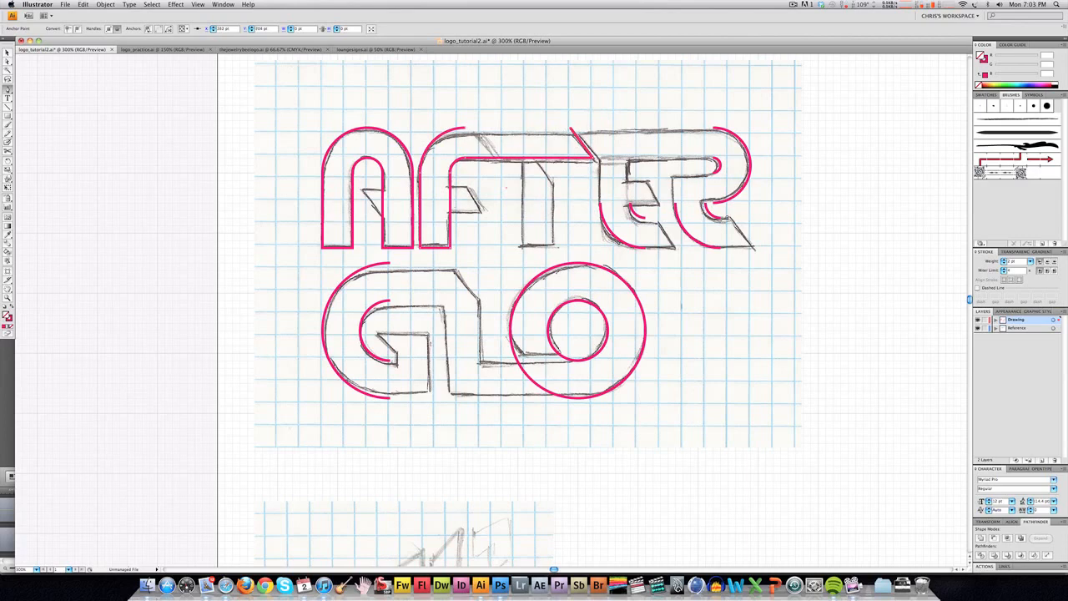
pyautogui.click(461, 129)
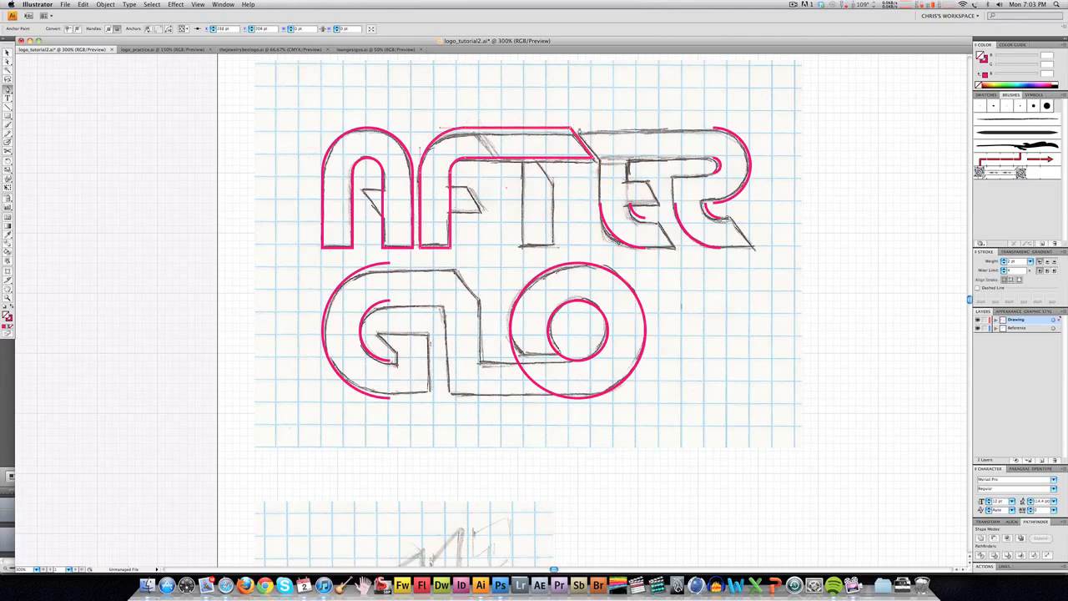
# Draw the R's long bar over the E with Pen segments, giving it a diagonal end parallel to the F bar's cut.
pyautogui.click(579, 129)
pyautogui.click(711, 130)
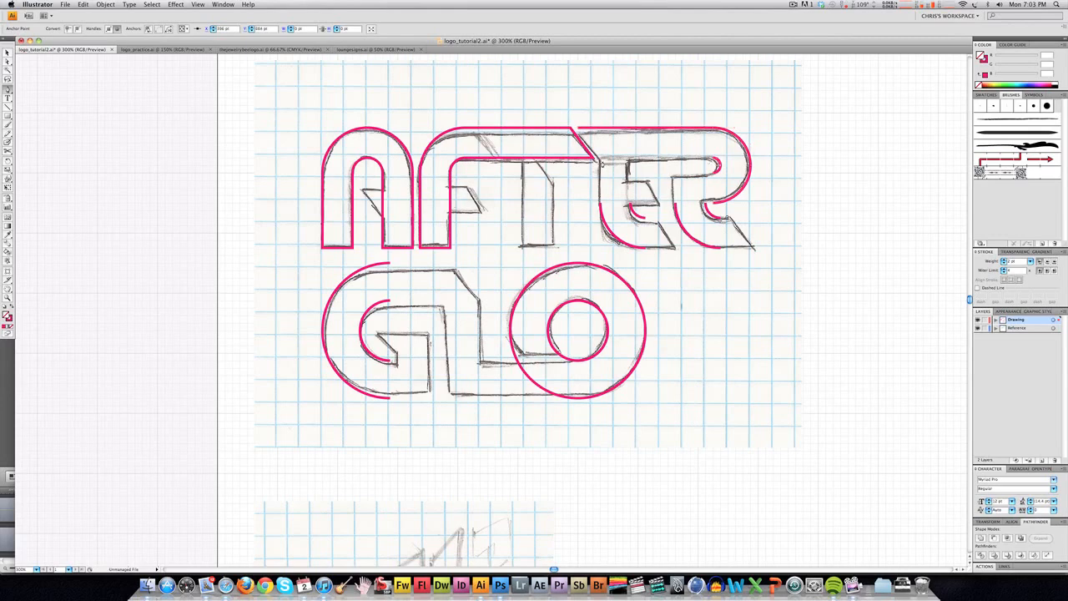
pyautogui.click(599, 158)
pyautogui.click(578, 129)
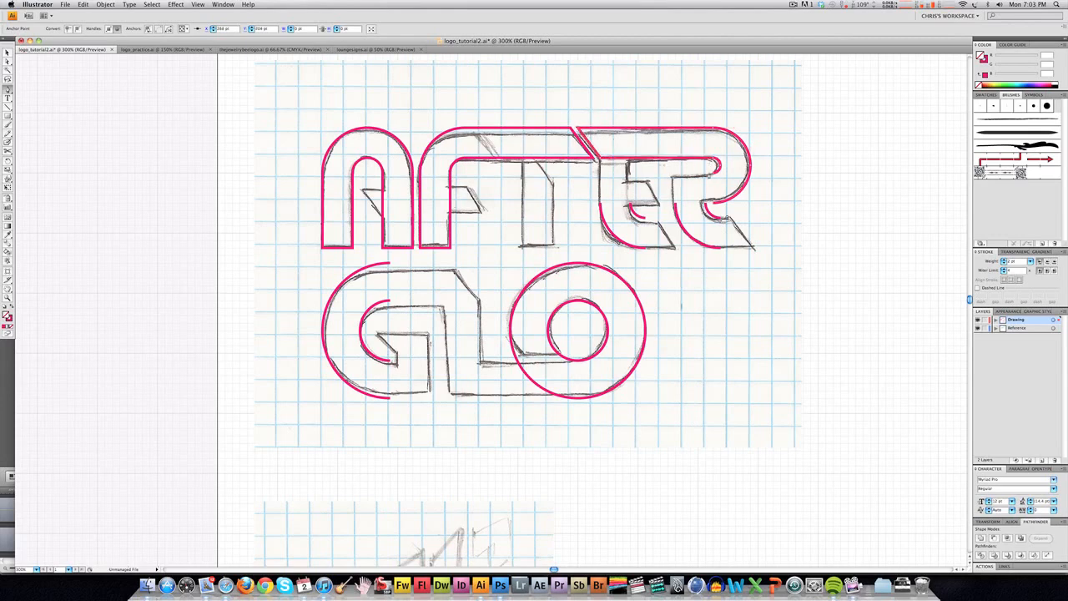
# Connect the R's remaining arcs with Pen segments to form its inner stem edge and diagonal-ended foot.
pyautogui.click(675, 172)
pyautogui.click(675, 207)
pyautogui.click(708, 206)
pyautogui.click(734, 220)
pyautogui.click(758, 248)
pyautogui.click(719, 248)
pyautogui.press('v')
pyautogui.click(639, 193)
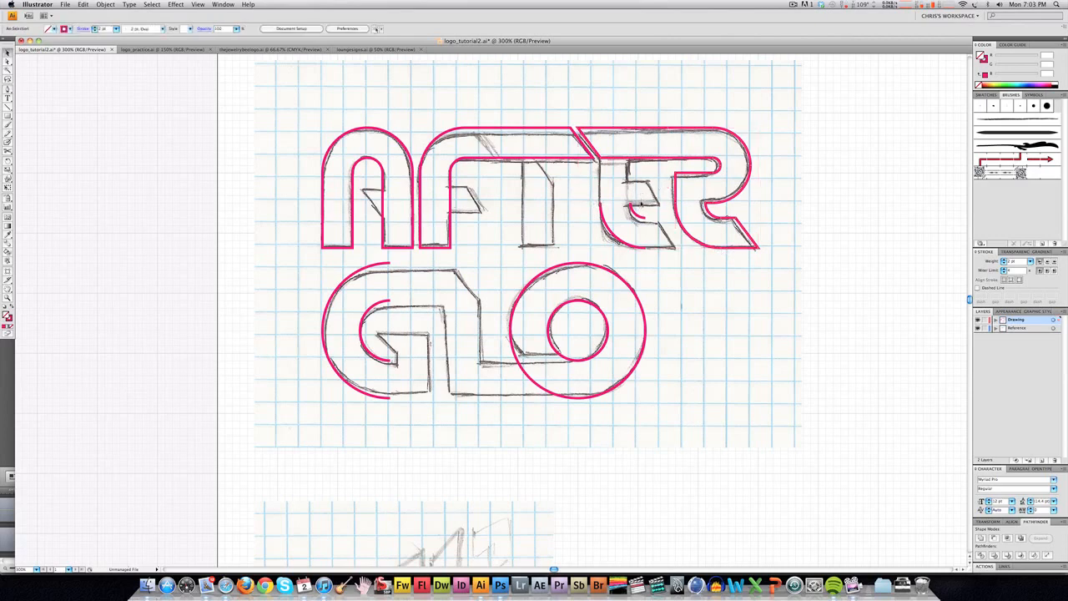
# Delete the E's lower arcs and bring a purple-stroked copy of the R's two lower arcs to the front.
pyautogui.click(608, 228)
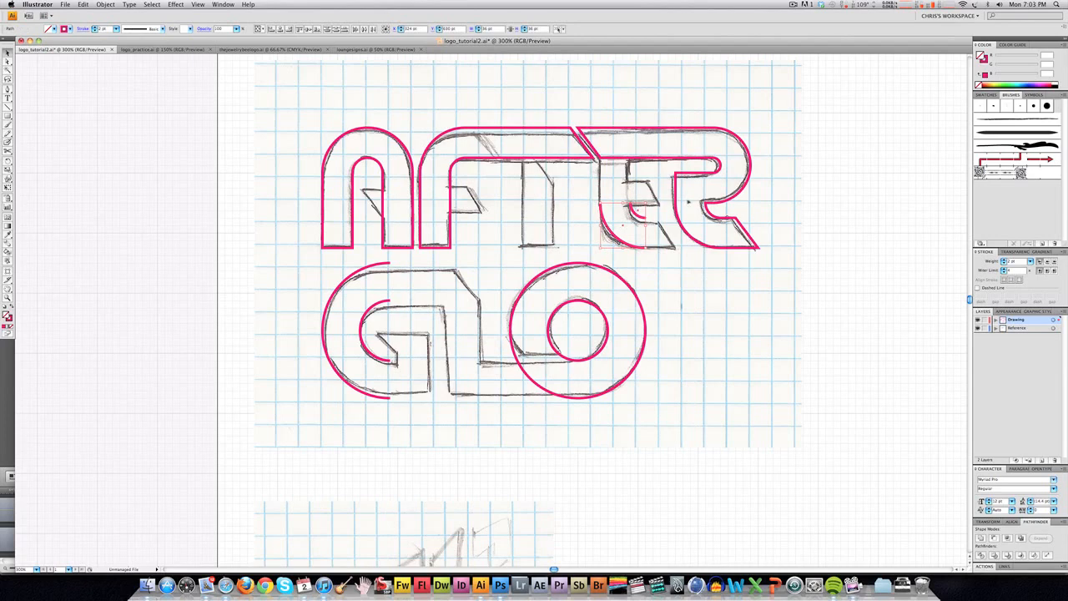
pyautogui.click(1030, 84)
pyautogui.moveTo(1034, 84); pyautogui.dragTo(1036, 81)
pyautogui.press('Delete')
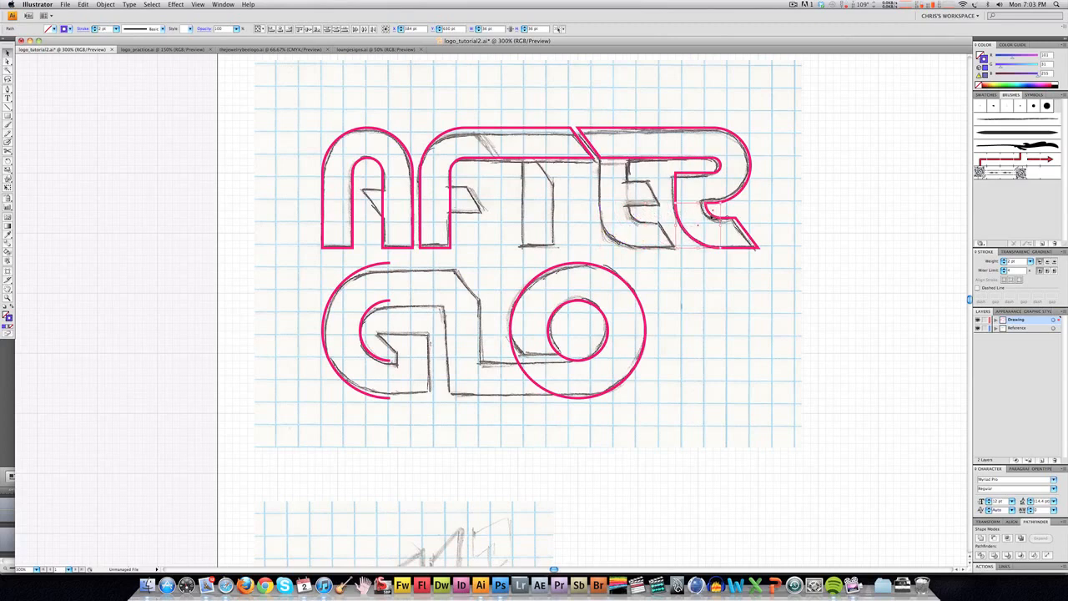
pyautogui.press('super+shift+]')
# Join the purple arcs with a diagonal-ended foot using the Pen tool, and move the shape onto the sketched E.
pyautogui.press('p')
pyautogui.click(721, 219)
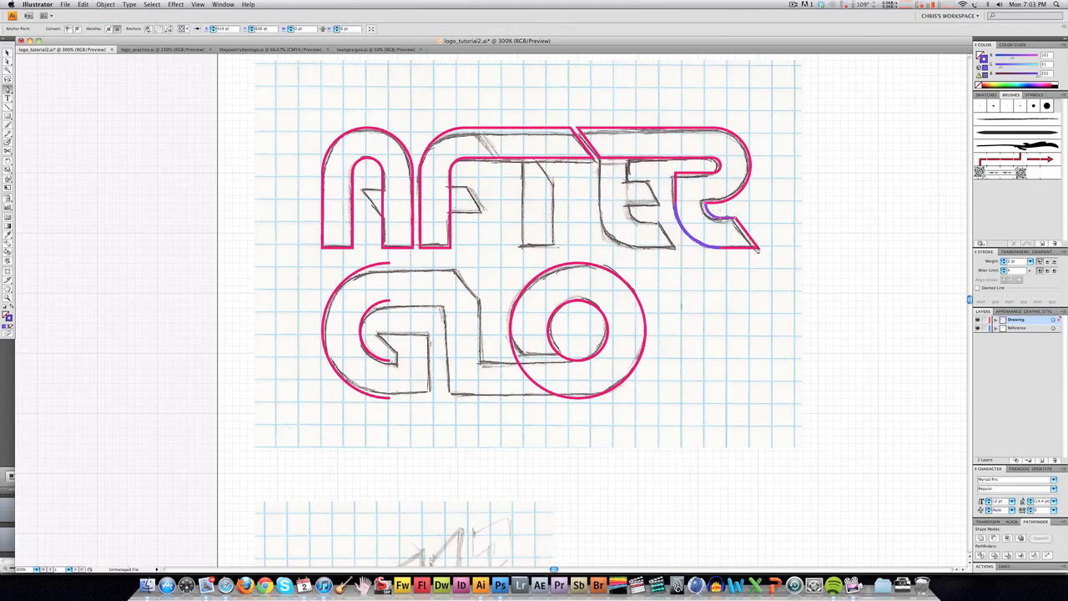
pyautogui.click(757, 248)
pyautogui.click(720, 248)
pyautogui.press('v')
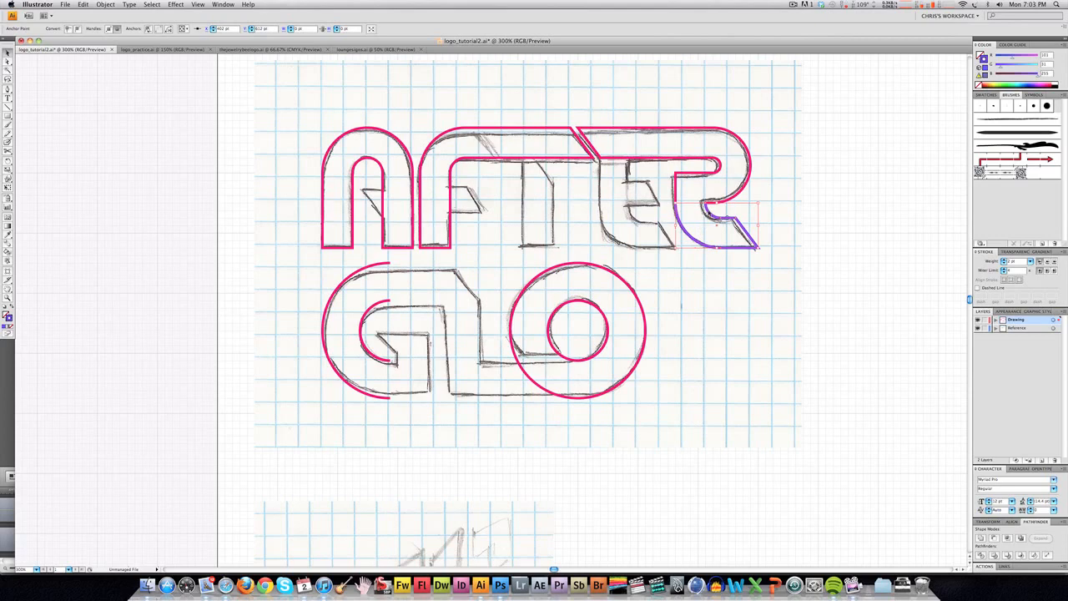
pyautogui.moveTo(630, 215); pyautogui.dragTo(630, 215)
pyautogui.click(619, 248)
# Extend the purple E shape up to the crossbar with straight Pen segments, closing its stem.
pyautogui.press('p')
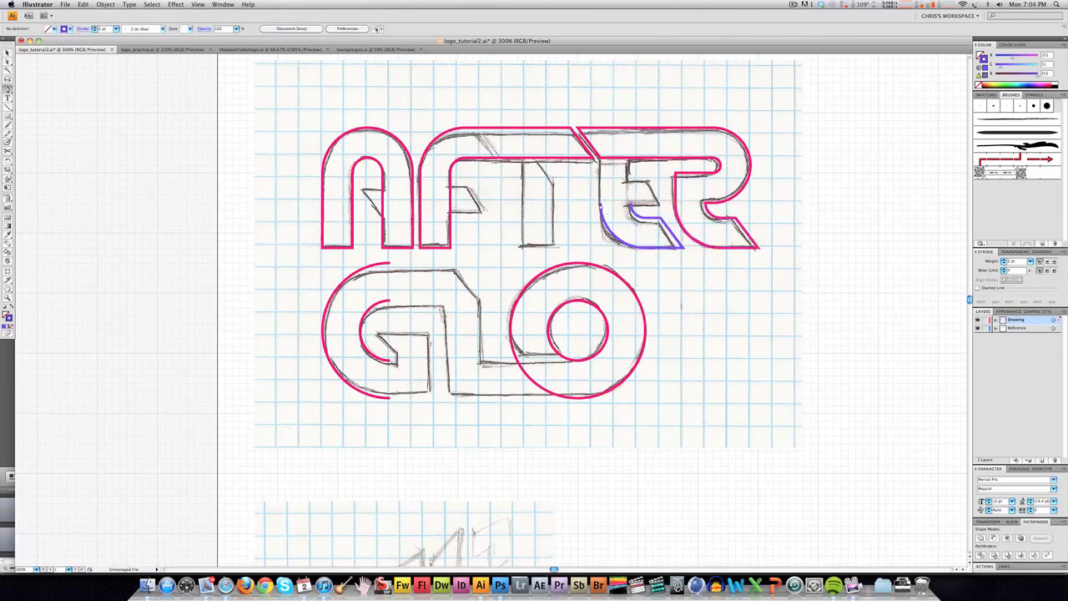
pyautogui.click(600, 204)
pyautogui.click(601, 159)
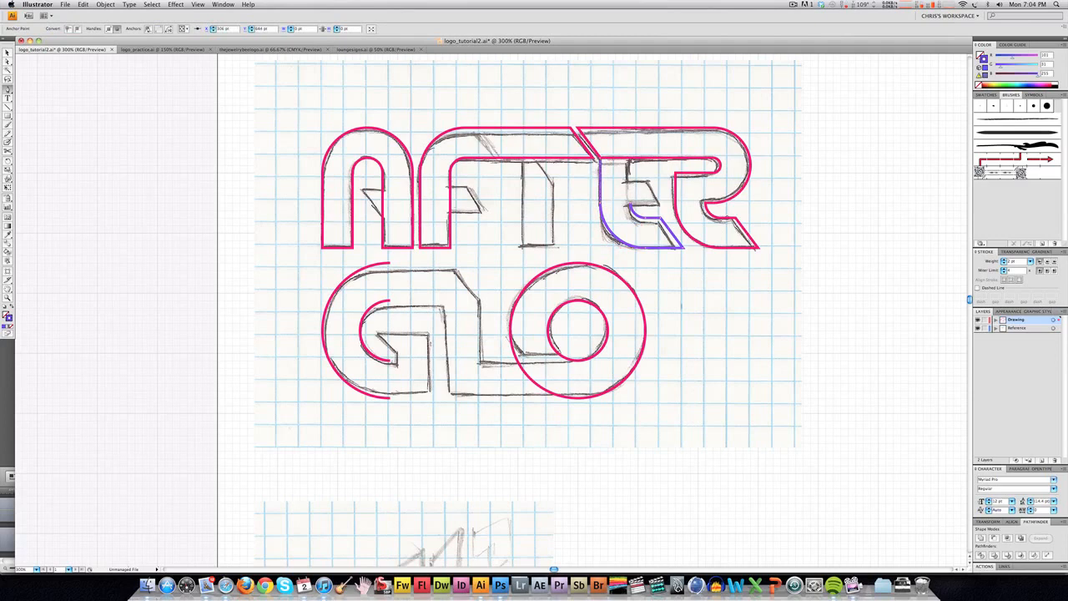
pyautogui.click(629, 211)
pyautogui.press('v')
pyautogui.click(615, 191)
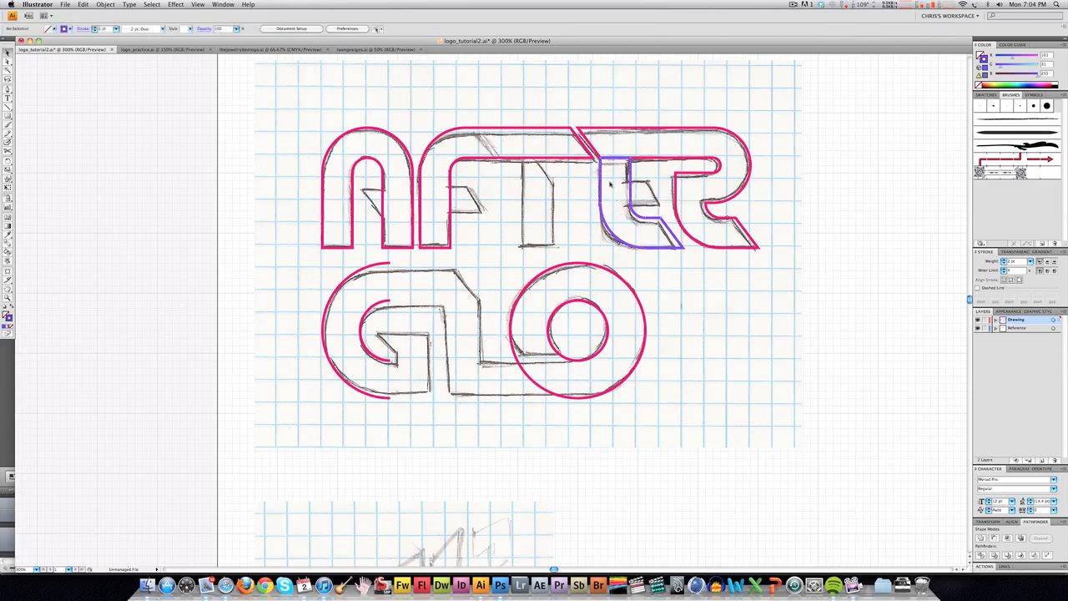
# Draw a rectangle about 24 by 72 pt over the sketched T's stem.
pyautogui.click(8, 115)
pyautogui.moveTo(524, 159); pyautogui.dragTo(556, 248)
pyautogui.press('v')
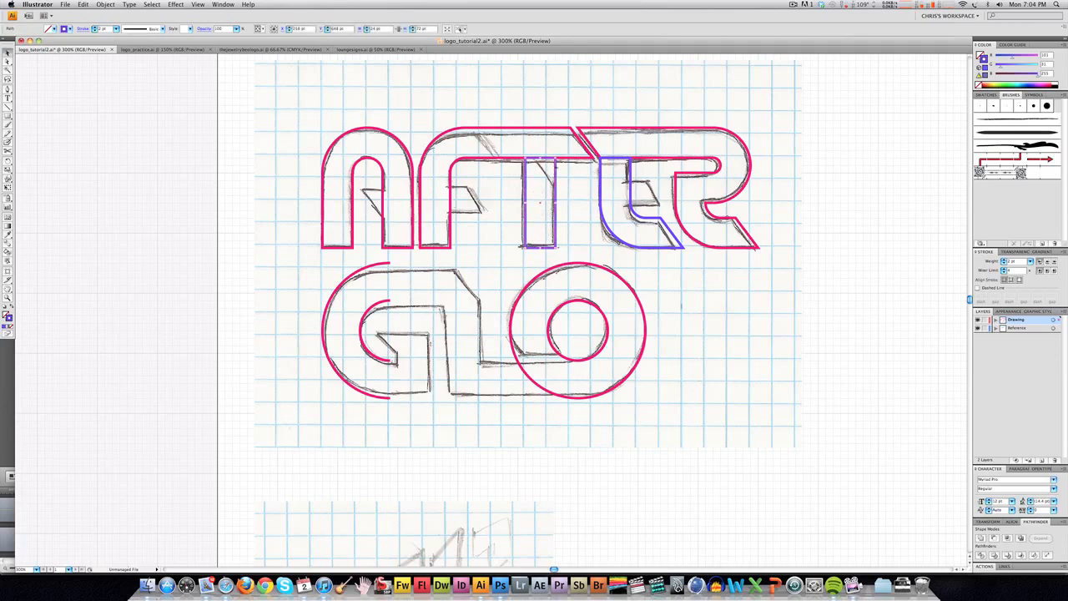
# Slant the T stem's top by lowering its outer corner to match the crossbar's diagonal cut, and return it to its place.
pyautogui.moveTo(555, 167); pyautogui.dragTo(602, 136)
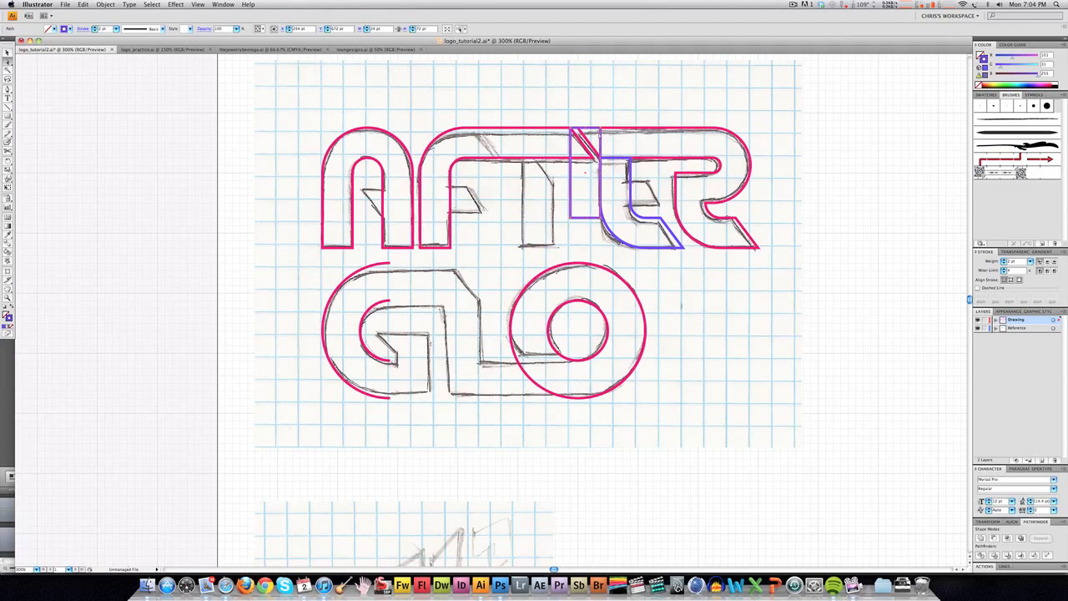
pyautogui.press('a')
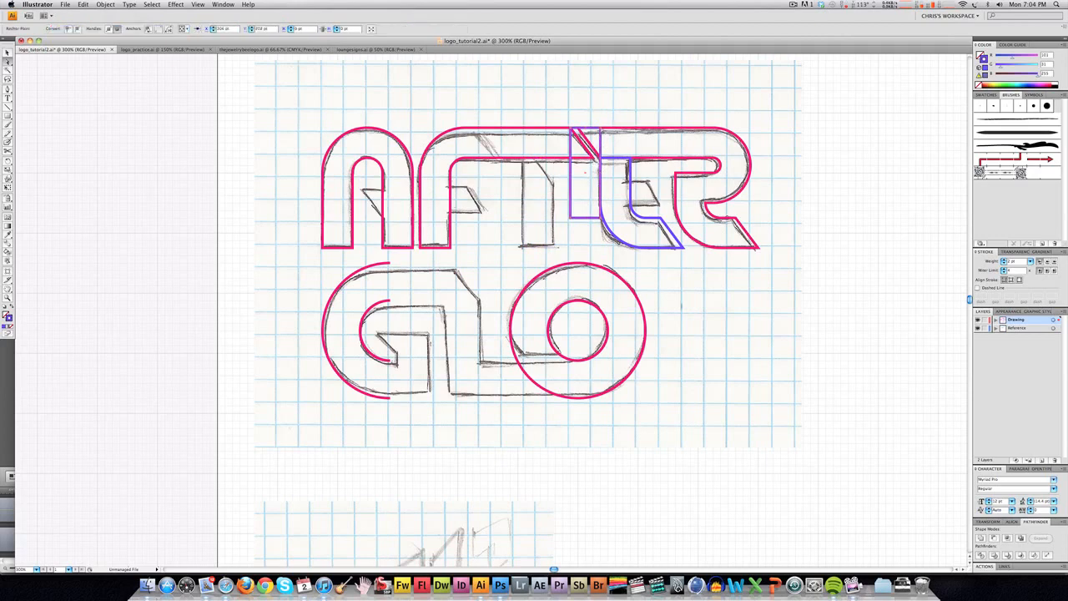
pyautogui.moveTo(600, 128); pyautogui.dragTo(600, 165)
pyautogui.press('v')
pyautogui.click(566, 177)
pyautogui.moveTo(571, 181); pyautogui.dragTo(525, 210)
pyautogui.click(618, 135)
# Shift the R's bowl and lower leg outward, away from the E, by one grid step.
pyautogui.press('a')
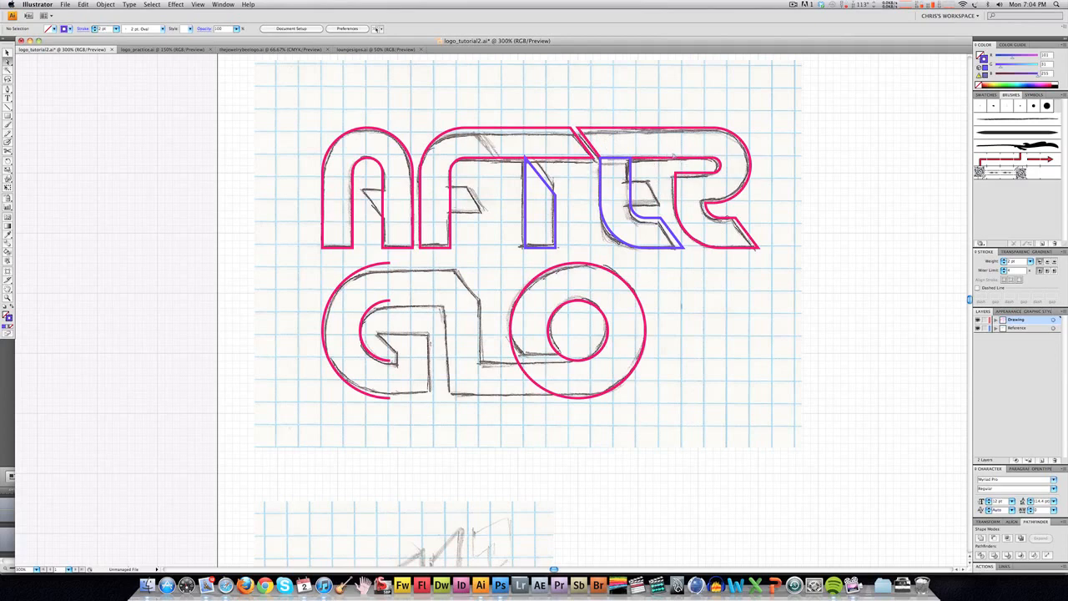
pyautogui.moveTo(669, 114); pyautogui.dragTo(778, 212)
pyautogui.moveTo(760, 268); pyautogui.dragTo(761, 268)
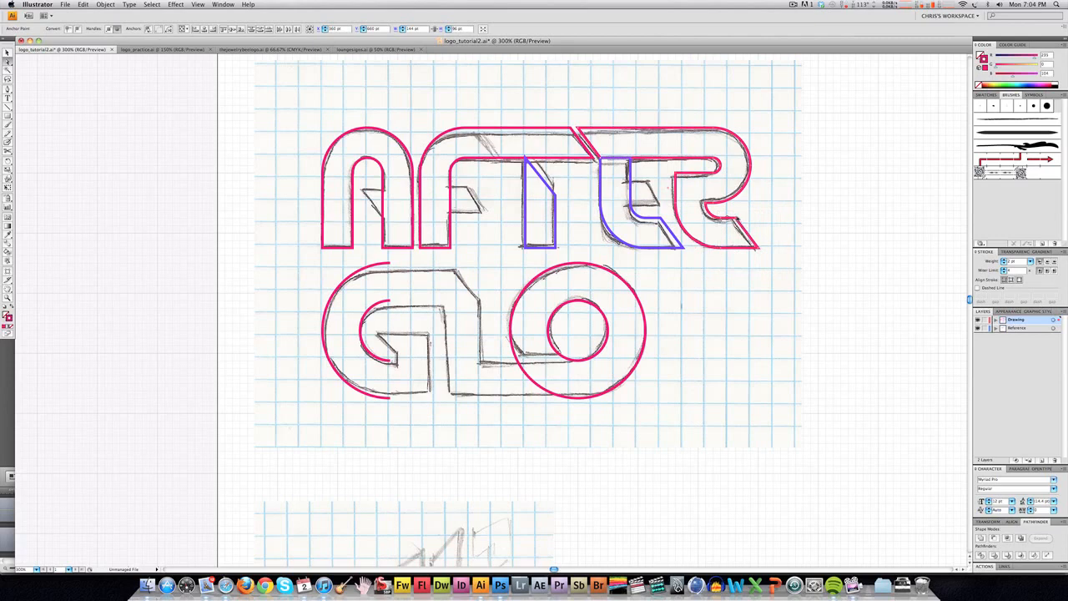
pyautogui.moveTo(738, 217); pyautogui.dragTo(748, 218)
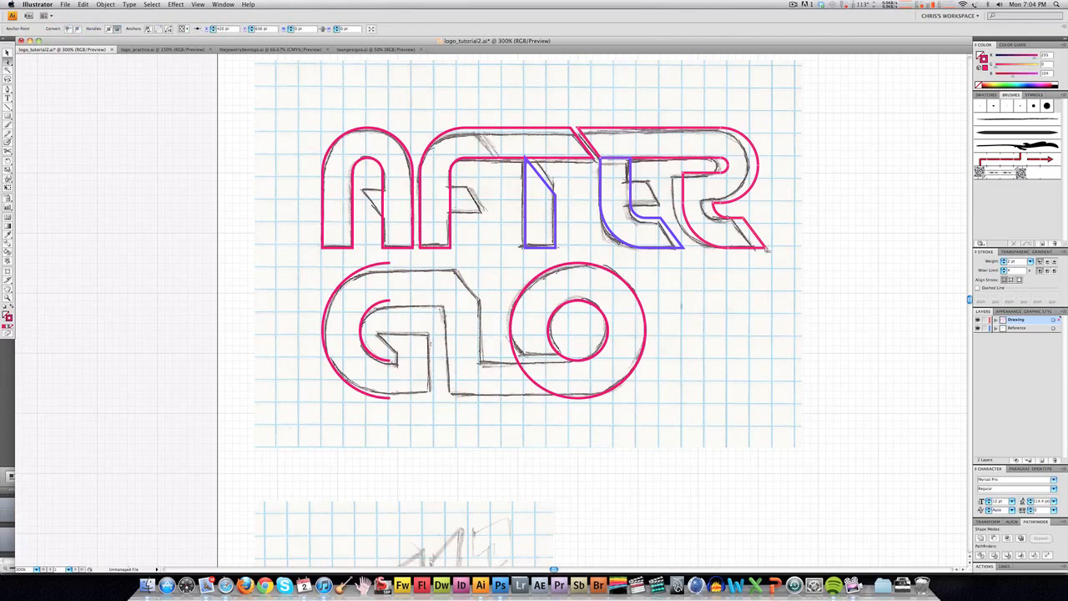
# Lengthen the feet of the R and the E by moving the anchor points of their diagonal ends outward one grid step.
pyautogui.click(766, 249)
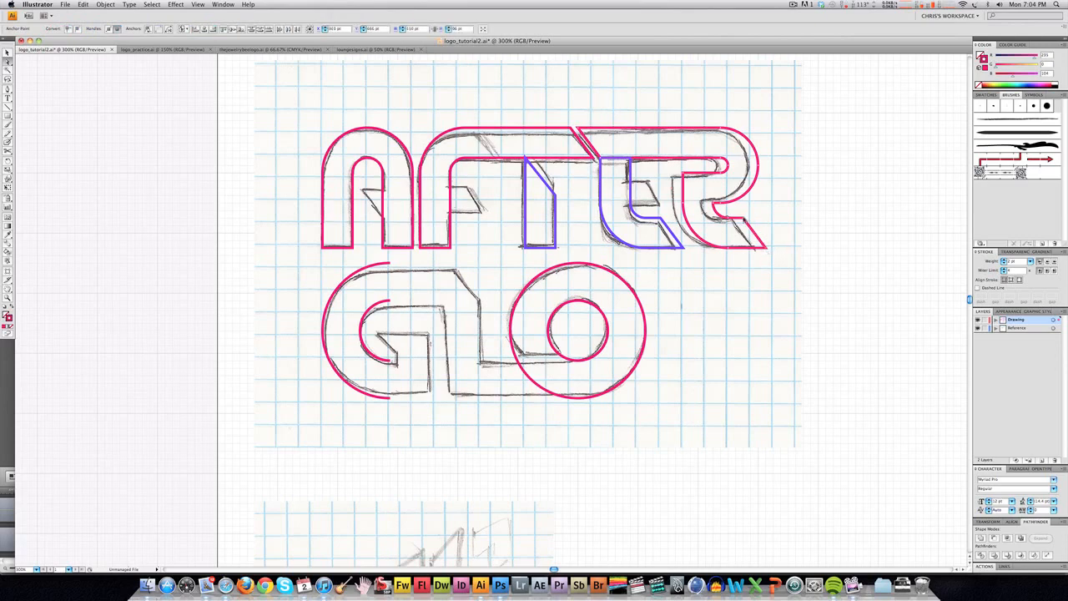
pyautogui.moveTo(749, 218); pyautogui.dragTo(756, 219)
pyautogui.click(667, 218)
pyautogui.click(664, 221)
pyautogui.click(683, 248)
pyautogui.keyDown('shift'); pyautogui.click(662, 218); pyautogui.keyUp('shift')
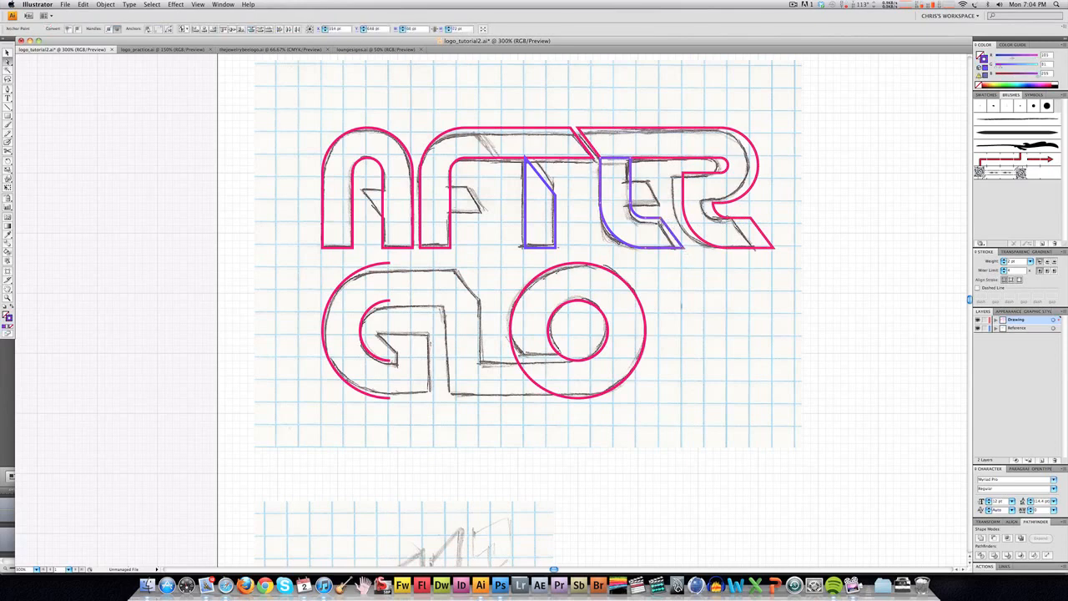
pyautogui.moveTo(663, 220); pyautogui.dragTo(672, 220)
pyautogui.click(664, 201)
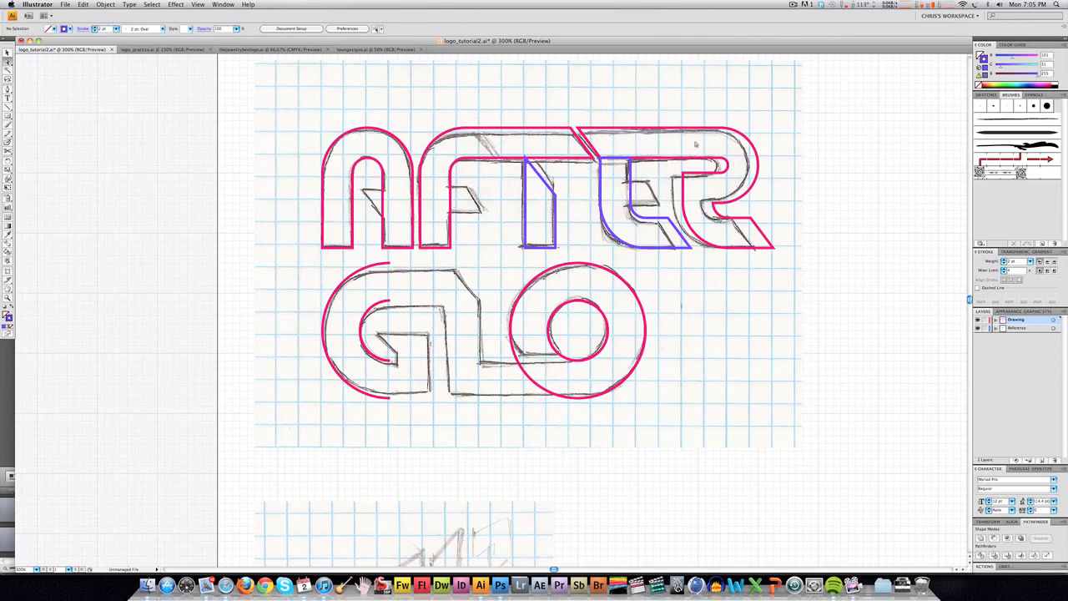
# Move the R's bowl and lower leg back toward the E by one grid step.
pyautogui.moveTo(728, 109); pyautogui.dragTo(741, 217)
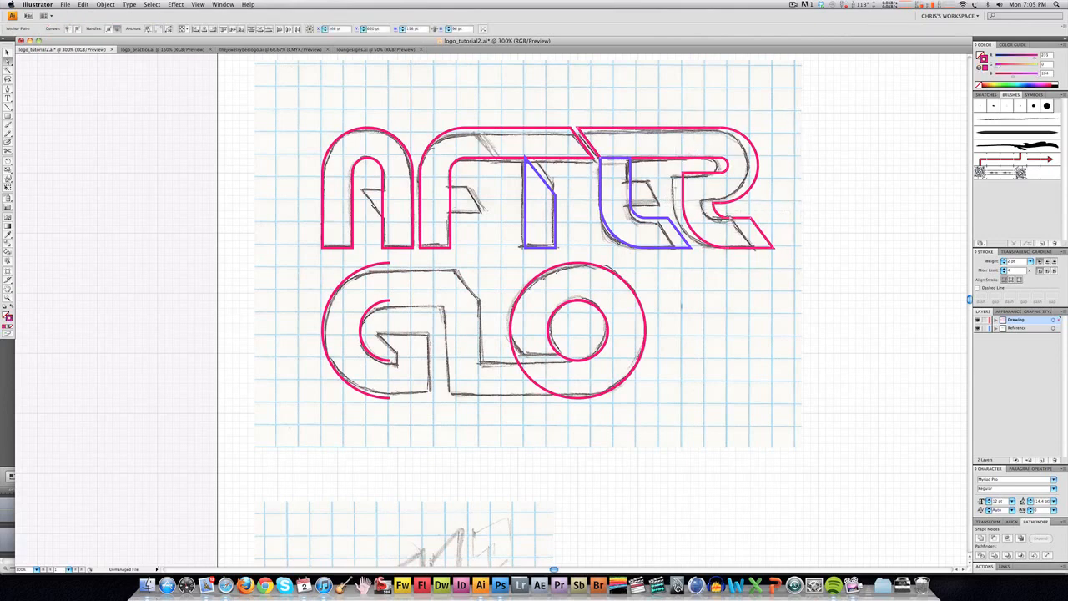
pyautogui.moveTo(733, 226); pyautogui.dragTo(724, 226)
pyautogui.click(719, 277)
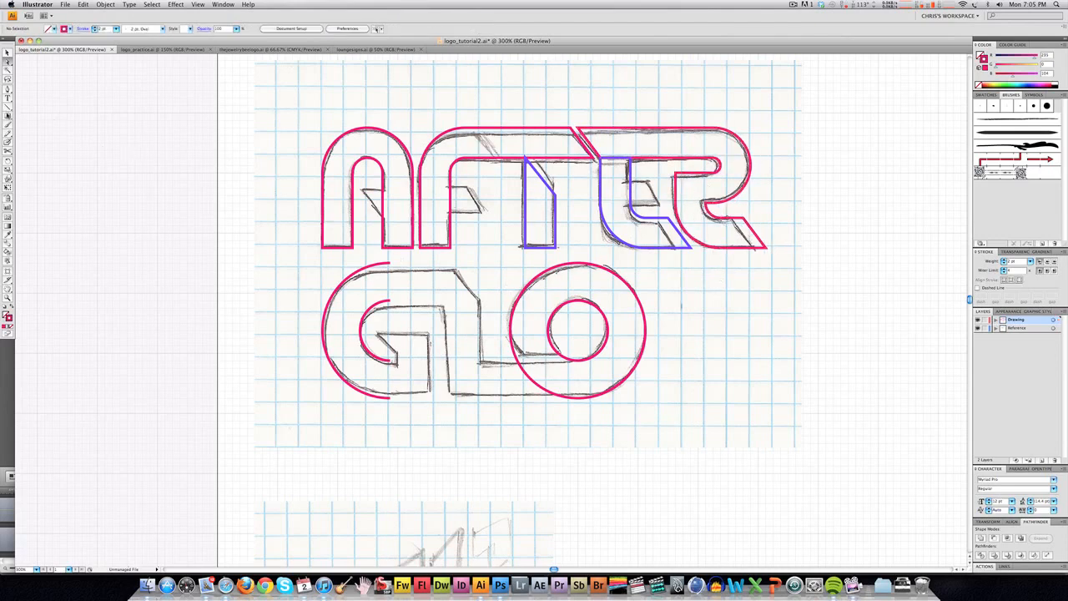
# Draw a small diagonal-edged arm shape from the crossbar's cut, and place it as the middle arm of the F and the E.
pyautogui.click(7, 90)
pyautogui.click(572, 130)
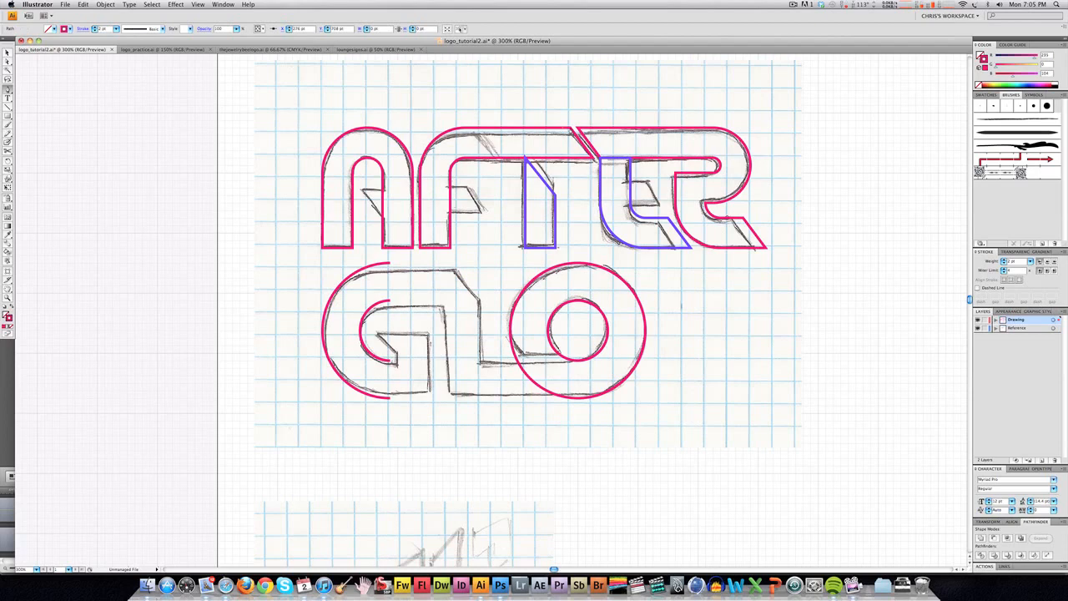
pyautogui.click(593, 160)
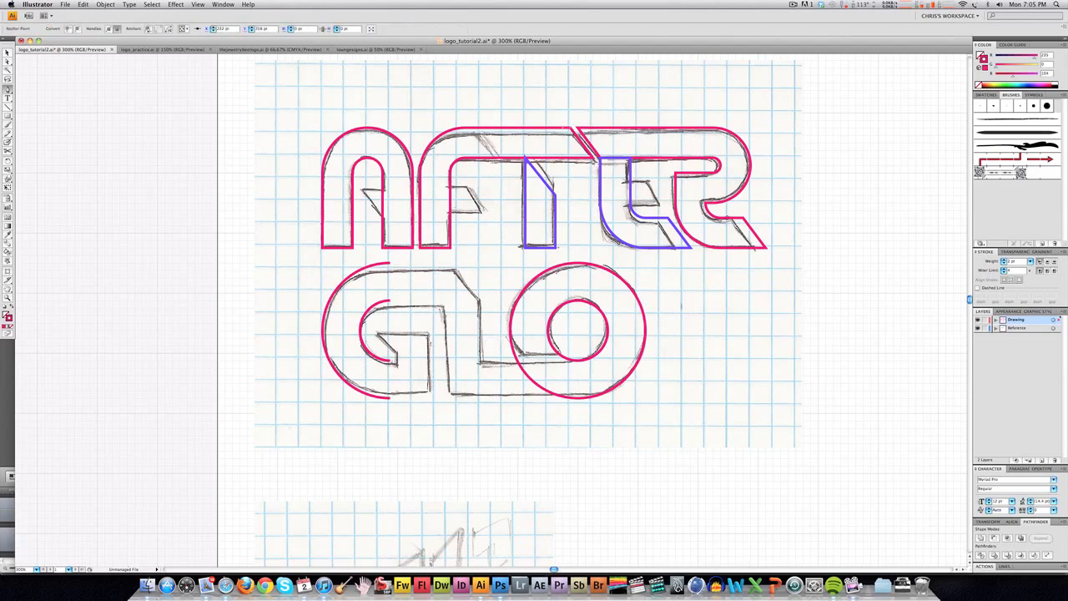
pyautogui.click(563, 159)
pyautogui.click(564, 129)
pyautogui.press('v')
pyautogui.click(489, 192)
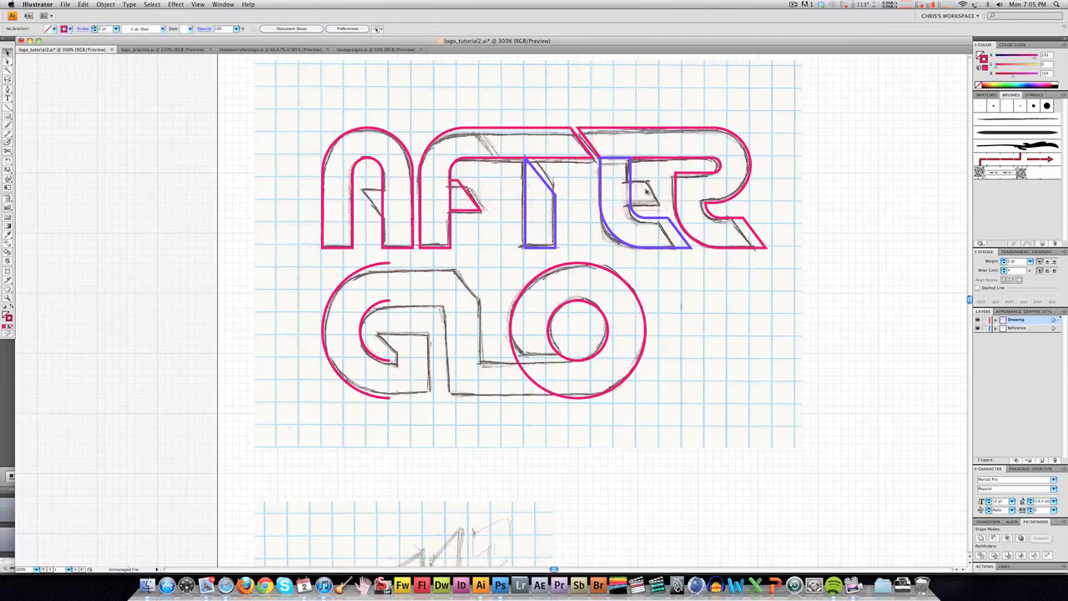
pyautogui.click(649, 194)
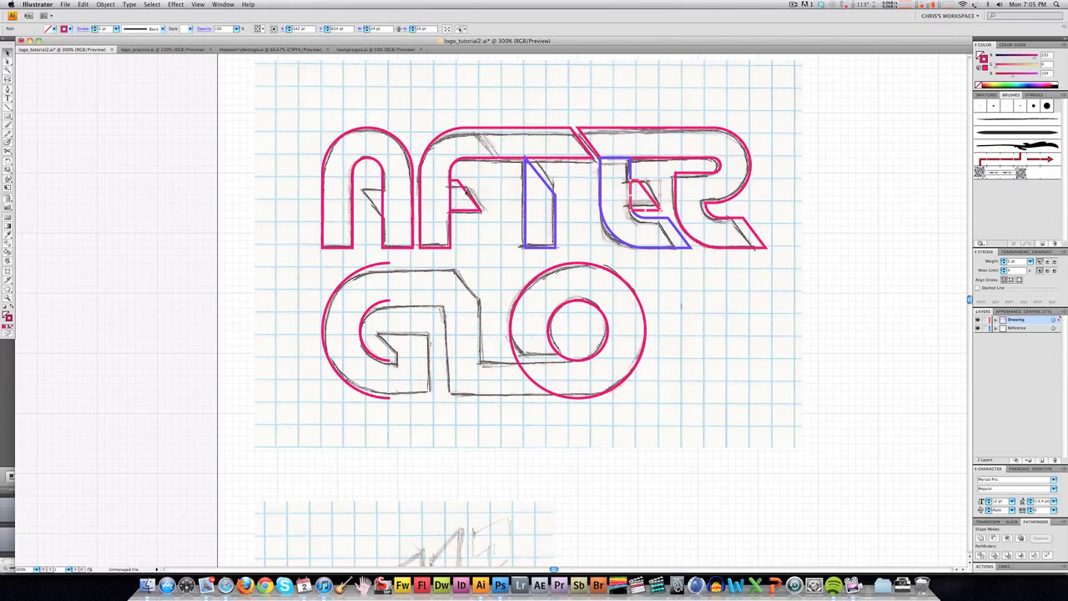
# Copy the F's middle arm, turn the copy upside down, and place it inside the A as its crossbar.
pyautogui.click(471, 188)
pyautogui.click(463, 192)
pyautogui.moveTo(482, 180); pyautogui.dragTo(465, 177)
pyautogui.moveTo(399, 220); pyautogui.dragTo(399, 230)
pyautogui.moveTo(464, 200); pyautogui.dragTo(365, 218)
pyautogui.click(367, 233)
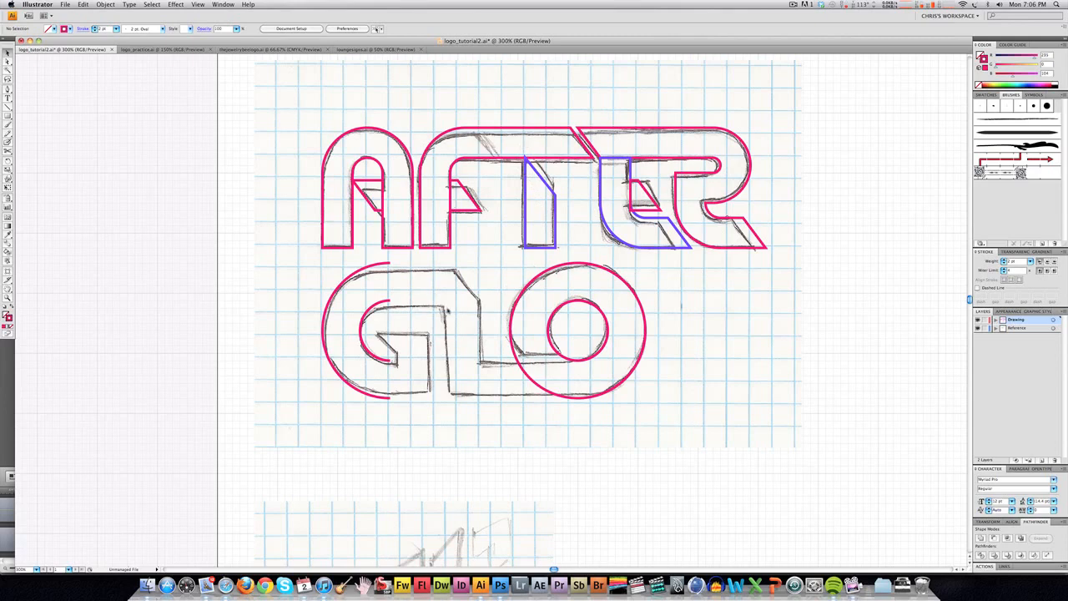
# Draw a vertical rectangle as the L's stem, and place a rotated copy along its base as the foot reaching the O's centre.
pyautogui.click(7, 115)
pyautogui.moveTo(443, 265); pyautogui.dragTo(481, 399)
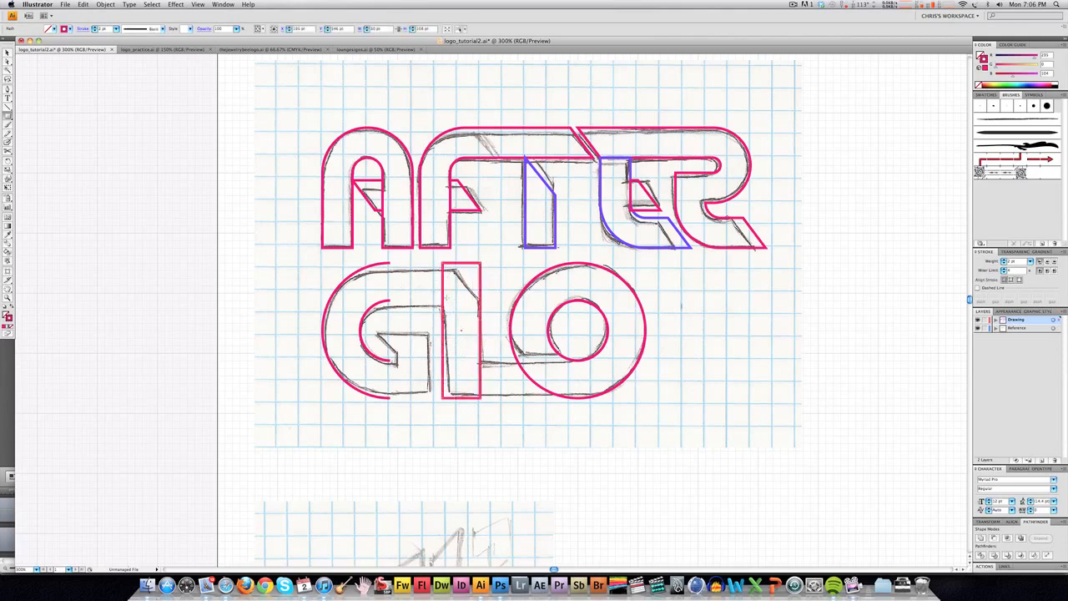
pyautogui.click(8, 53)
pyautogui.press('super+c')
pyautogui.press('super+f')
pyautogui.moveTo(483, 261); pyautogui.dragTo(469, 367)
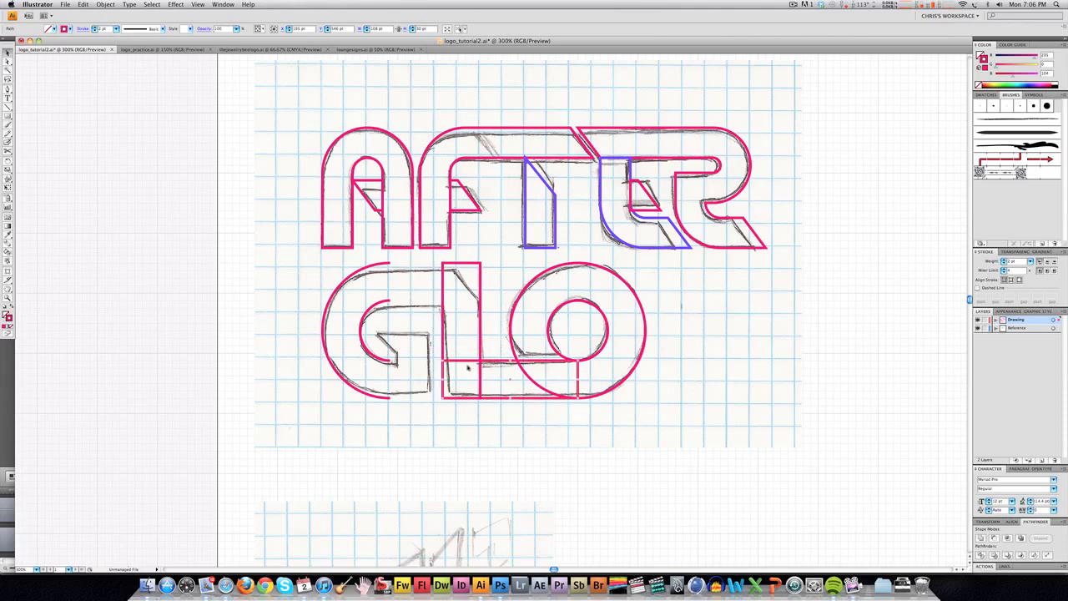
# Place a copy of the L's stem inside the G's open side as its upright, leaving a narrow gap before the L.
pyautogui.click(471, 326)
pyautogui.click(469, 337)
pyautogui.press('super+c')
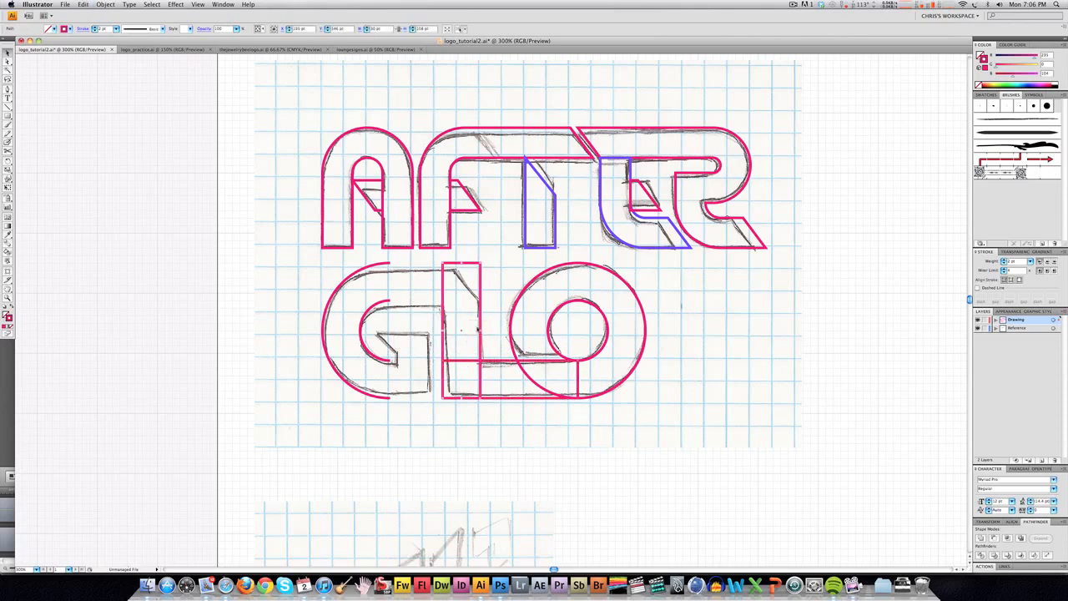
pyautogui.press('super+f')
pyautogui.moveTo(474, 322); pyautogui.dragTo(436, 328)
pyautogui.press('super+z')
pyautogui.press('super+c')
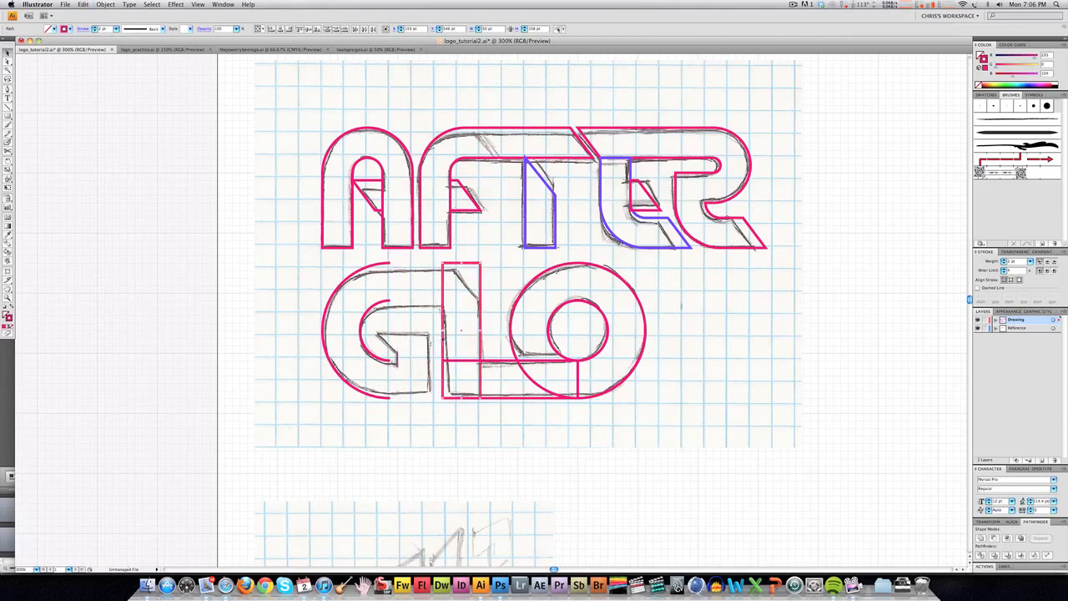
pyautogui.moveTo(461, 330); pyautogui.dragTo(401, 342)
pyautogui.click(413, 409)
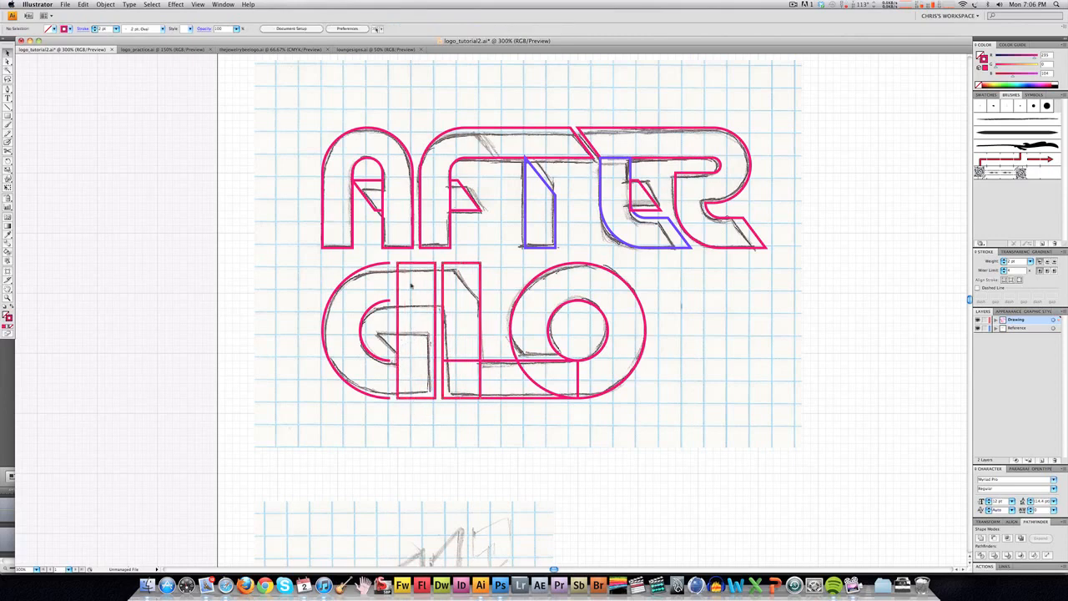
# Shorten the G's upright from its top edge to a little over half the height of the L's stem.
pyautogui.click(415, 263)
pyautogui.moveTo(416, 264); pyautogui.dragTo(421, 323)
pyautogui.click(391, 329)
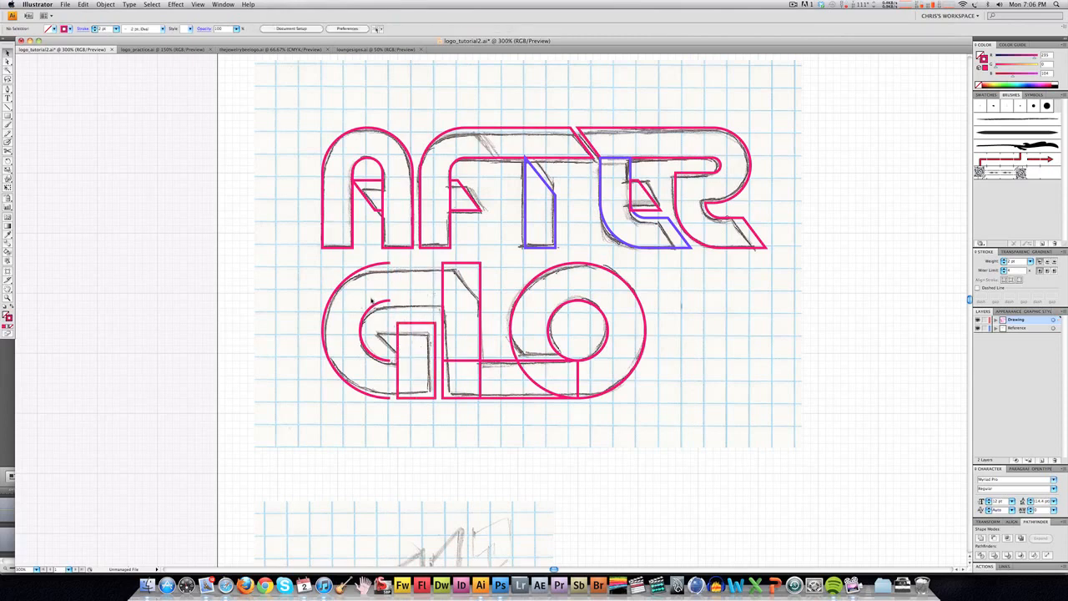
# Extend the G's arcs with straight segments, joining the upper ends to the L's stem and the lower ends to the G's upright.
pyautogui.press('p')
pyautogui.click(391, 303)
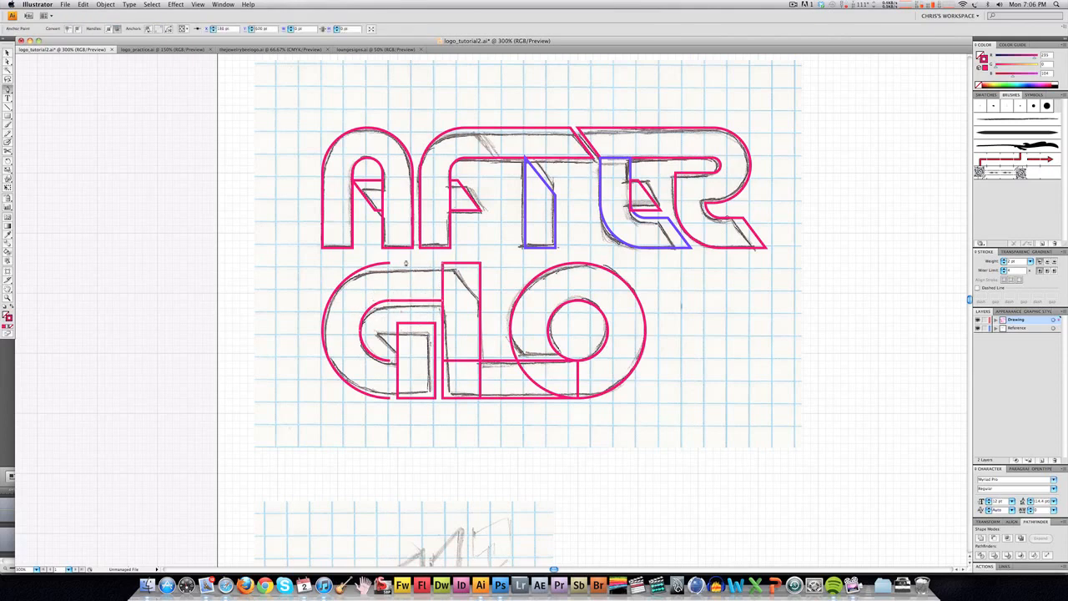
pyautogui.click(390, 264)
pyautogui.click(390, 361)
pyautogui.click(397, 362)
pyautogui.click(389, 401)
pyautogui.press('v')
pyautogui.click(491, 297)
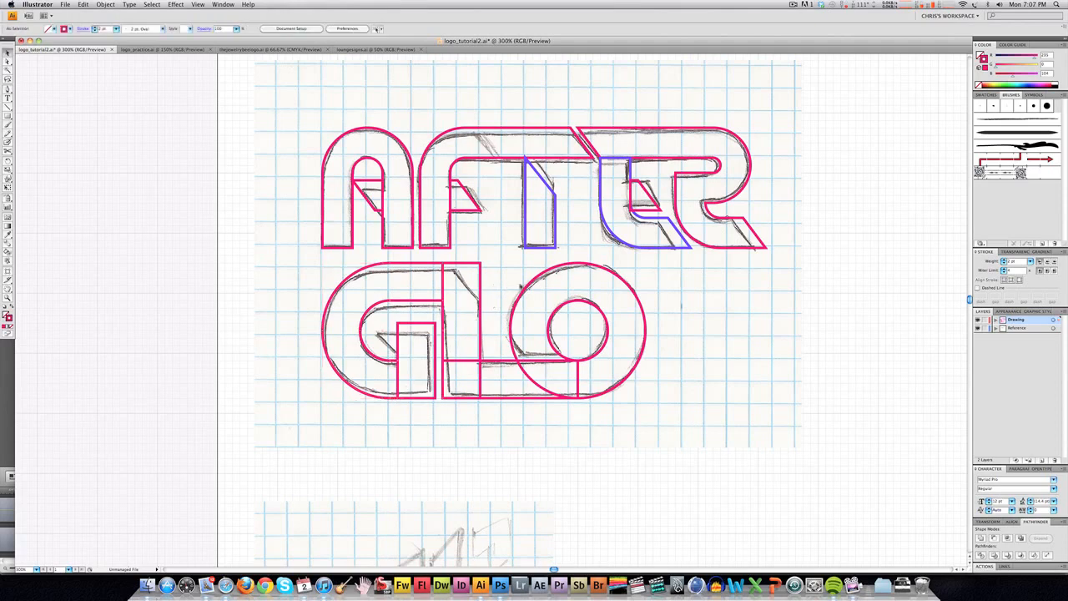
# Subtract the O's inner circle from its outer circle with Minus Front, and swap its pink stroke to a fill.
pyautogui.click(574, 298)
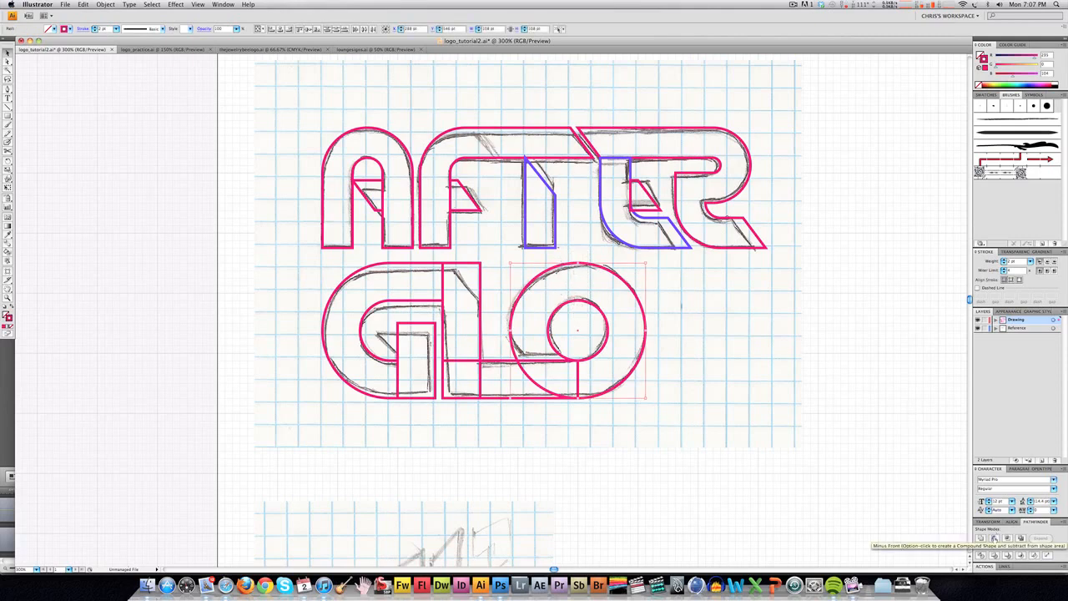
pyautogui.click(993, 538)
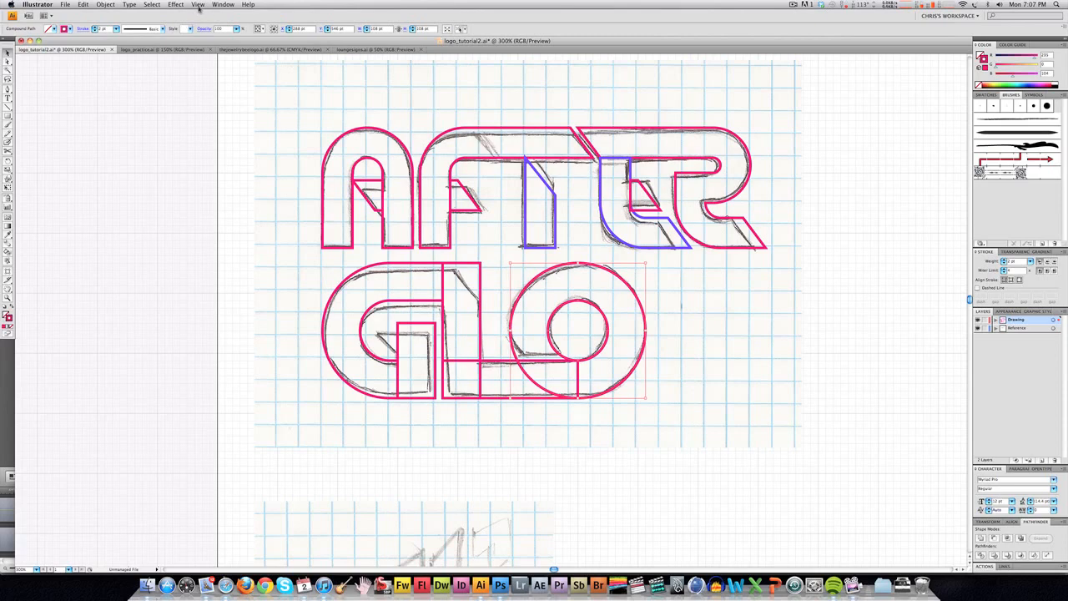
pyautogui.click(198, 5)
pyautogui.moveTo(224, 5)
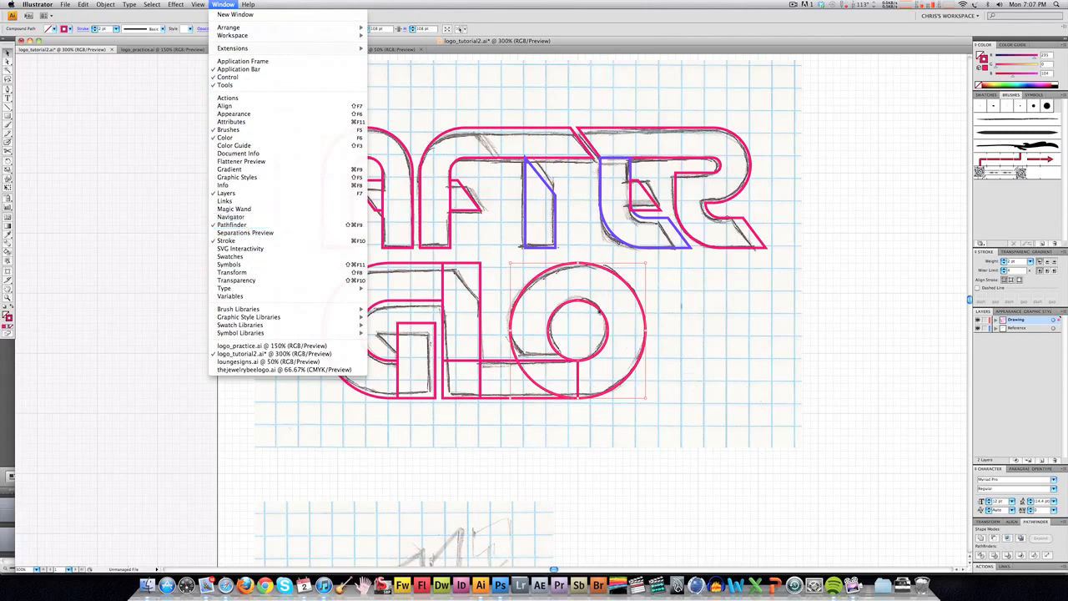
pyautogui.click(582, 322)
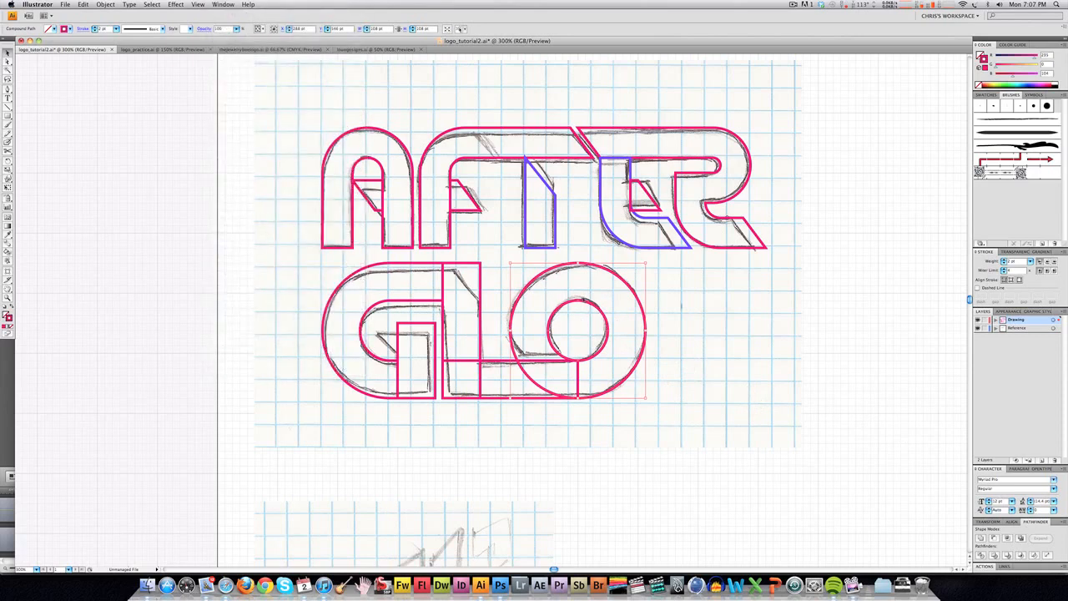
pyautogui.hotkey('shift', 'x')
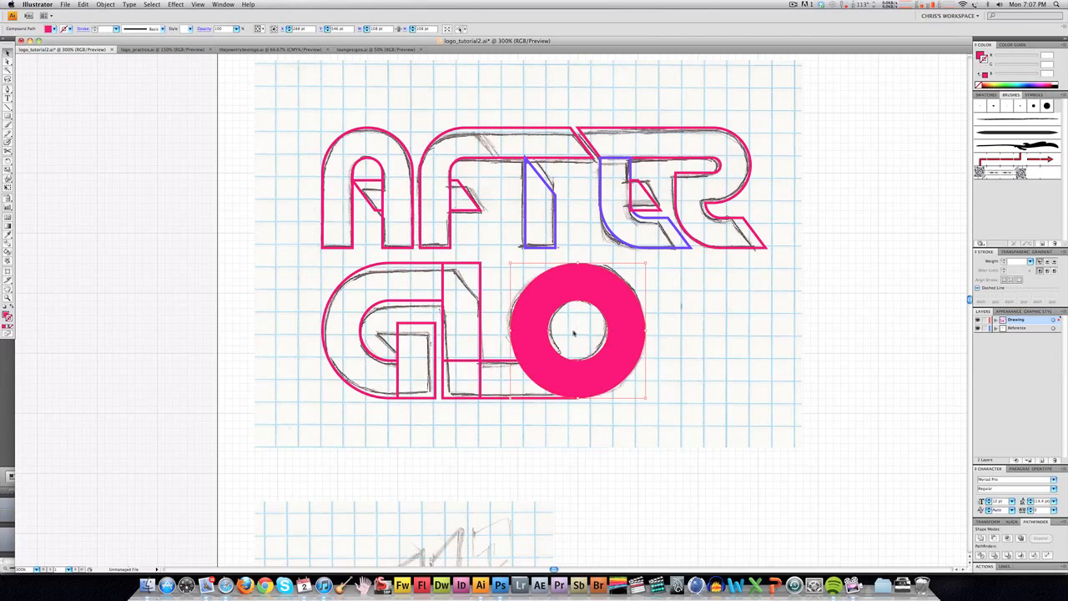
pyautogui.click(573, 336)
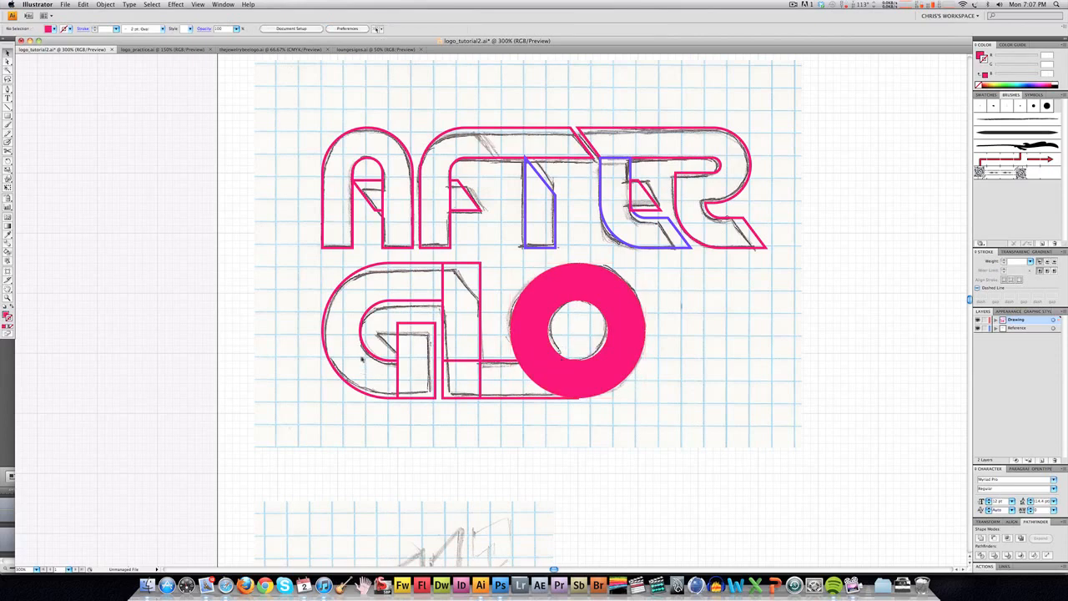
# Swap the pink stroke to a fill on all the G and L shapes.
pyautogui.moveTo(295, 304); pyautogui.dragTo(490, 406)
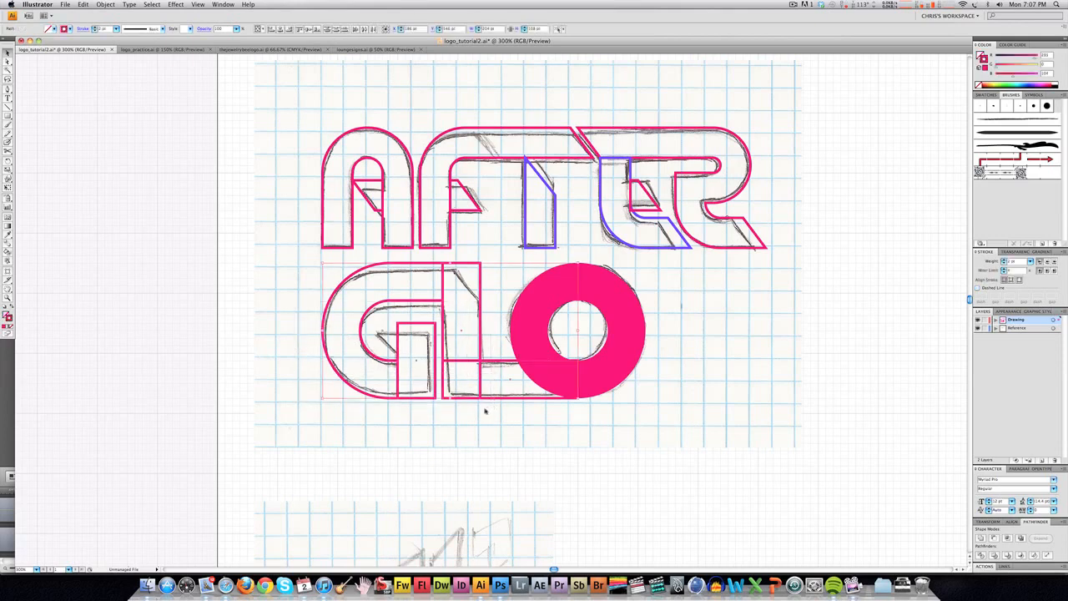
pyautogui.hotkey('shift', 'x')
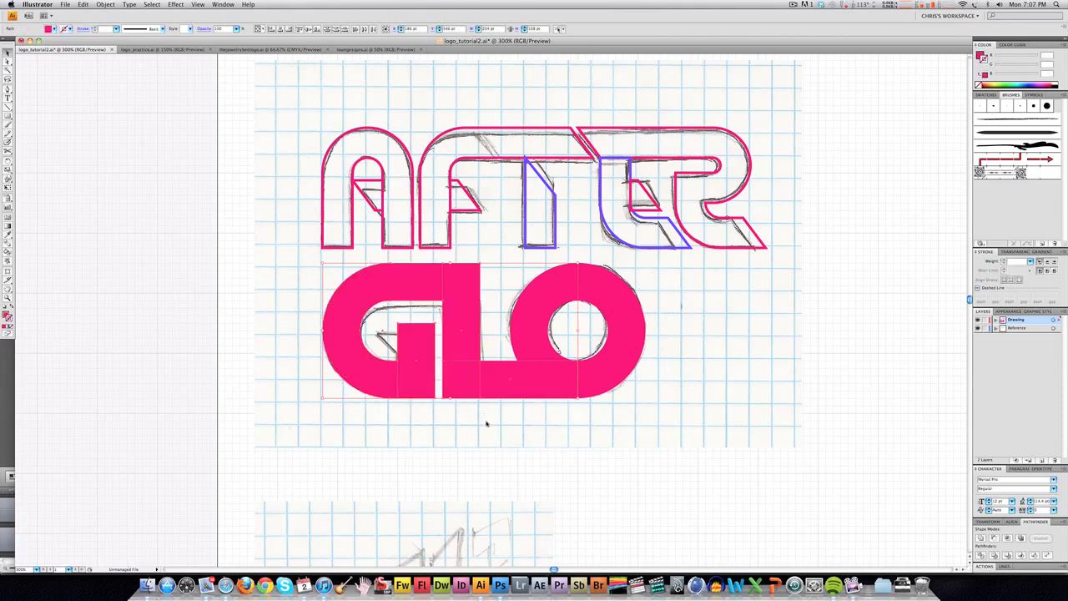
pyautogui.click(470, 415)
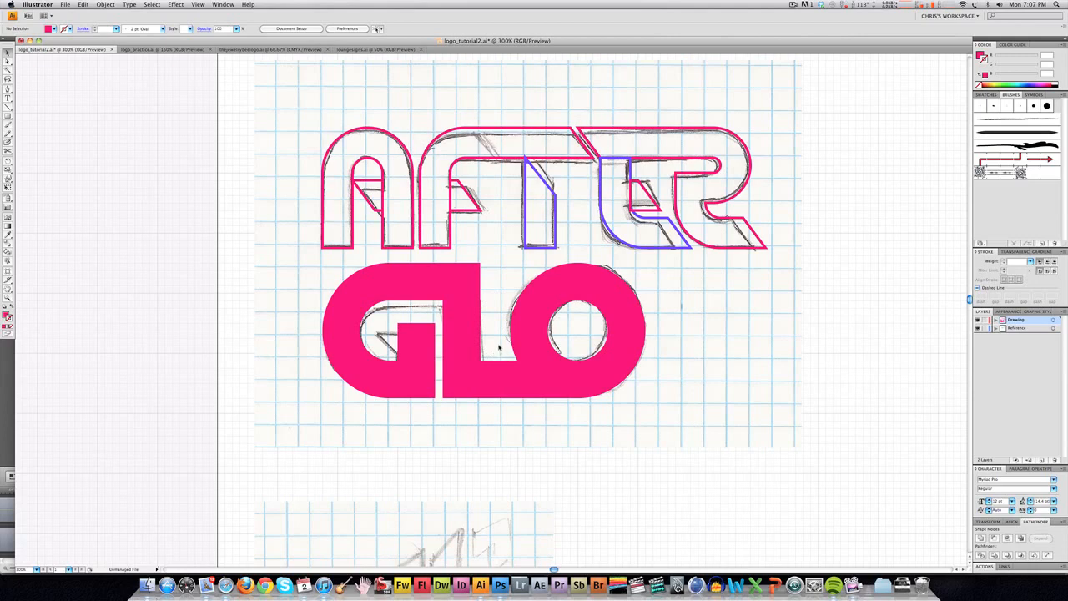
# Switch the O back to an outline, and draw a thin yellow-green filled bar across its lower left, directly above the L's foot.
pyautogui.click(534, 312)
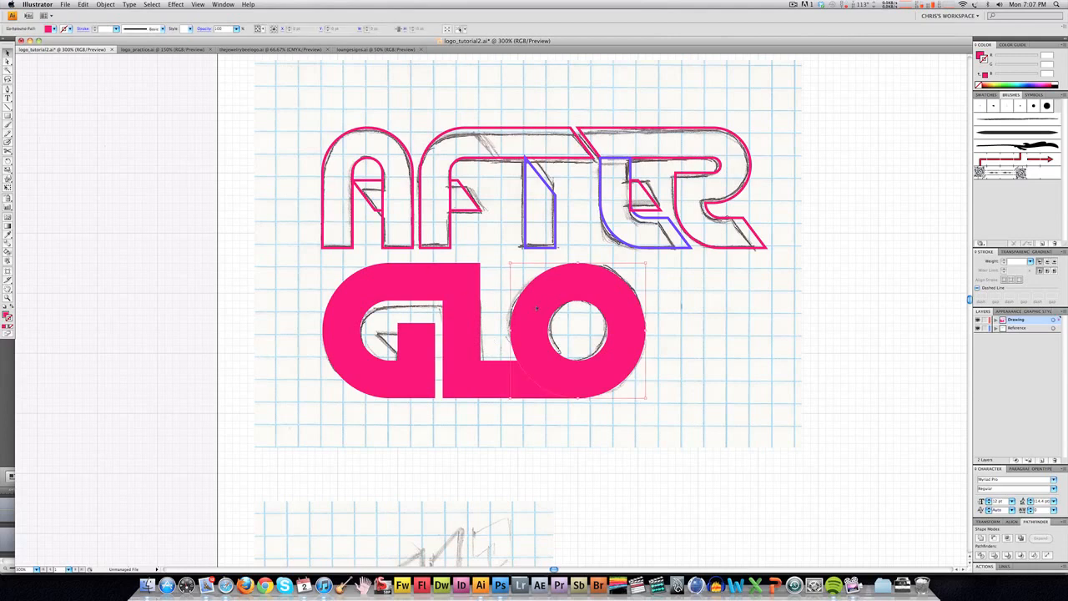
pyautogui.hotkey('shift', 'x')
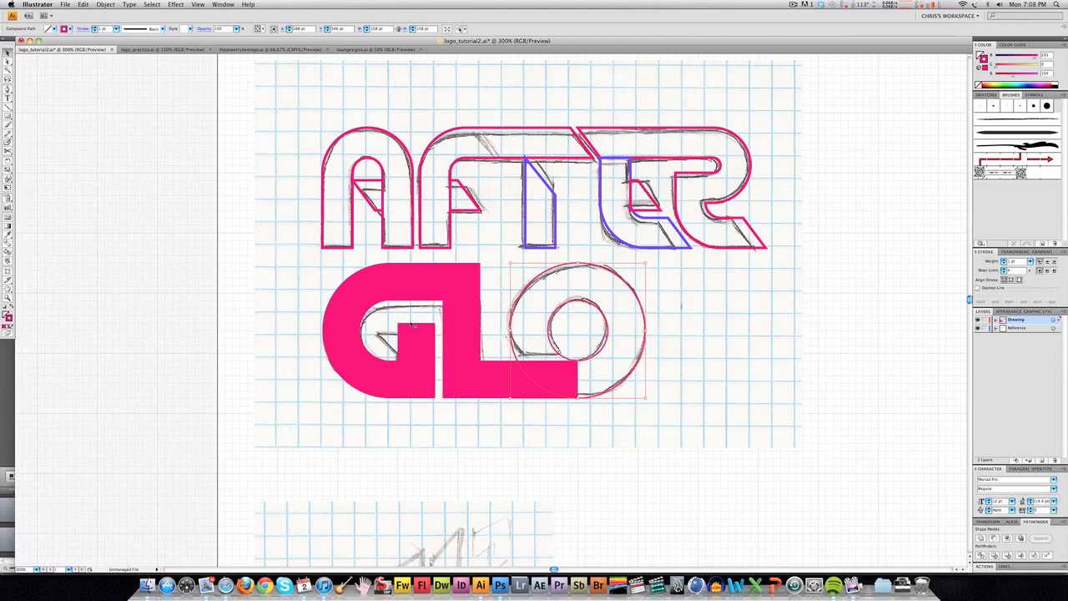
pyautogui.click(7, 115)
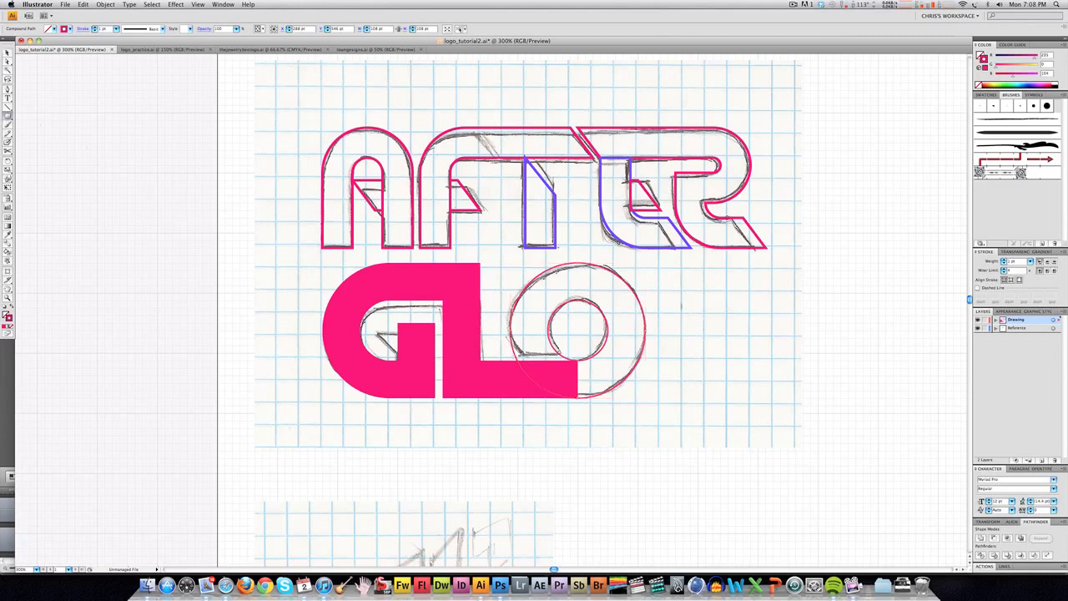
pyautogui.moveTo(512, 352); pyautogui.dragTo(577, 361)
pyautogui.click(999, 84)
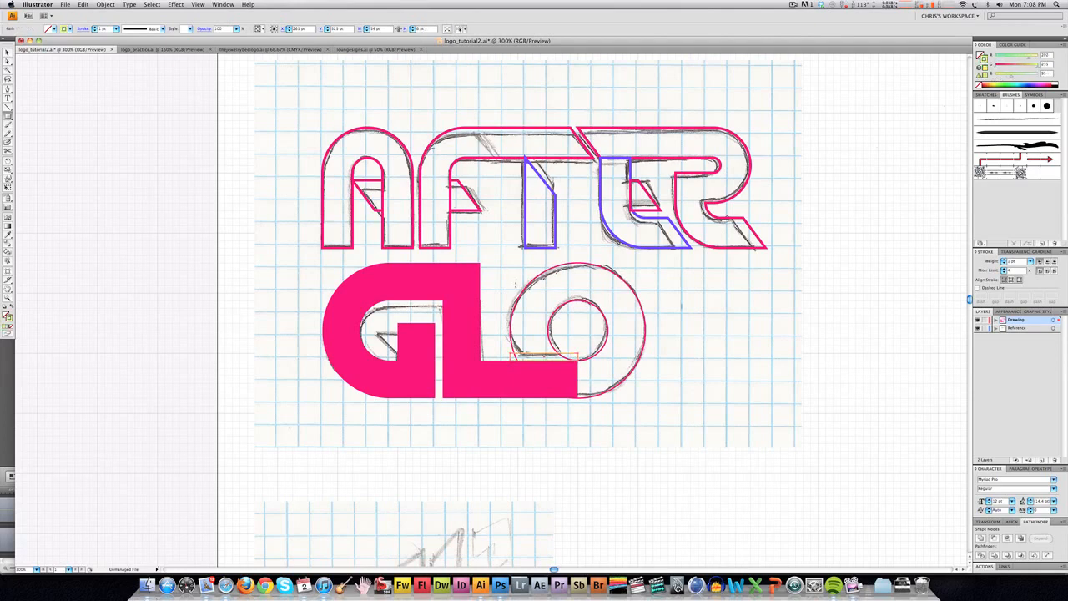
pyautogui.hotkey('shift', 'x')
pyautogui.press('v')
pyautogui.click(495, 322)
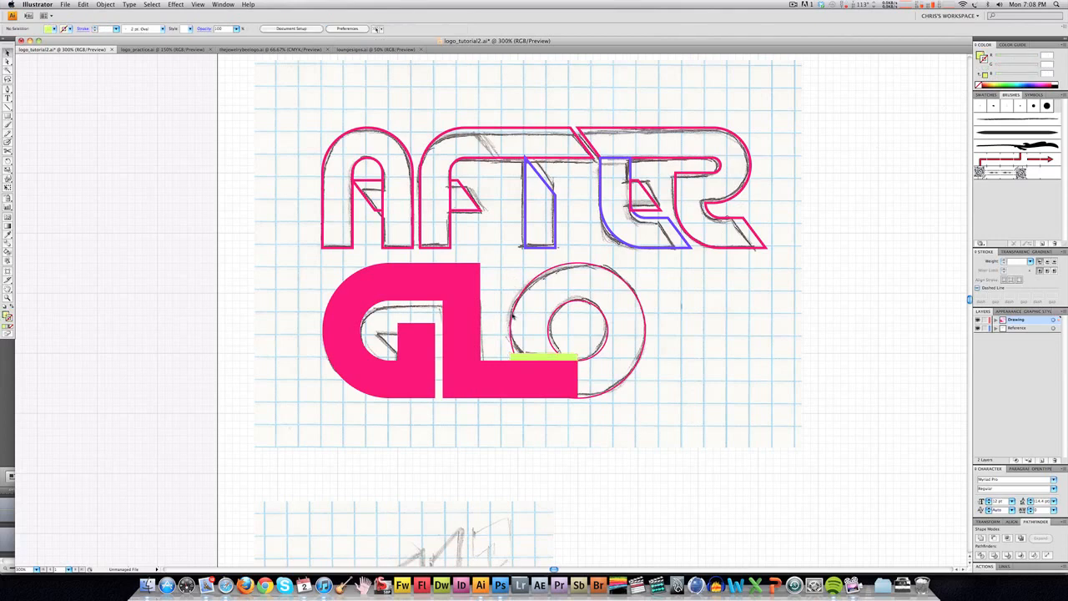
# Fill the O with pink again, and unite it with the L's foot and stem.
pyautogui.click(512, 316)
pyautogui.click(495, 334)
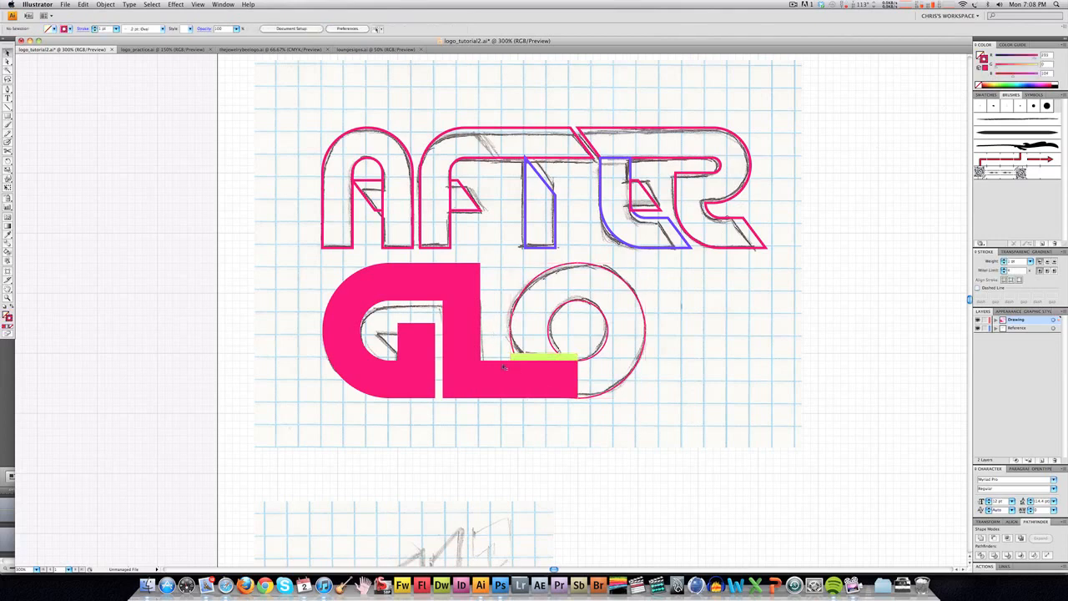
pyautogui.click(513, 330)
pyautogui.hotkey('shift', 'x')
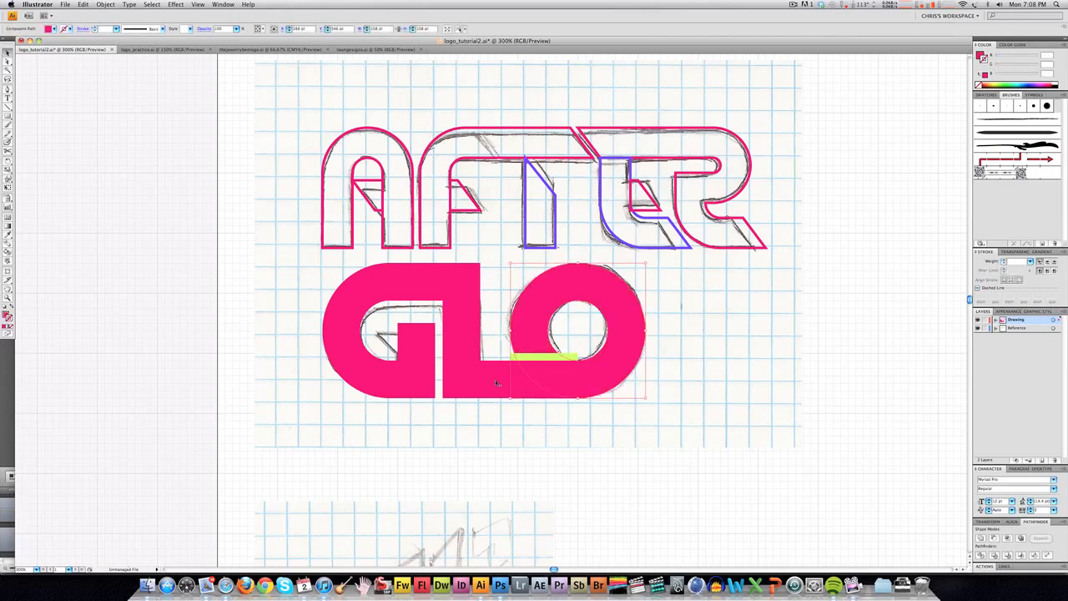
pyautogui.keyDown('shift'); pyautogui.click(495, 382); pyautogui.keyUp('shift')
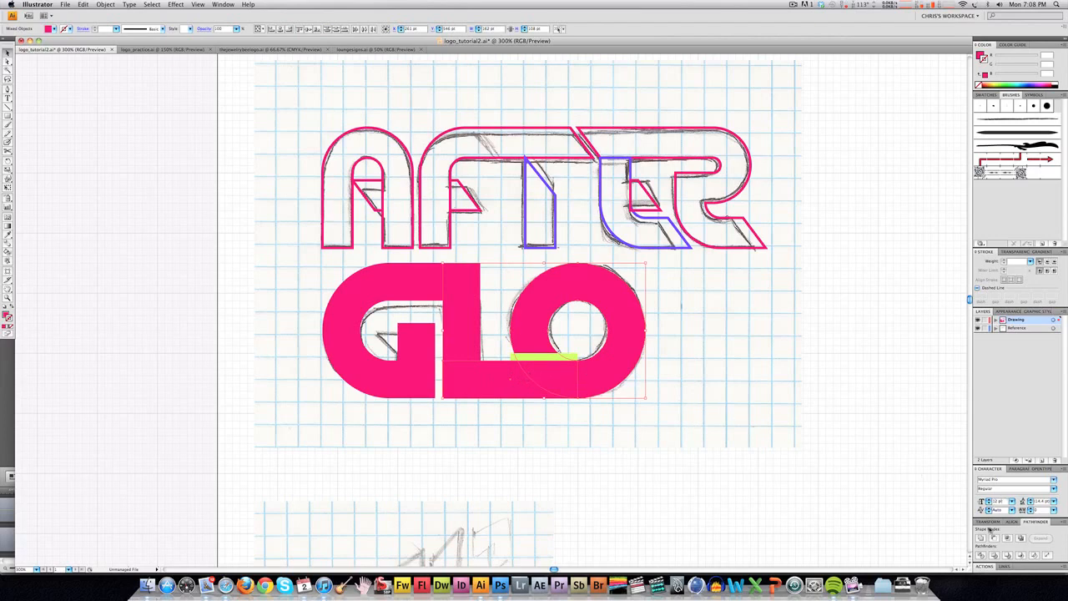
pyautogui.click(982, 539)
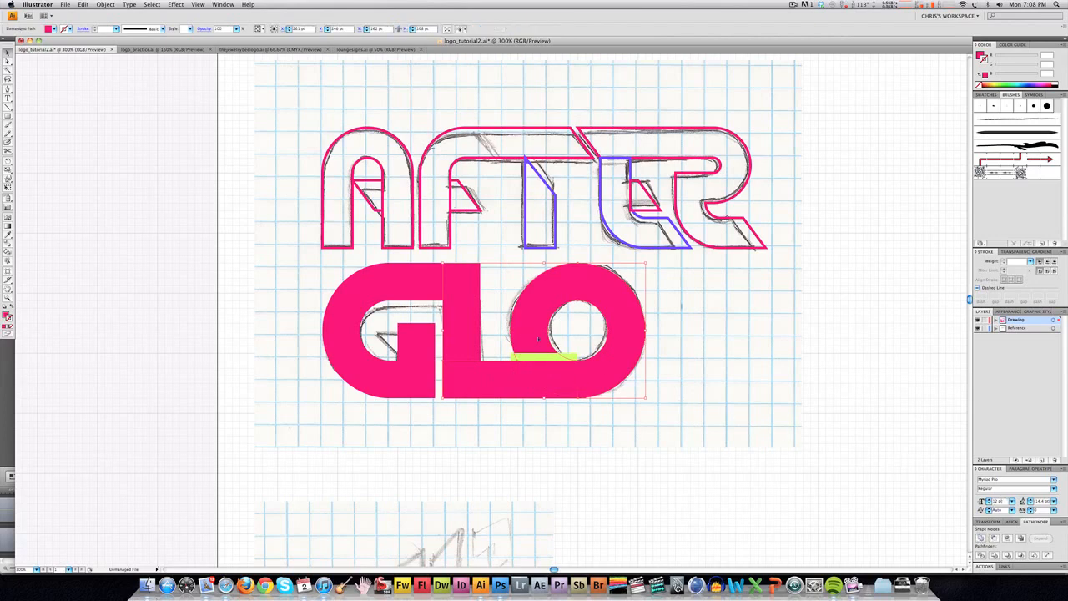
# Subtract the yellow-green bar from the united LO shape with Minus Front to cut the gap above the foot.
pyautogui.click(499, 344)
pyautogui.click(528, 357)
pyautogui.keyDown('shift'); pyautogui.click(526, 337); pyautogui.keyUp('shift')
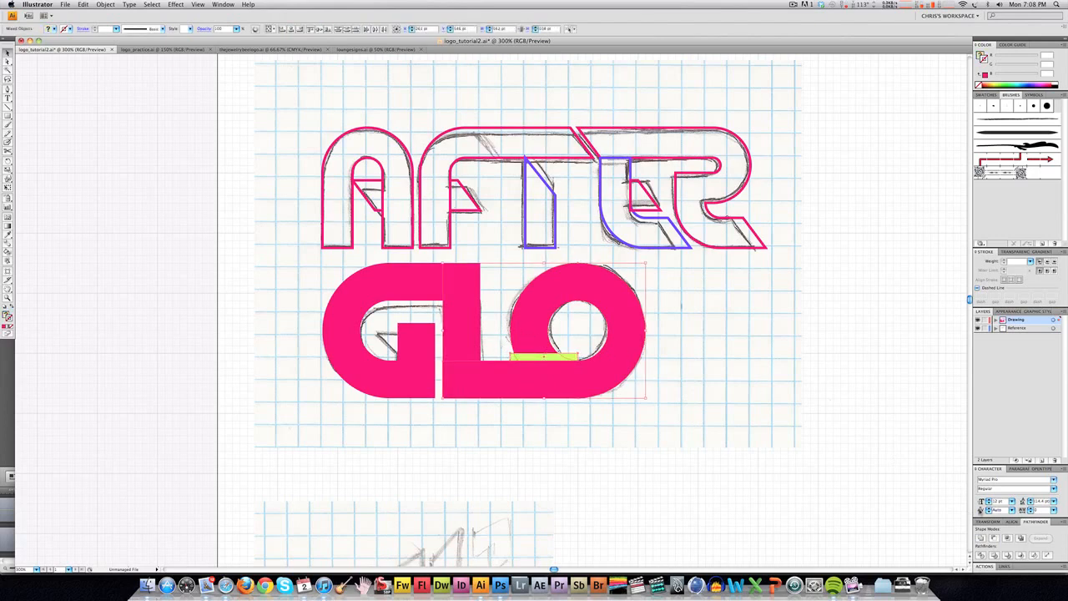
pyautogui.click(993, 539)
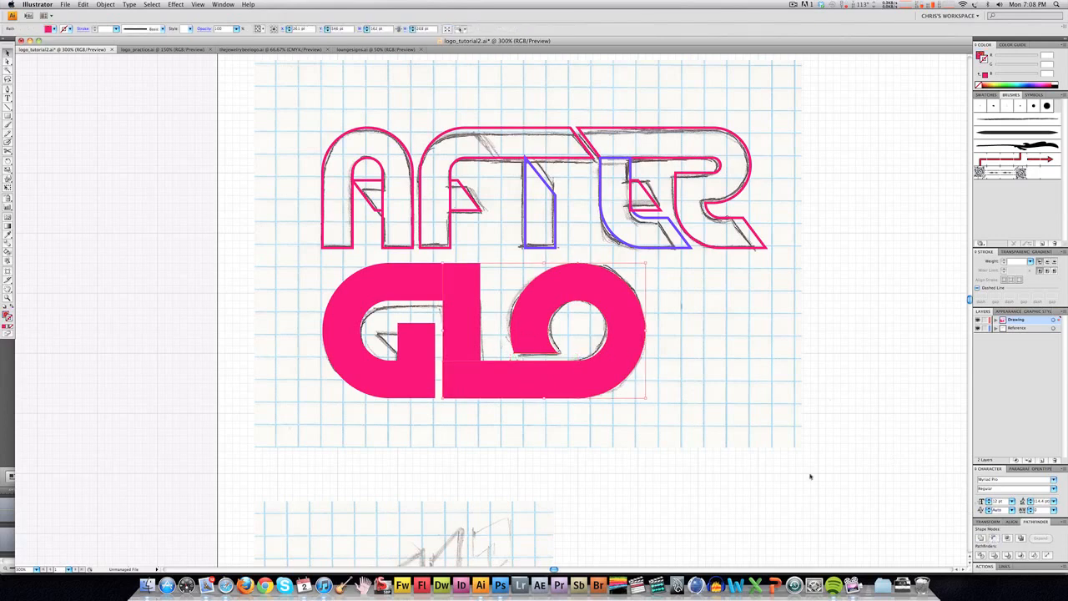
pyautogui.click(512, 422)
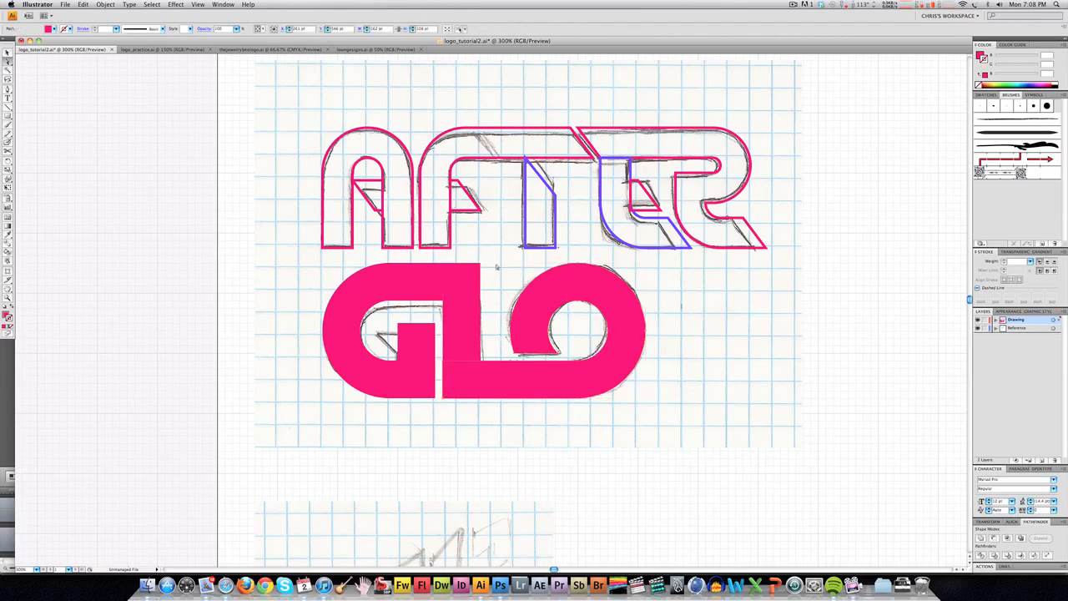
# Move all the O's anchor points one sketch-grid square toward the L, shortening the connecting foot.
pyautogui.moveTo(492, 258); pyautogui.dragTo(681, 441)
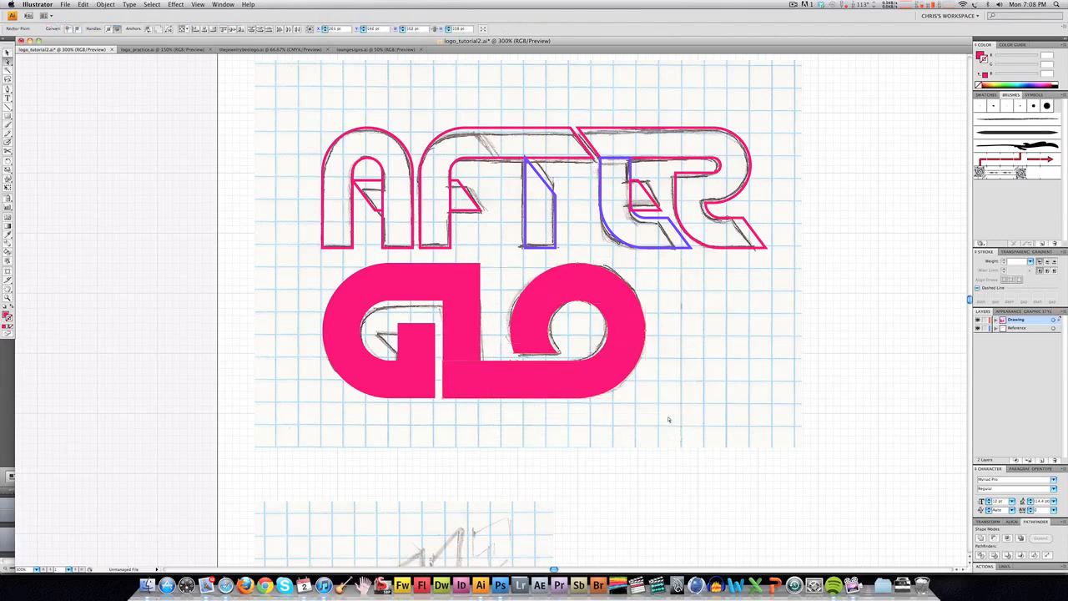
pyautogui.moveTo(519, 361); pyautogui.dragTo(499, 364)
pyautogui.click(510, 417)
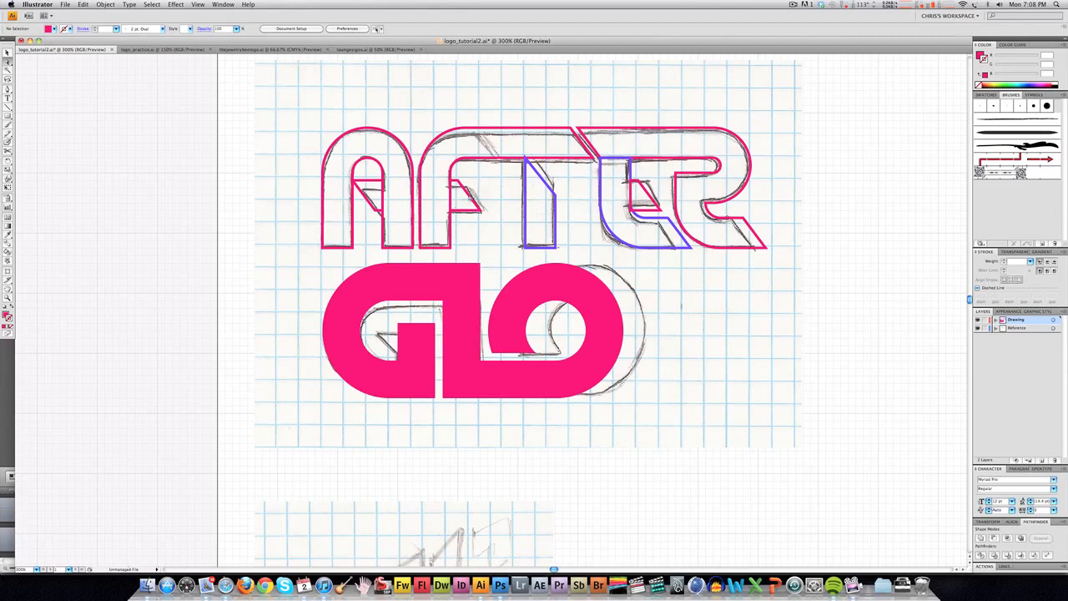
# Place a copy of the F's middle arm, rotated 180 degrees and filled pink, against the G's upright as its inward-pointing spur.
pyautogui.click(473, 201)
pyautogui.press('v')
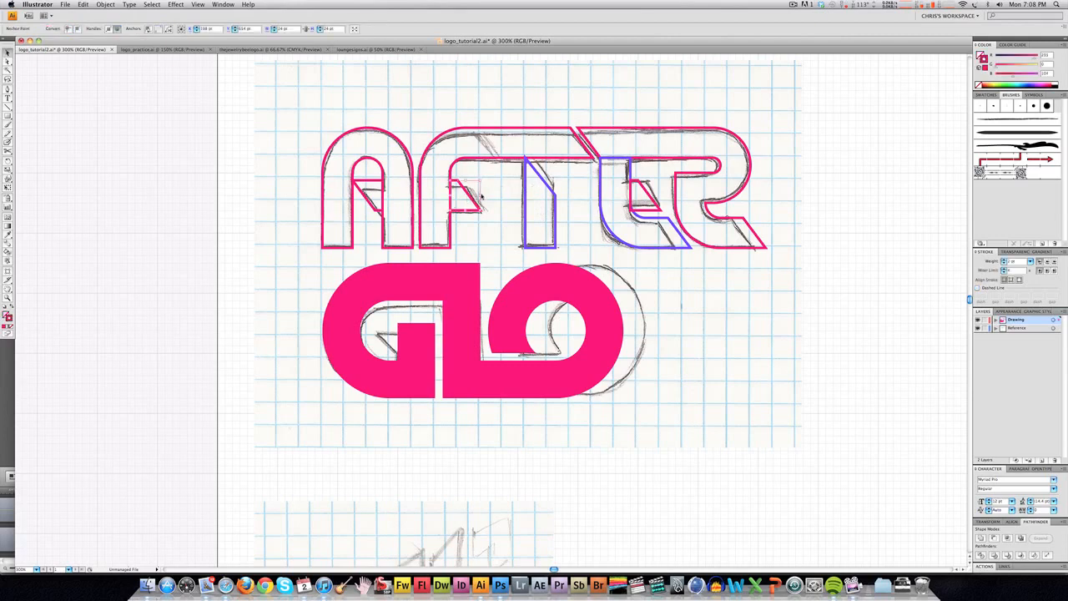
pyautogui.click(417, 342)
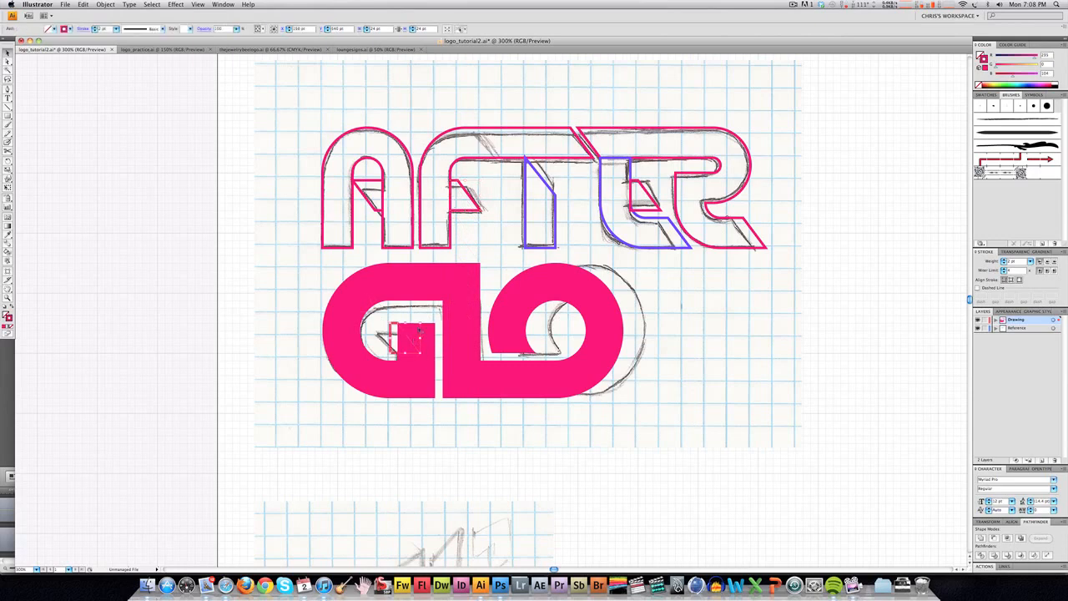
pyautogui.press('Delete')
pyautogui.press('super+z')
pyautogui.hotkey('shift', 'x')
pyautogui.press('super+z')
pyautogui.moveTo(402, 330); pyautogui.dragTo(378, 342)
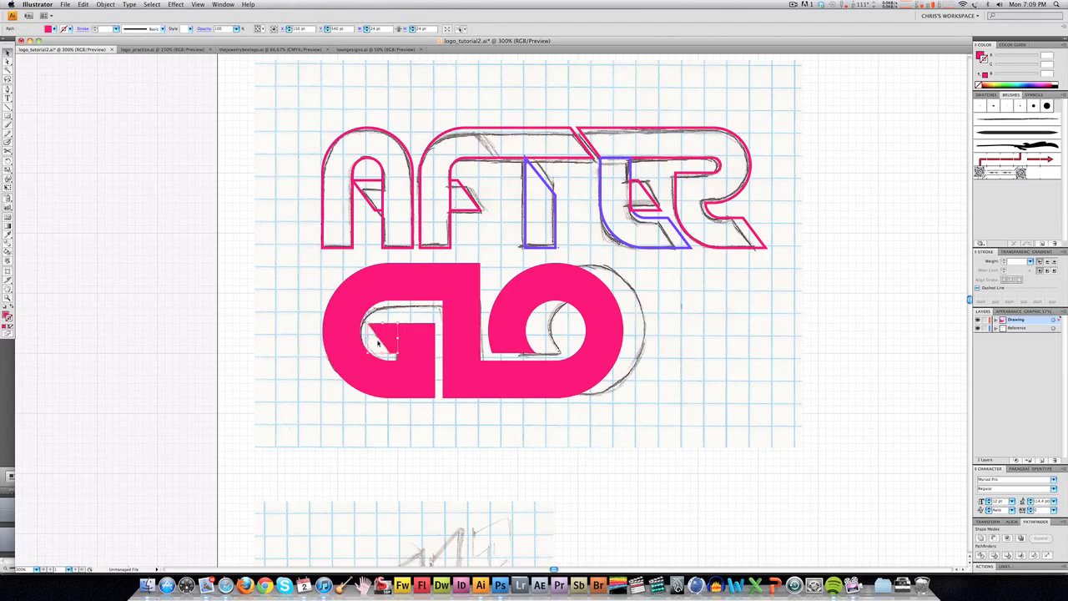
pyautogui.click(361, 412)
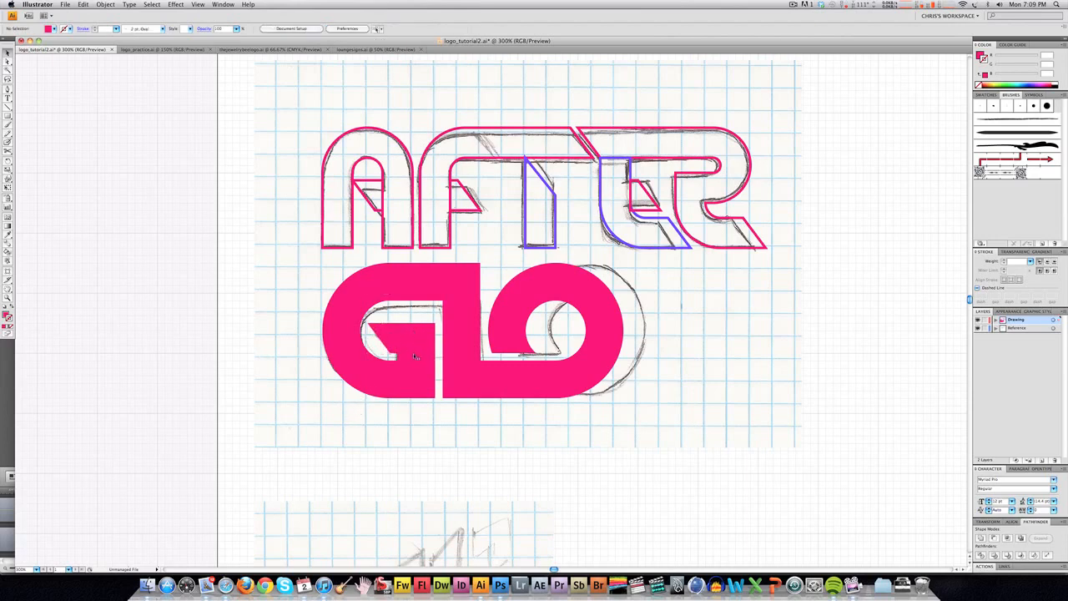
# Unite the G's pieces with the L and O into one continuous pink GLO shape.
pyautogui.click(465, 307)
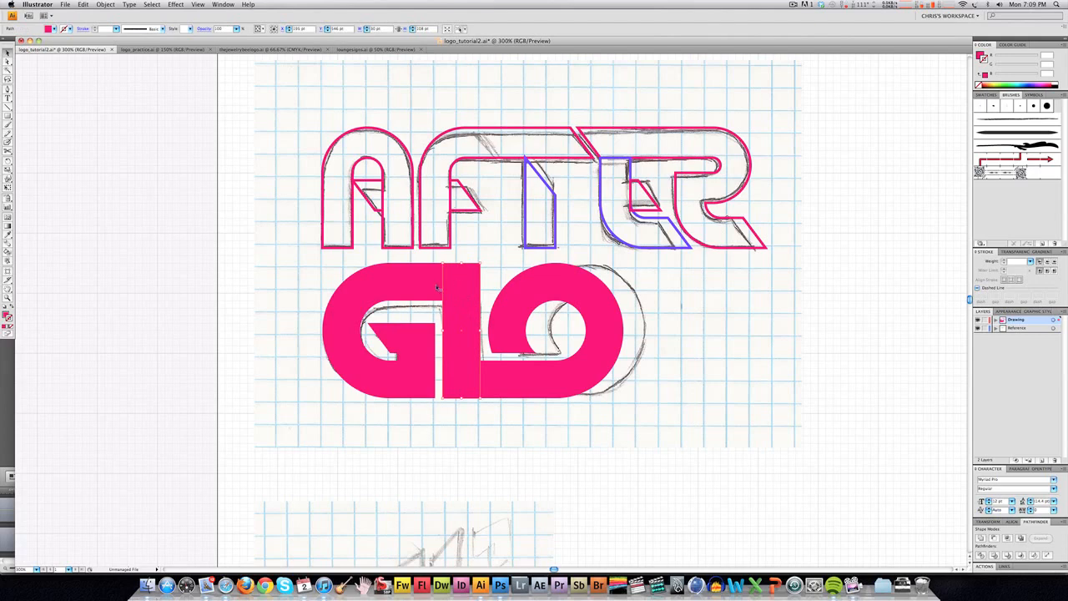
pyautogui.keyDown('shift'); pyautogui.click(407, 344); pyautogui.keyUp('shift')
pyautogui.keyDown('shift'); pyautogui.click(376, 372); pyautogui.keyUp('shift')
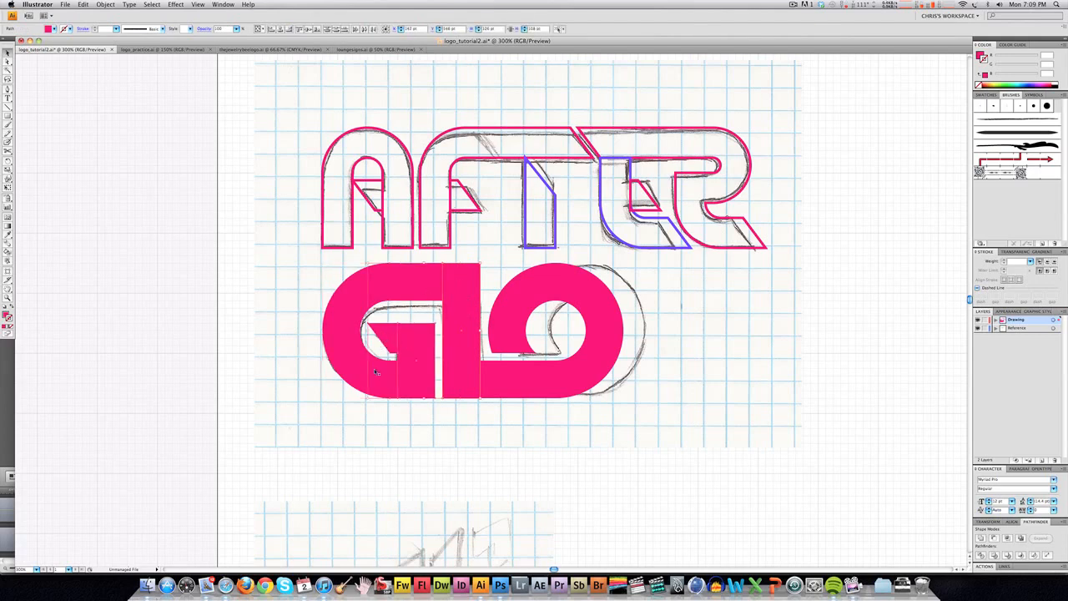
pyautogui.keyDown('shift'); pyautogui.click(501, 363); pyautogui.keyUp('shift')
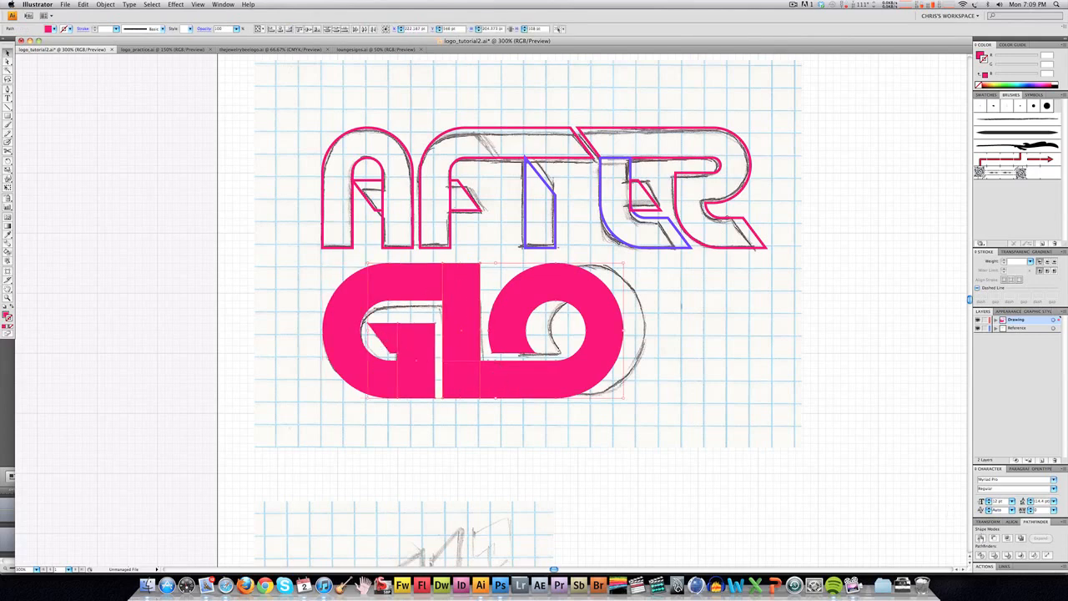
pyautogui.press('super+g')
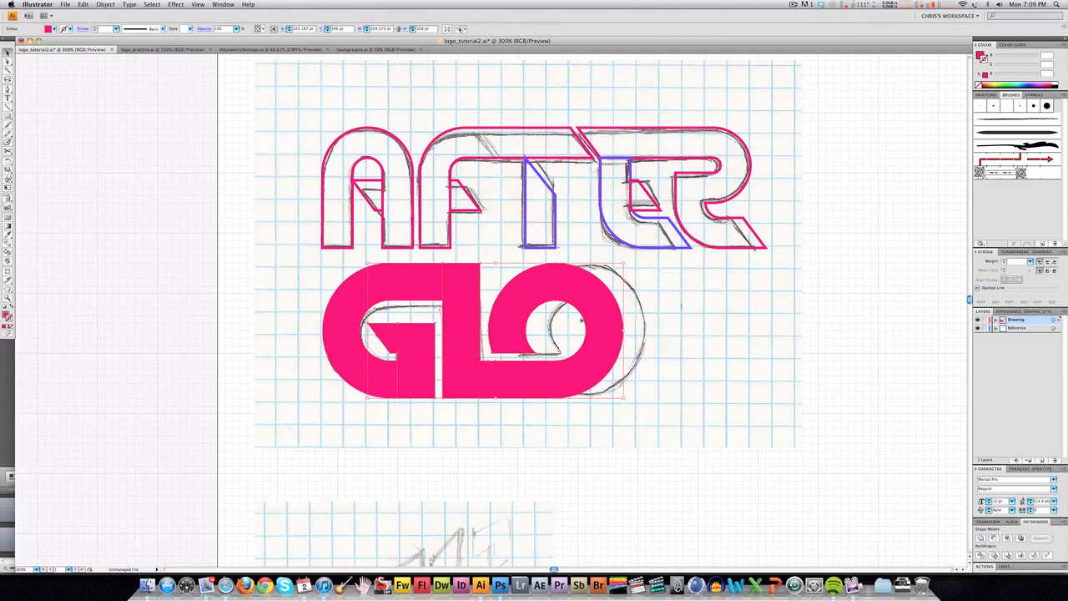
pyautogui.keyDown('shift'); pyautogui.click(324, 287); pyautogui.keyUp('shift')
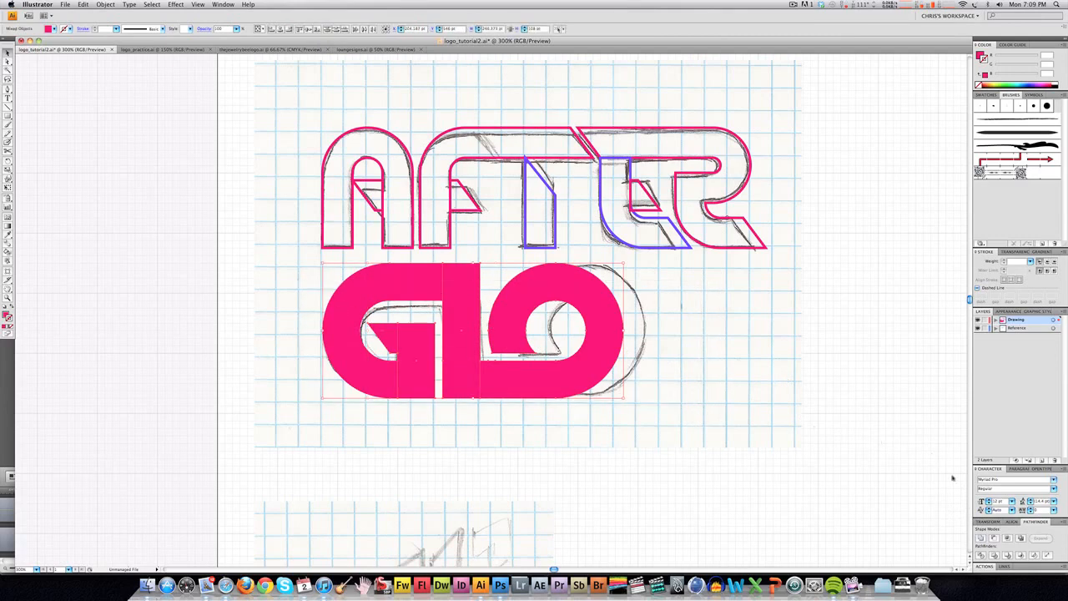
pyautogui.click(983, 538)
pyautogui.press('super+shift+a')
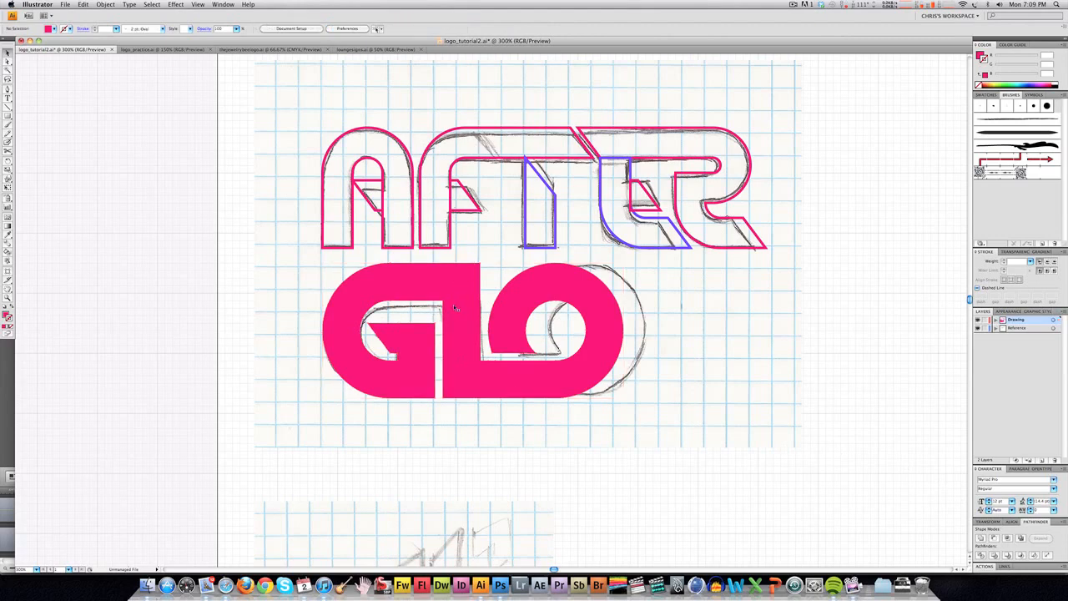
# Cut the square upper corner where the G's bar meets the L's stem into a diagonal edge.
pyautogui.click(459, 297)
pyautogui.press('a')
pyautogui.click(480, 265)
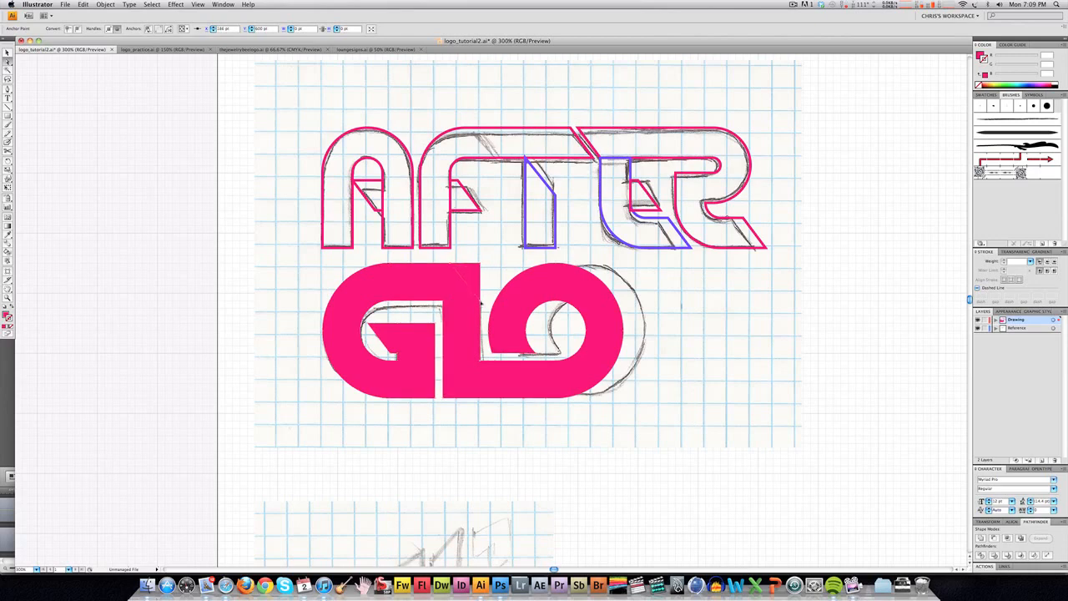
pyautogui.moveTo(469, 322)
pyautogui.mouseDown()
pyautogui.moveTo(591, 193)
pyautogui.moveTo(517, 251)
pyautogui.moveTo(464, 323)
pyautogui.mouseUp()
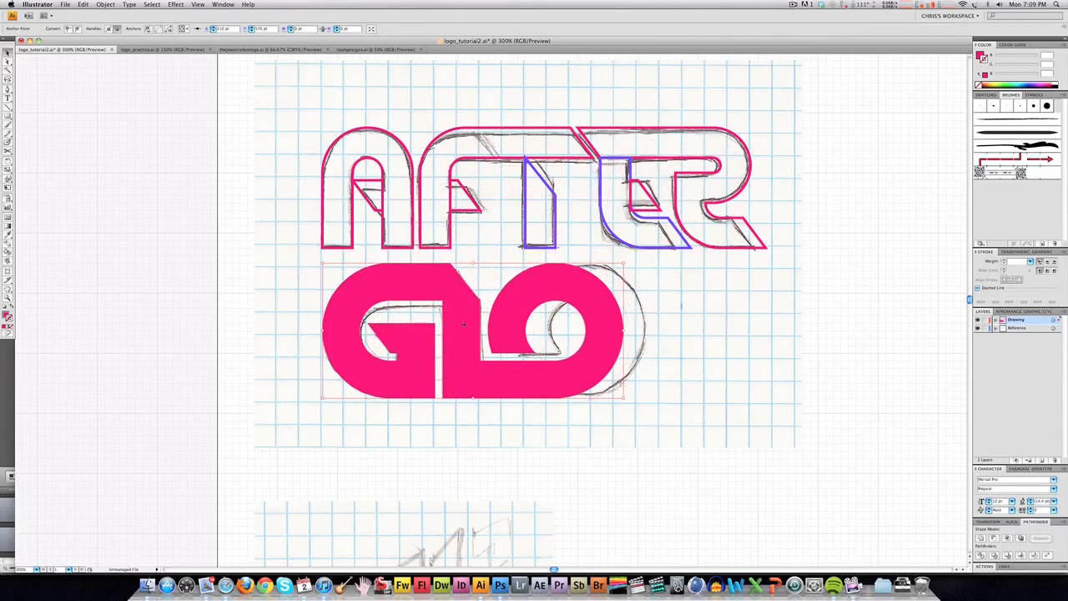
pyautogui.click(419, 311)
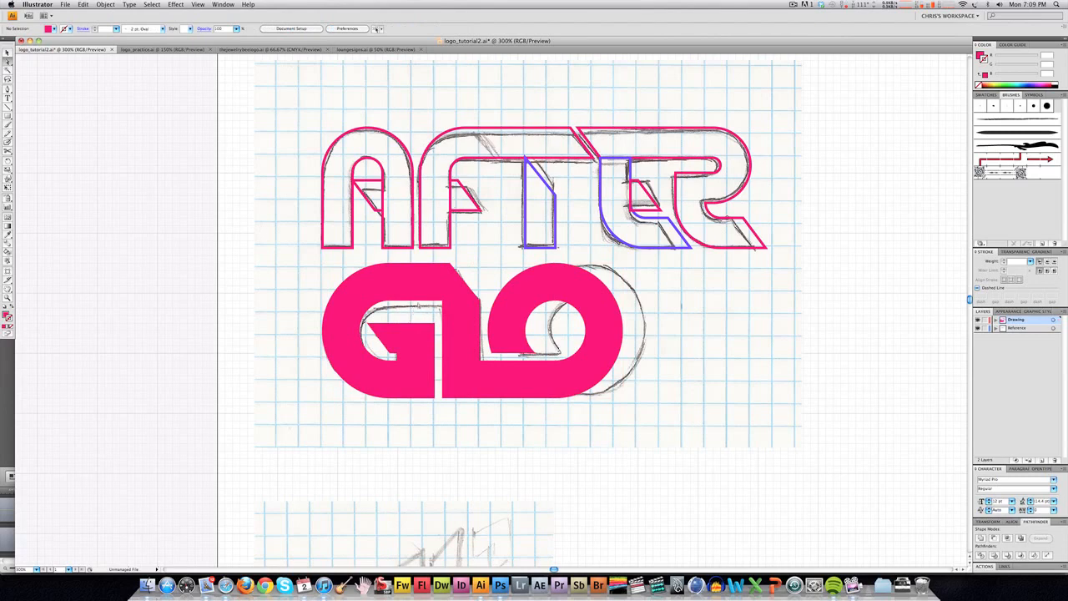
# Delete the redundant anchor points on the G's spur and the L's base with the Pen tool.
pyautogui.click(420, 287)
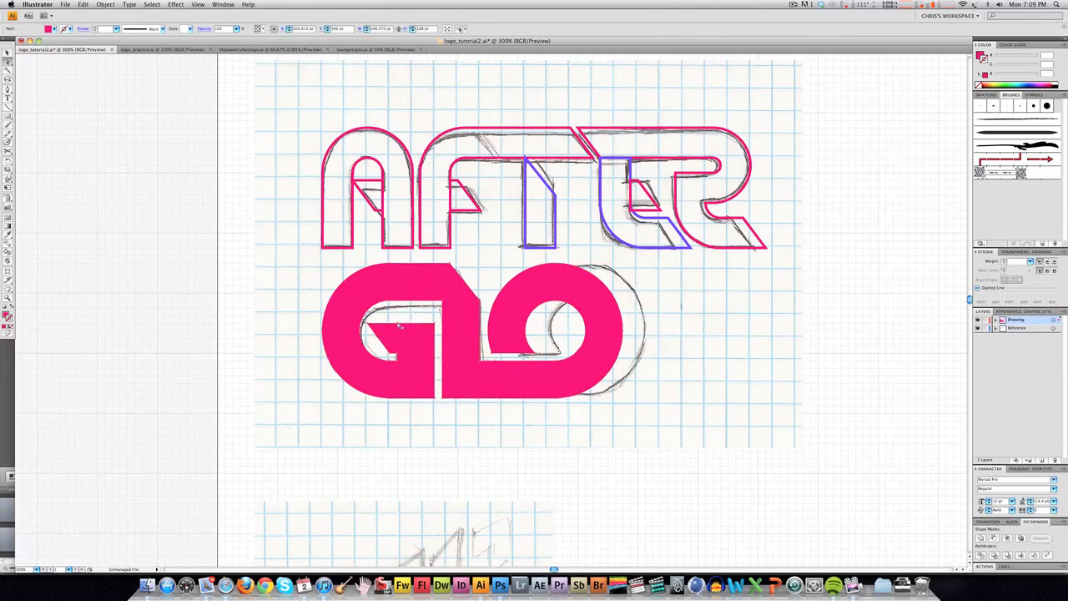
pyautogui.press('p')
pyautogui.click(397, 327)
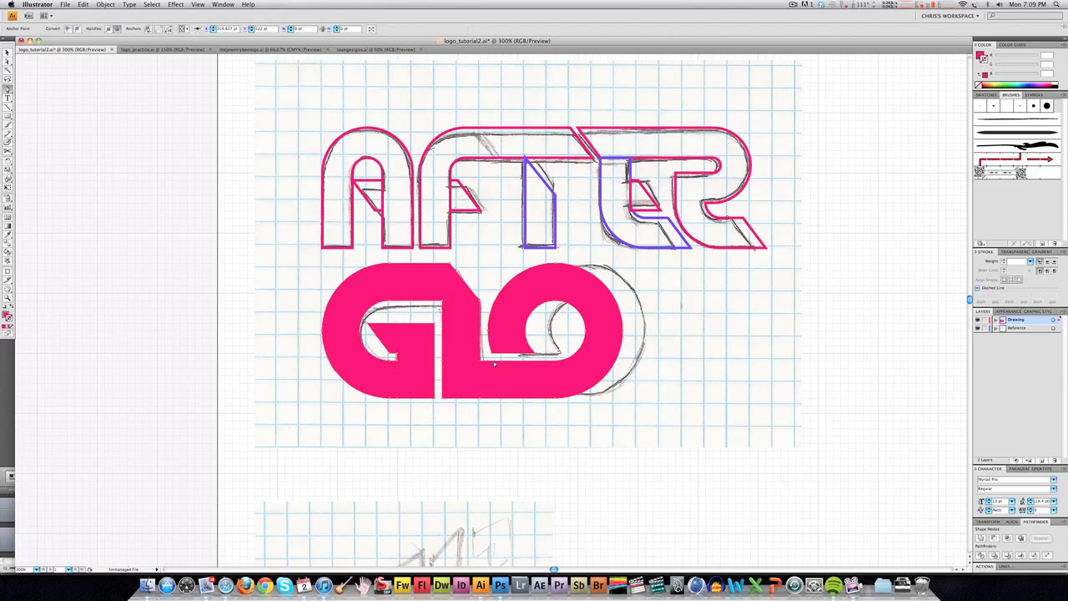
pyautogui.click(480, 399)
pyautogui.click(443, 363)
pyautogui.keyDown('super'); pyautogui.click(429, 420); pyautogui.keyUp('super')
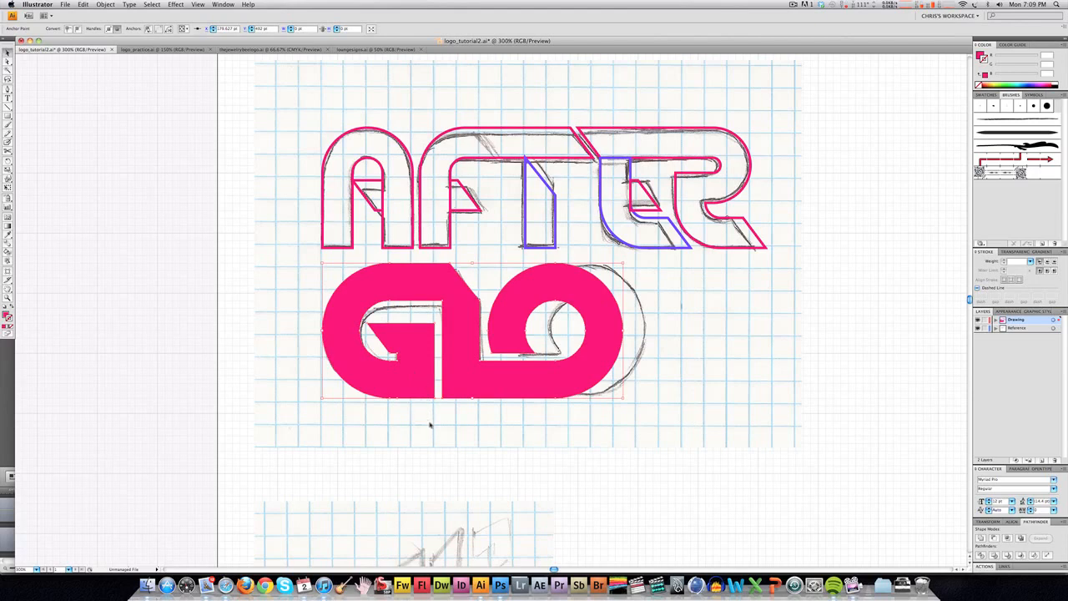
pyautogui.press('v')
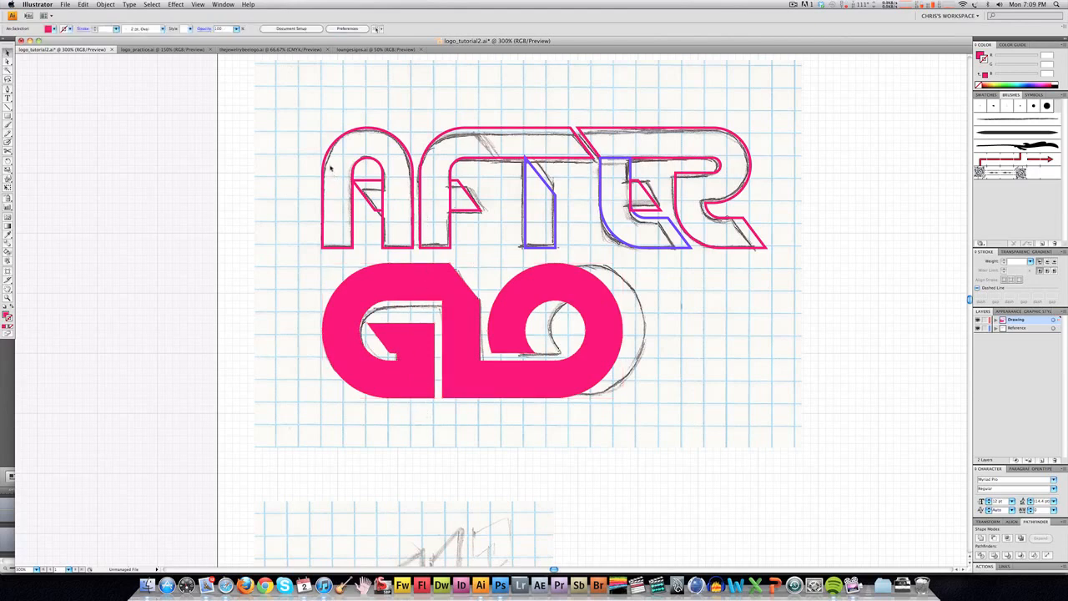
# Match the purple T stem and E to the pink outlines, and swap stroke and fill on all the AFTER shapes.
pyautogui.click(557, 222)
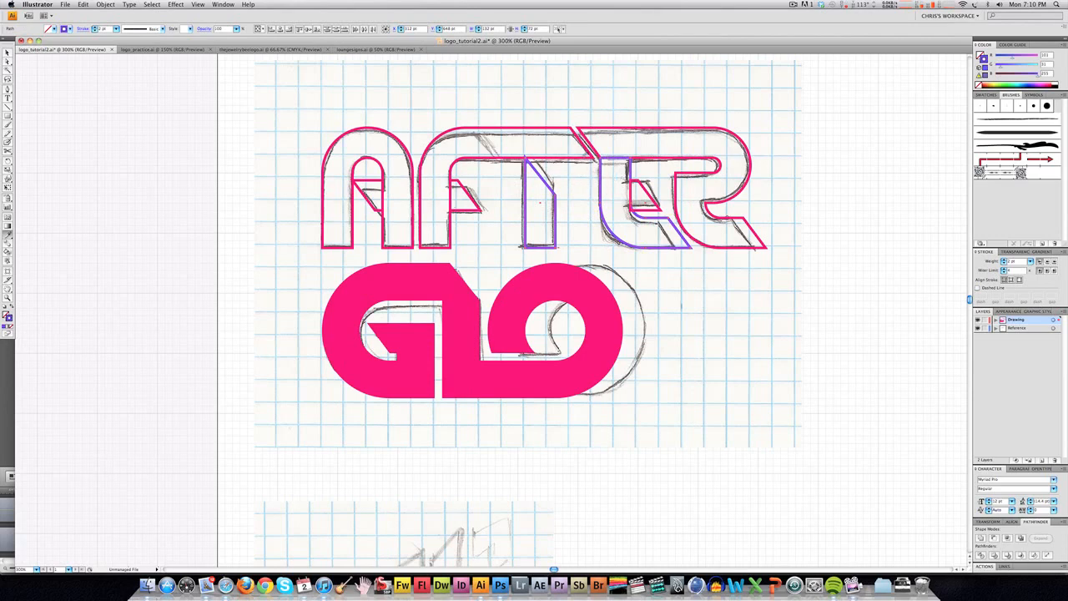
pyautogui.click(584, 157)
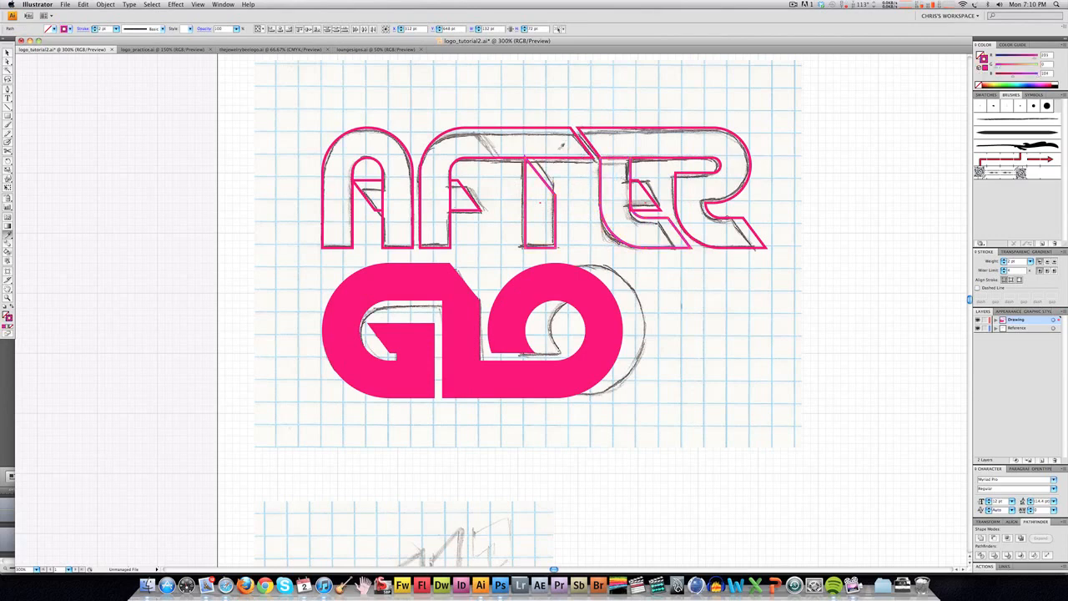
pyautogui.click(8, 53)
pyautogui.moveTo(309, 87); pyautogui.dragTo(795, 212)
pyautogui.hotkey('shift', 'x')
pyautogui.click(794, 212)
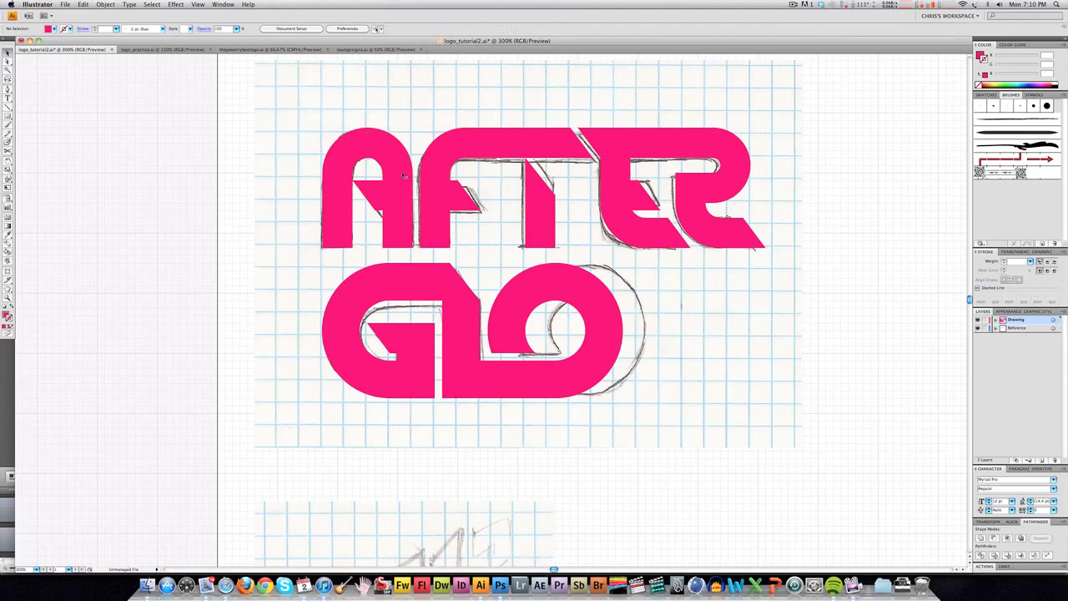
# Move the T's stem toward the F by about its own width.
pyautogui.click(531, 189)
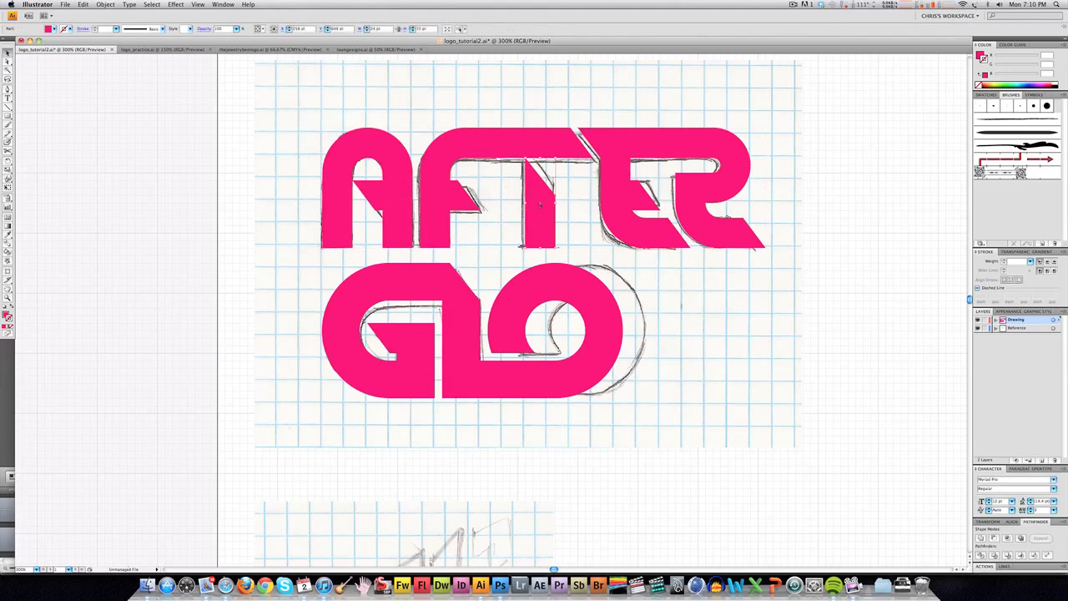
pyautogui.moveTo(537, 218); pyautogui.dragTo(512, 221)
pyautogui.click(559, 172)
# Shorten the shared F and T crossbar by about one stem width, keeping its slanted end.
pyautogui.click(553, 144)
pyautogui.press('a')
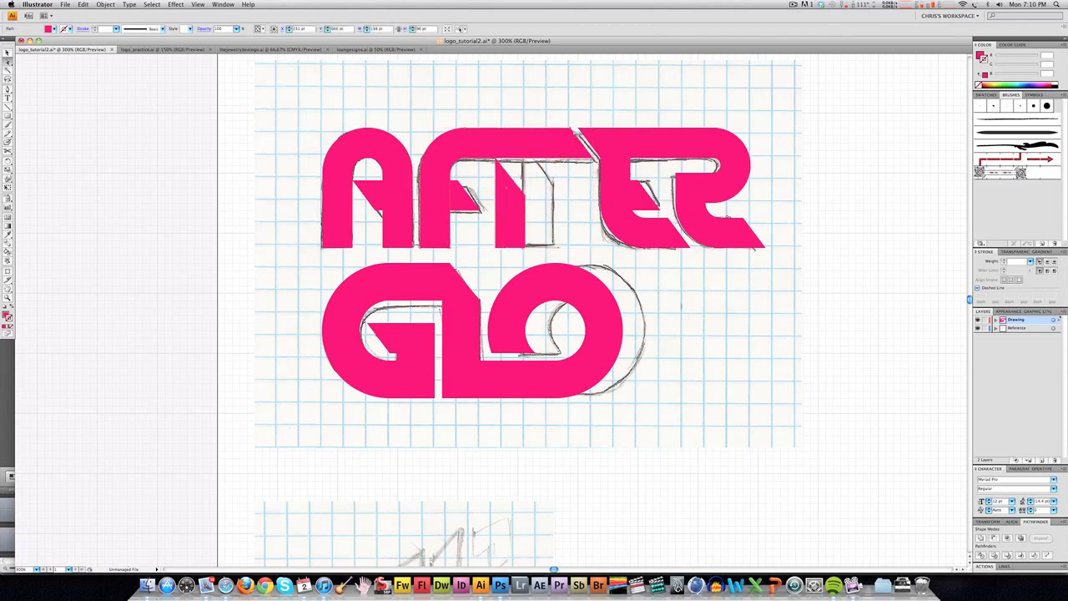
pyautogui.click(574, 131)
pyautogui.click(592, 157)
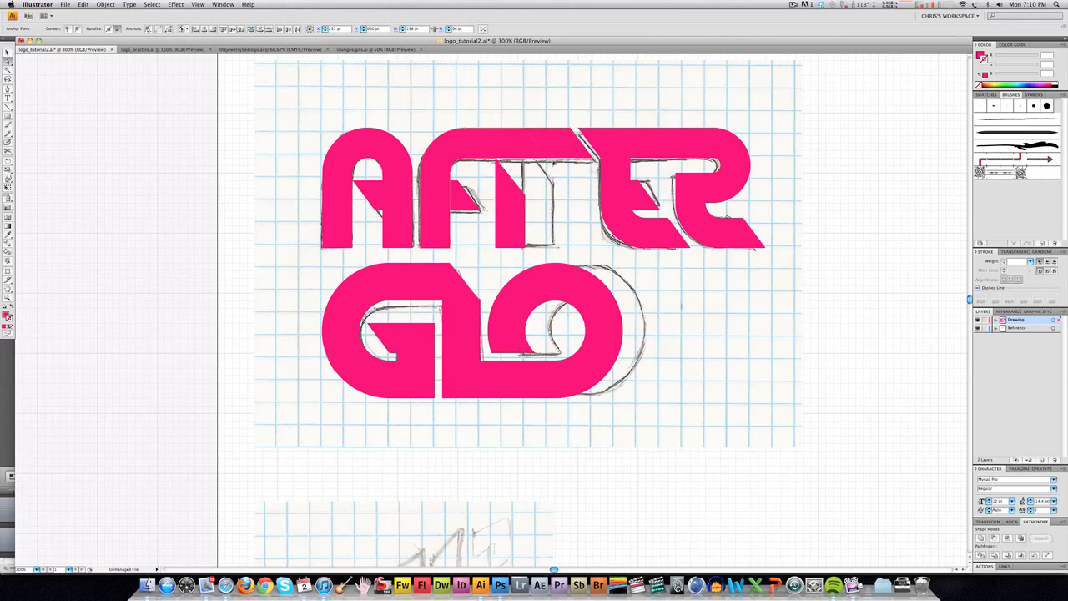
pyautogui.press('Delete')
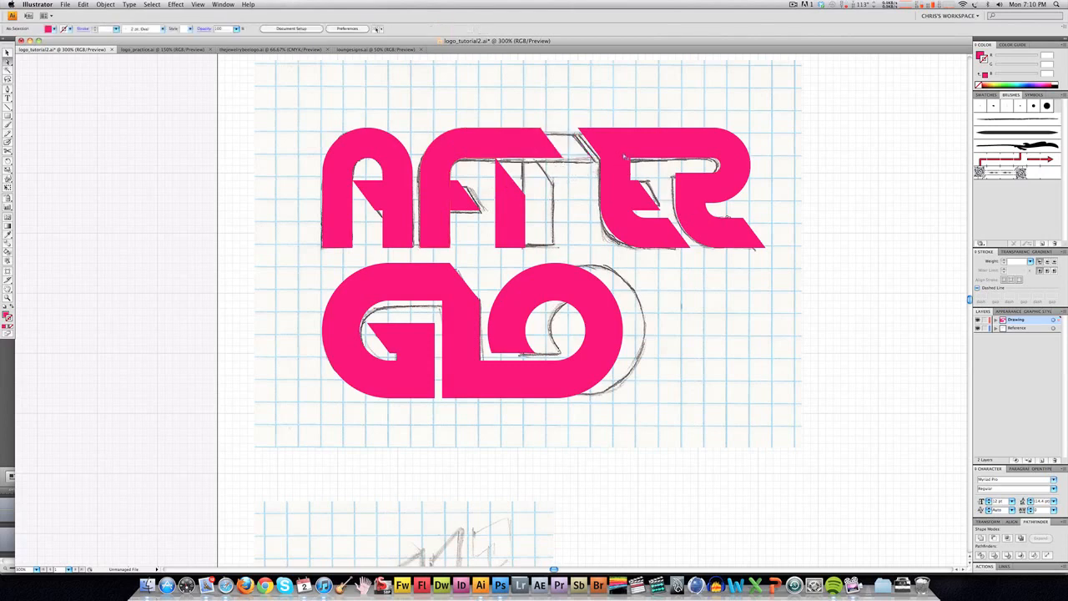
# Move all the E and R pieces toward the T by about one stem width, restoring the narrow slanted gap.
pyautogui.press('v')
pyautogui.moveTo(589, 104); pyautogui.dragTo(671, 222)
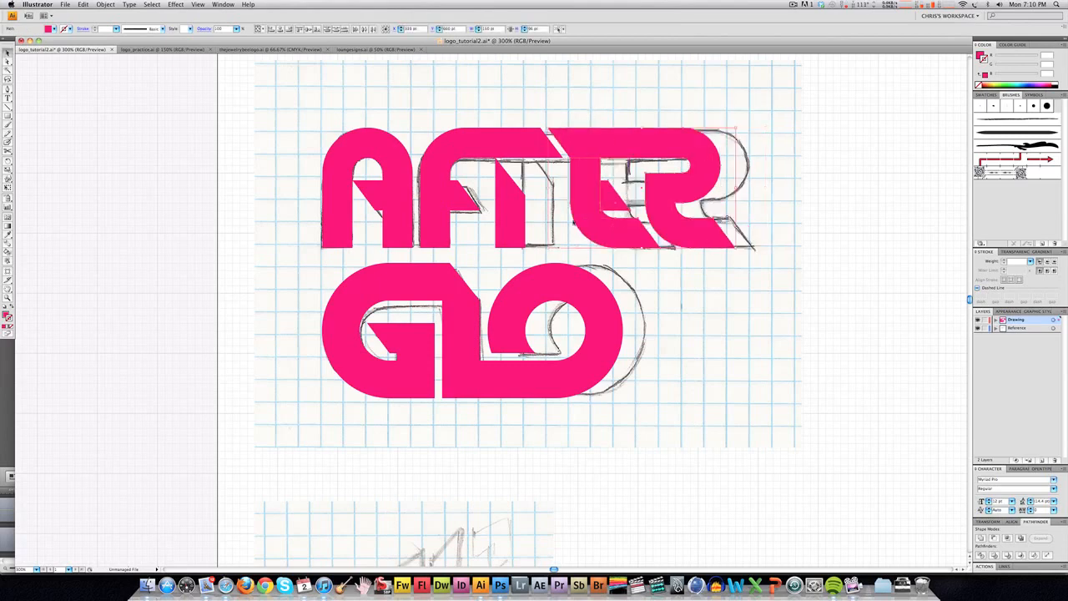
pyautogui.click(558, 232)
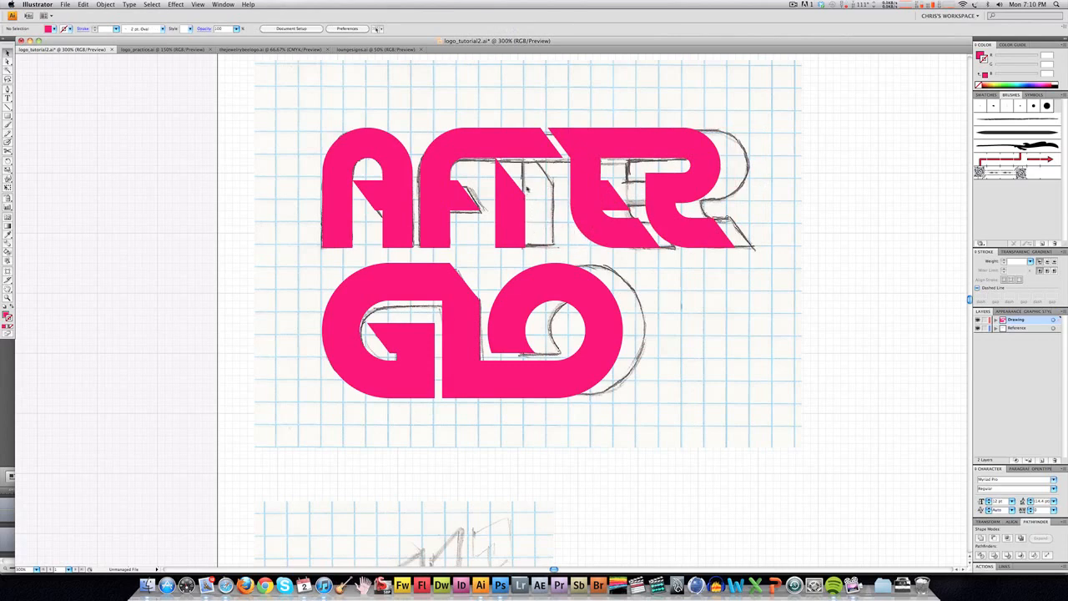
# Unite the overlapping pieces of the word AFTER into solid shapes.
pyautogui.moveTo(317, 90); pyautogui.dragTo(790, 234)
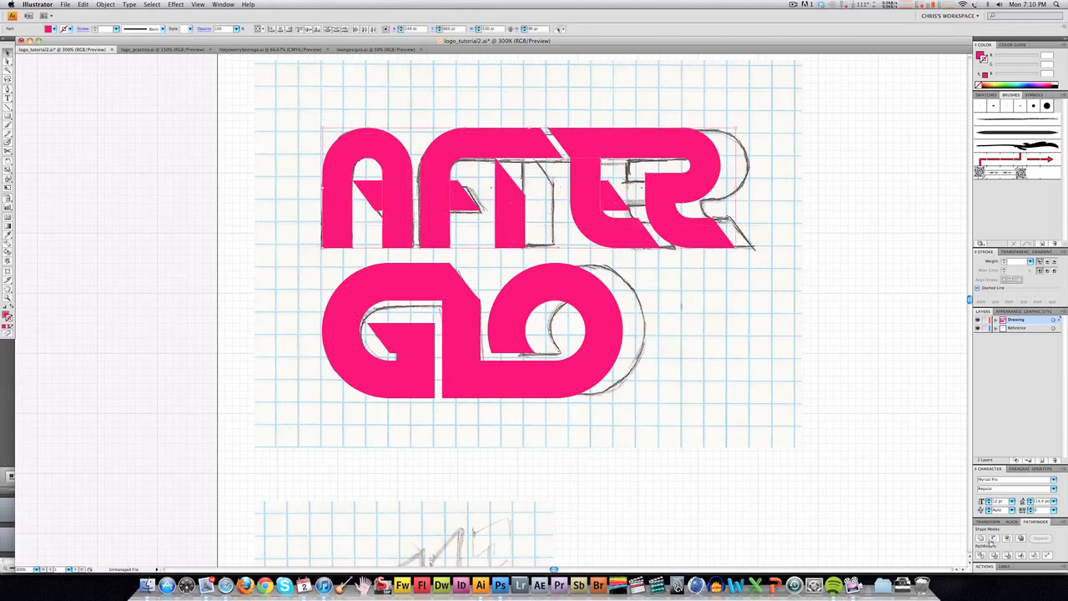
pyautogui.click(982, 540)
pyautogui.click(665, 269)
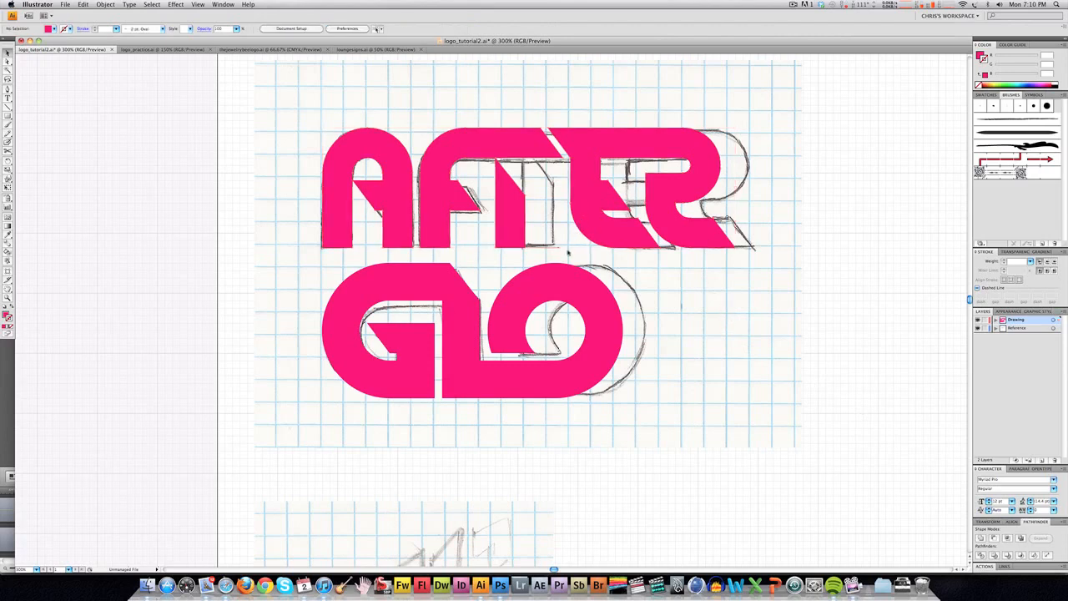
# Trace the inner side and slanted bottom of the A's left leg on the monogram sketch as an unfilled pink Pen path.
pyautogui.press('super+minus')
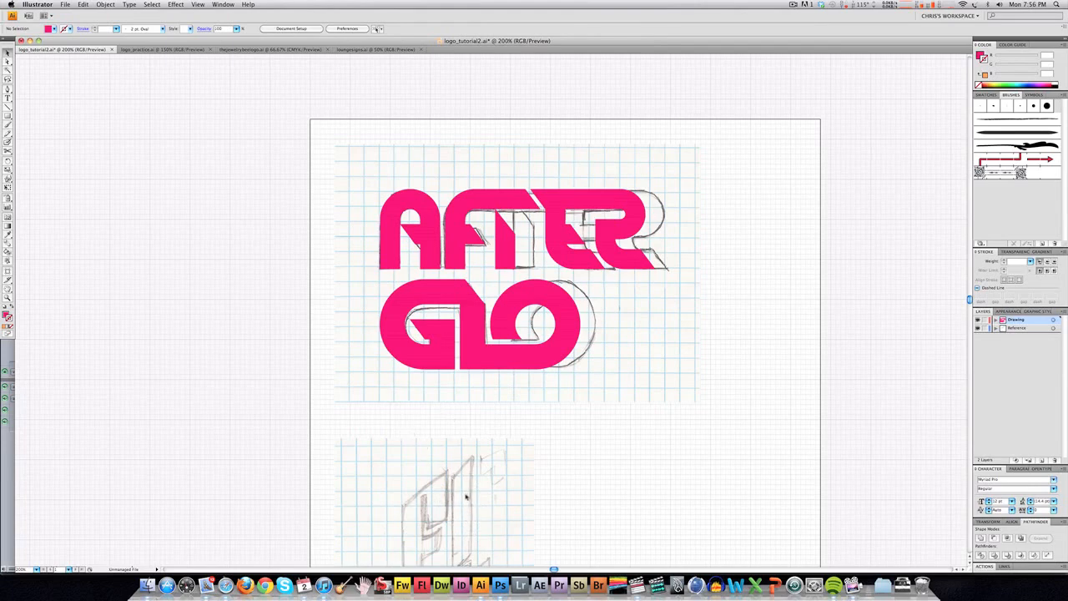
pyautogui.scroll(-5, 462, 516)
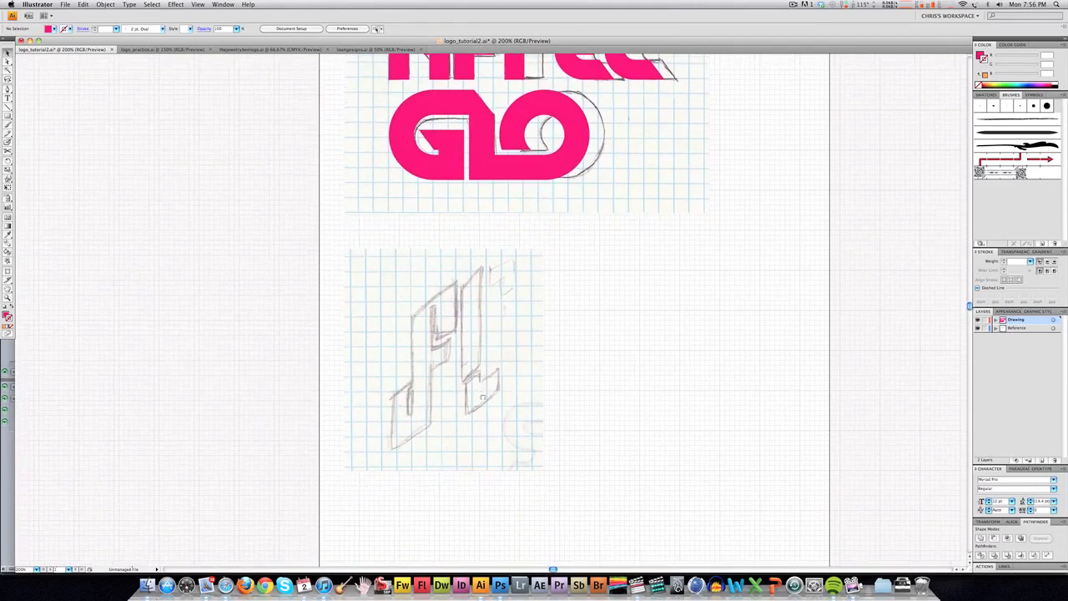
pyautogui.scroll(-3, 482, 398)
pyautogui.hscroll(-3, 483, 397)
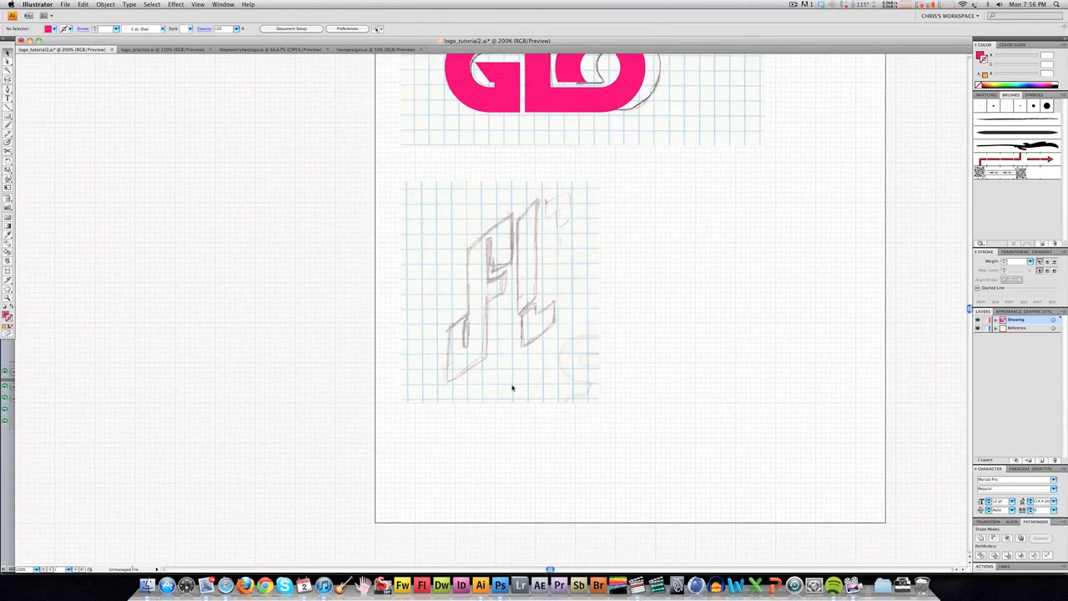
pyautogui.press('super+equal')
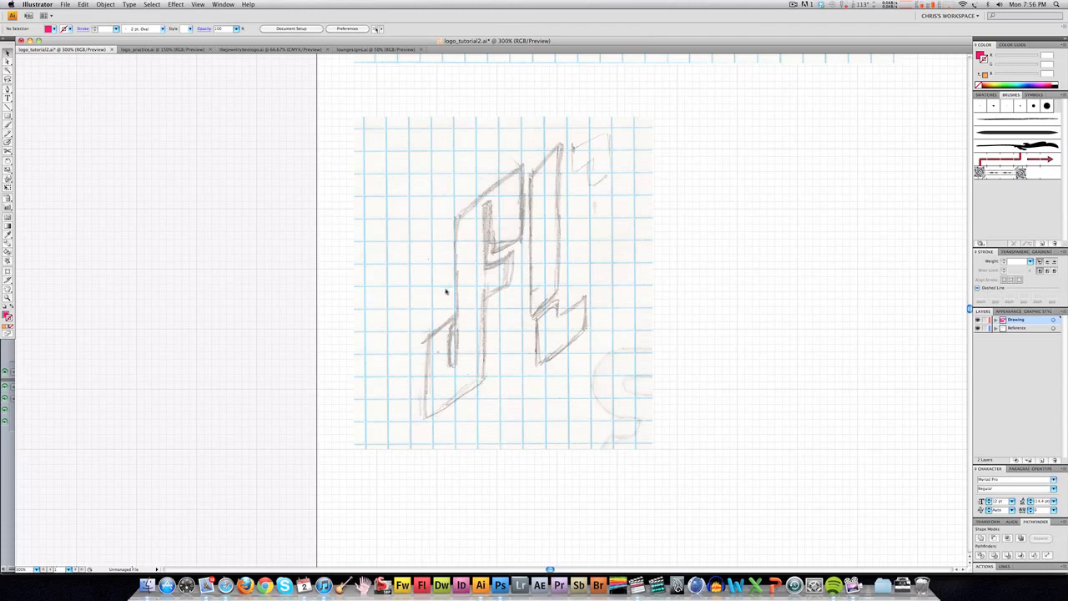
pyautogui.press('p')
pyautogui.click(457, 274)
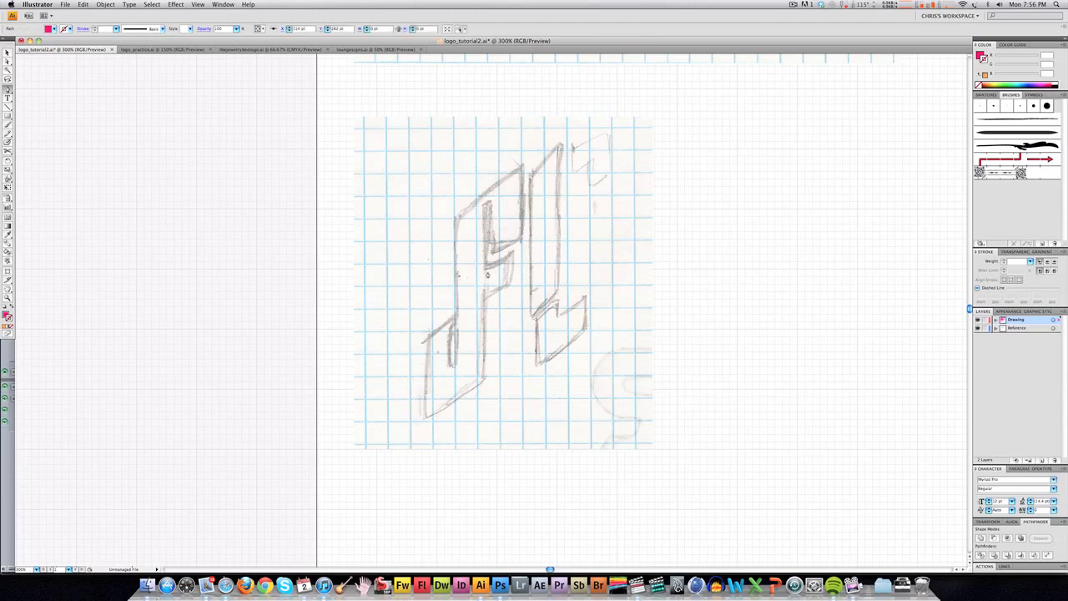
pyautogui.click(489, 275)
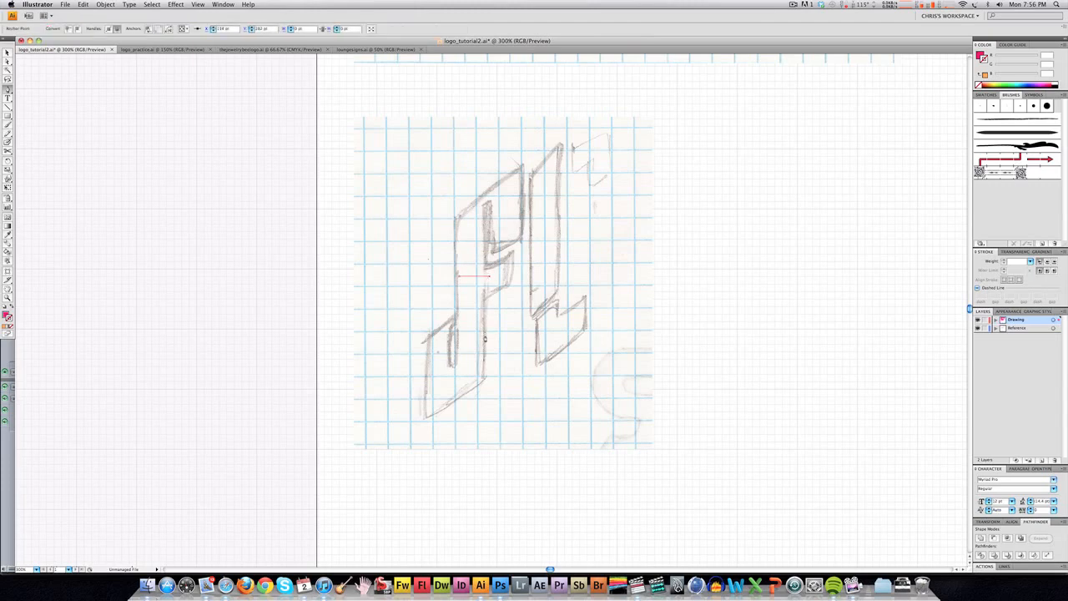
pyautogui.click(488, 373)
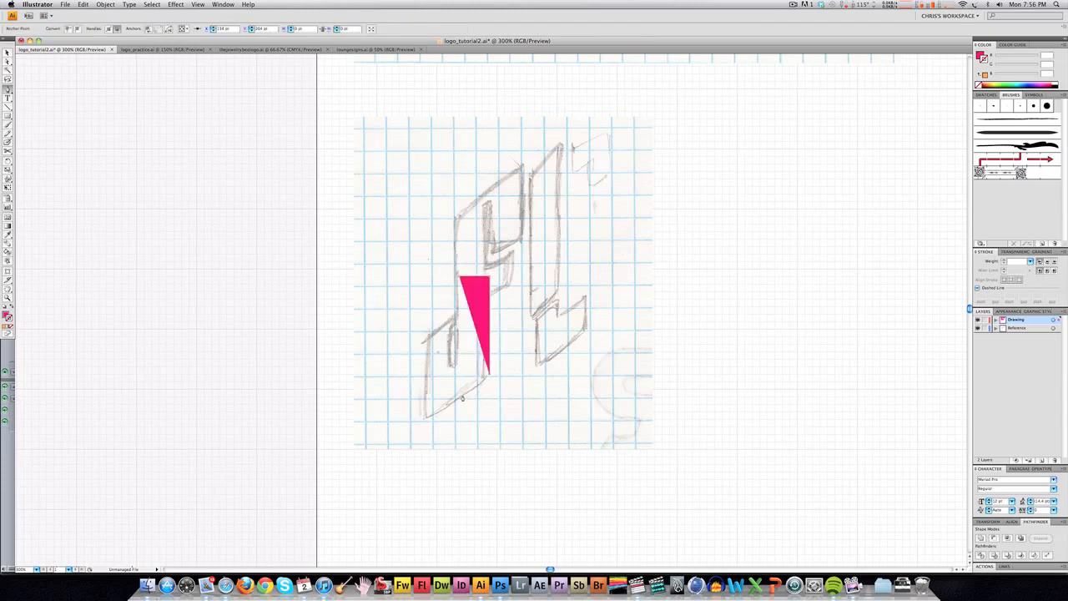
pyautogui.click(436, 426)
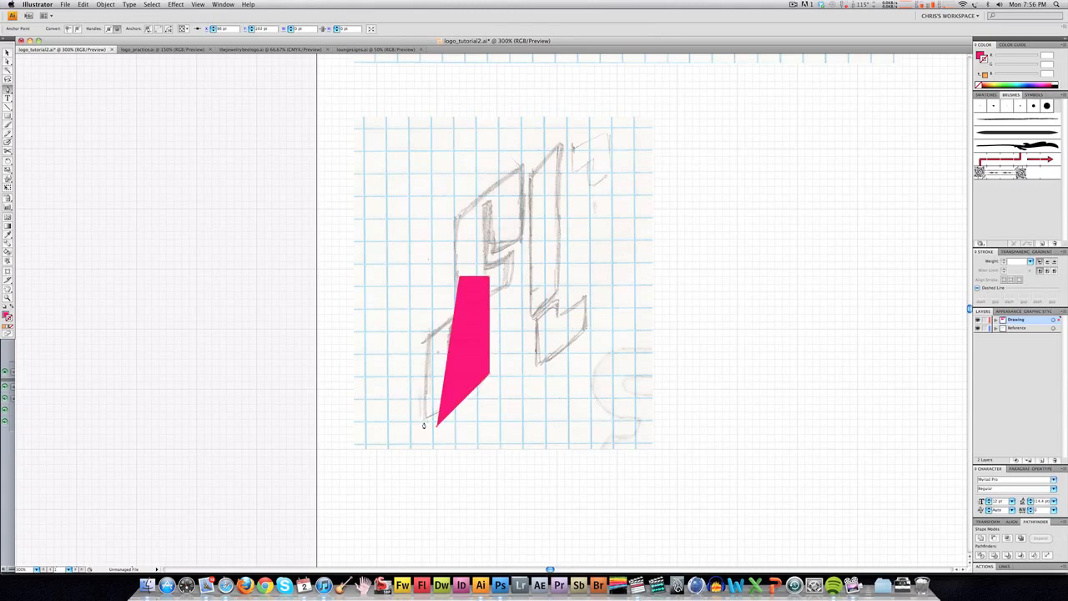
pyautogui.hotkey('shift', 'x')
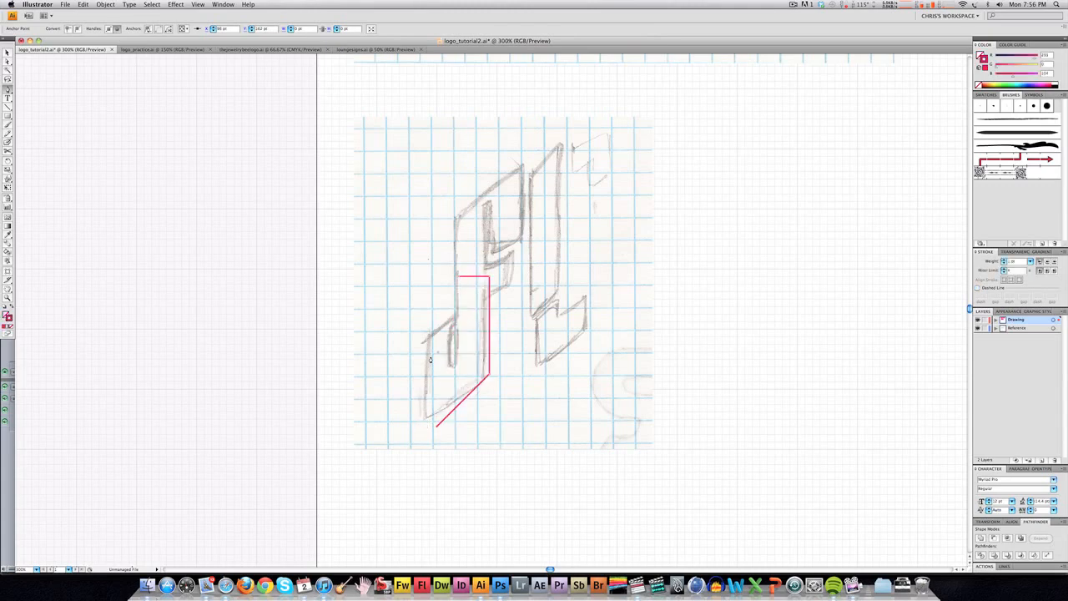
# Continue the leg's path up around the slanted, hooked foot and close it at the starting point.
pyautogui.click(432, 335)
pyautogui.click(453, 317)
pyautogui.click(451, 409)
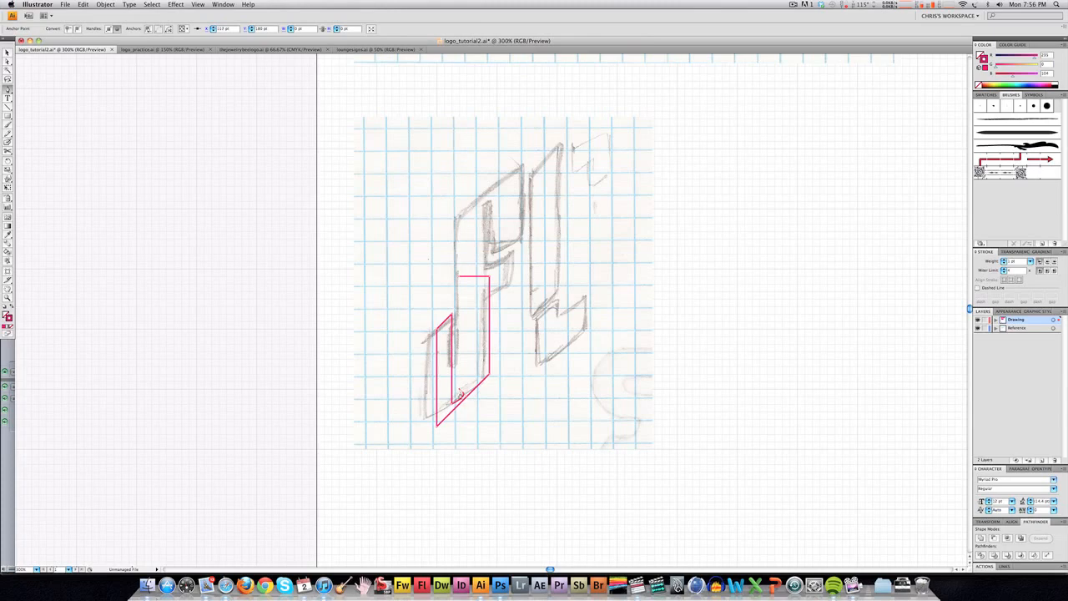
pyautogui.click(459, 278)
pyautogui.press('v')
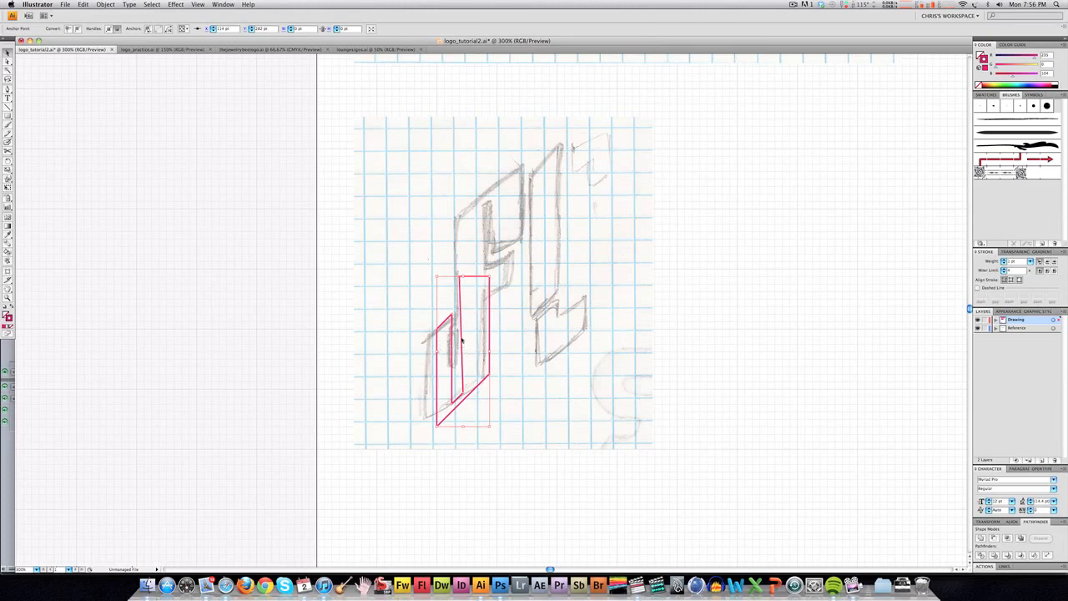
# Move the traced leg shape off the sketch onto the empty grid beside it.
pyautogui.moveTo(463, 341); pyautogui.dragTo(703, 316)
pyautogui.click(699, 424)
pyautogui.press('a')
pyautogui.press('super+=')
pyautogui.moveTo(740, 298); pyautogui.dragTo(497, 271)
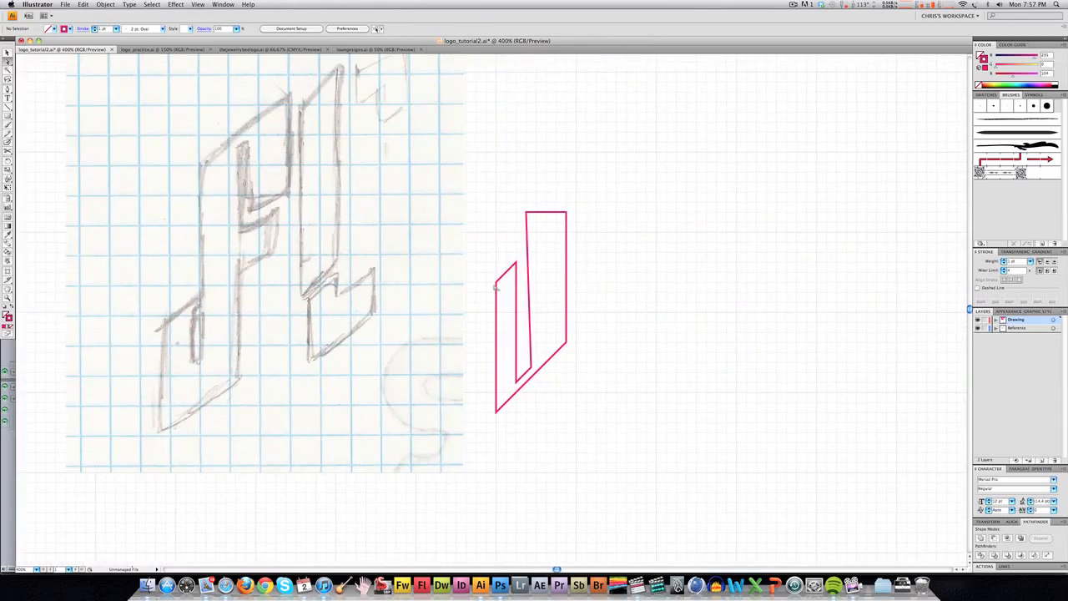
# Widen the leg's foot outward by shifting its two outer corners along the diagonals, keeping the outer edge vertical.
pyautogui.click(499, 285)
pyautogui.moveTo(497, 285); pyautogui.dragTo(487, 293)
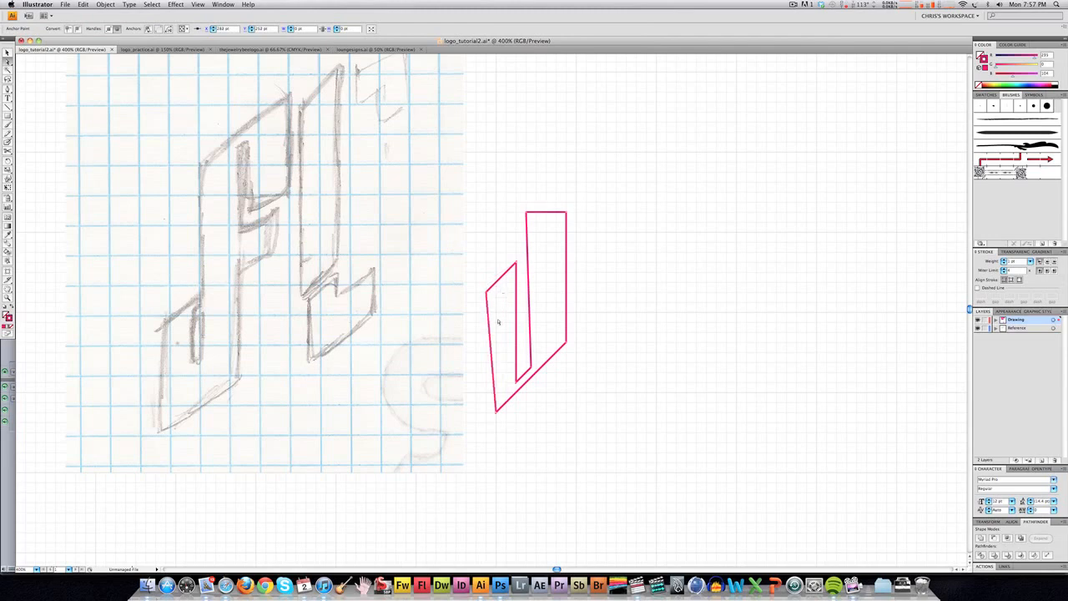
pyautogui.moveTo(497, 411); pyautogui.dragTo(485, 422)
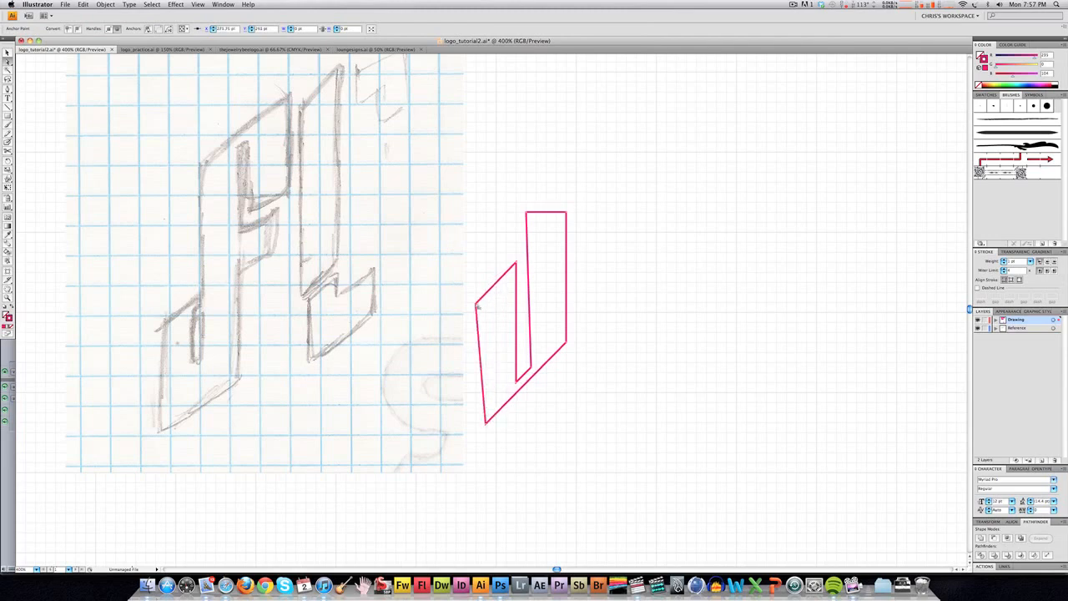
pyautogui.click(487, 429)
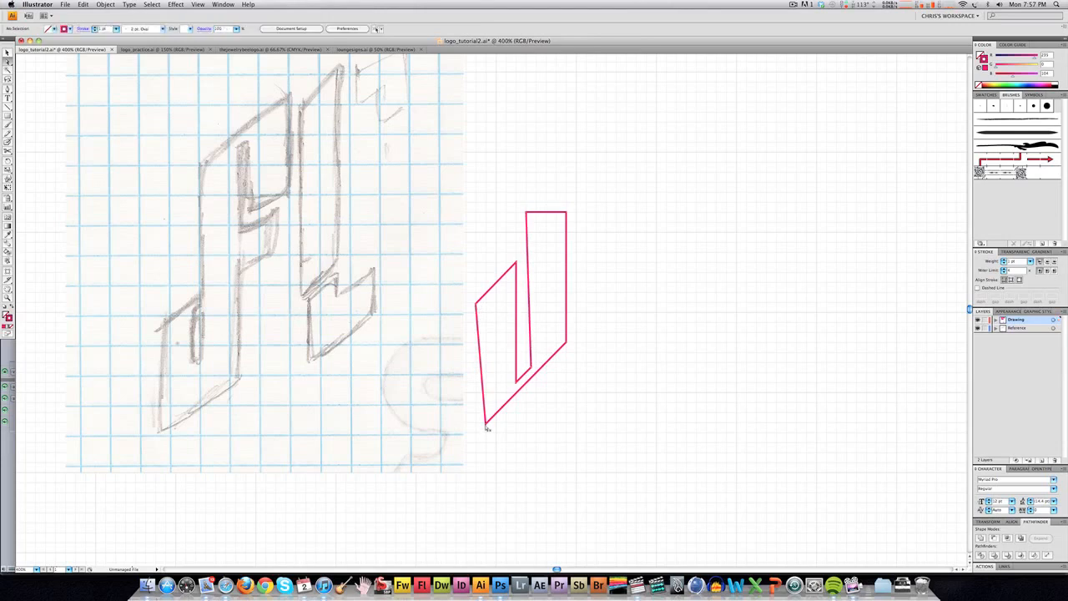
pyautogui.moveTo(478, 431); pyautogui.dragTo(476, 432)
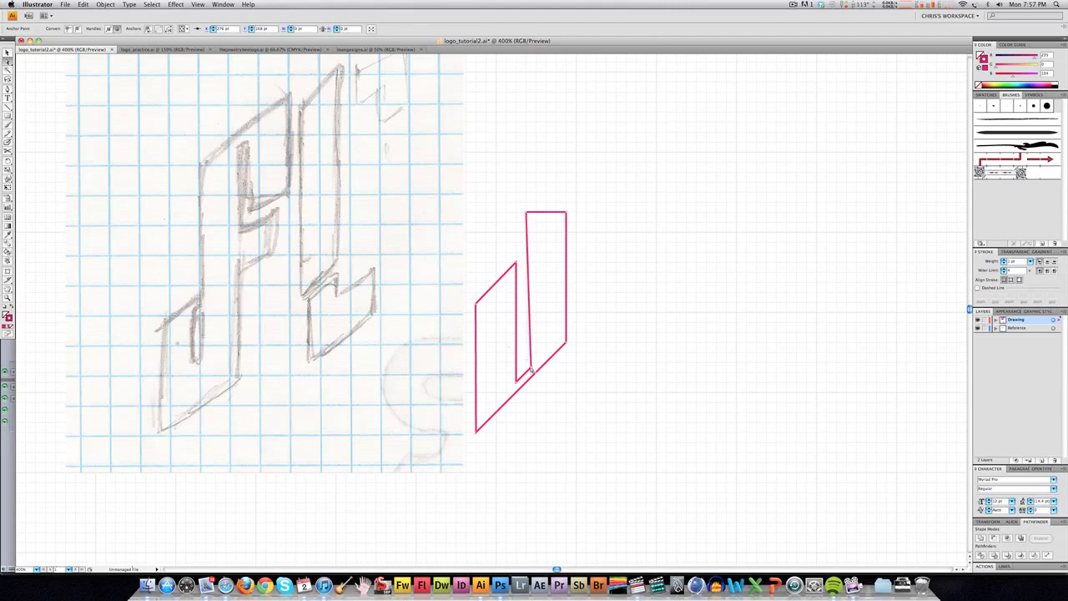
# Make the stem's inner edge vertical by shifting its lower corner, and raise the stem's top edge by one grid square.
pyautogui.moveTo(532, 370); pyautogui.dragTo(526, 368)
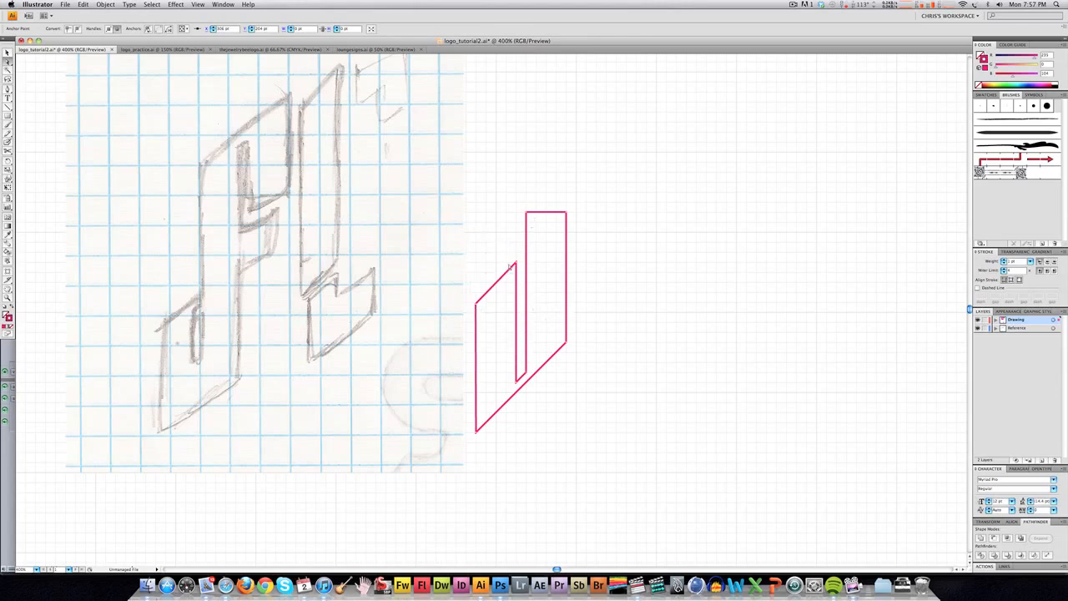
pyautogui.click(554, 213)
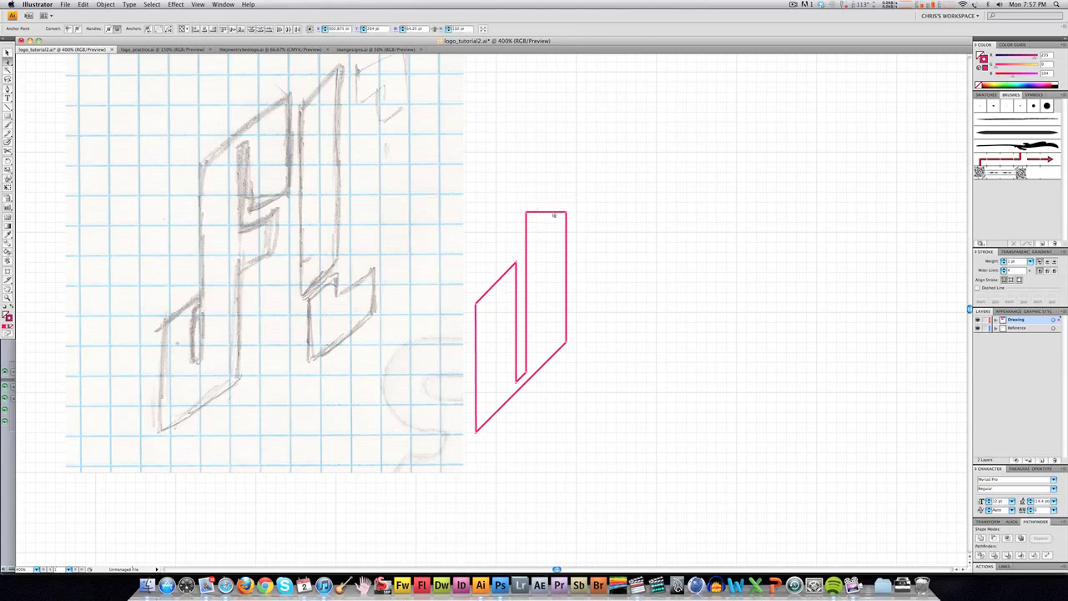
pyautogui.moveTo(553, 215); pyautogui.dragTo(551, 204)
# Lower the foot's slanted top edge by two grid squares.
pyautogui.click(480, 304)
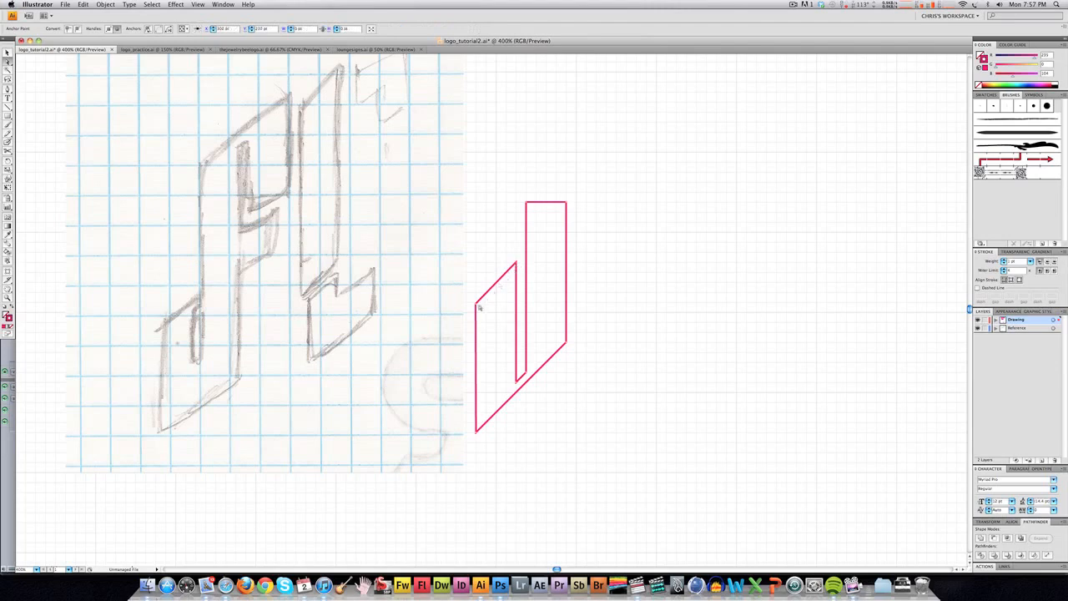
pyautogui.click(480, 304)
pyautogui.click(490, 289)
pyautogui.click(514, 272)
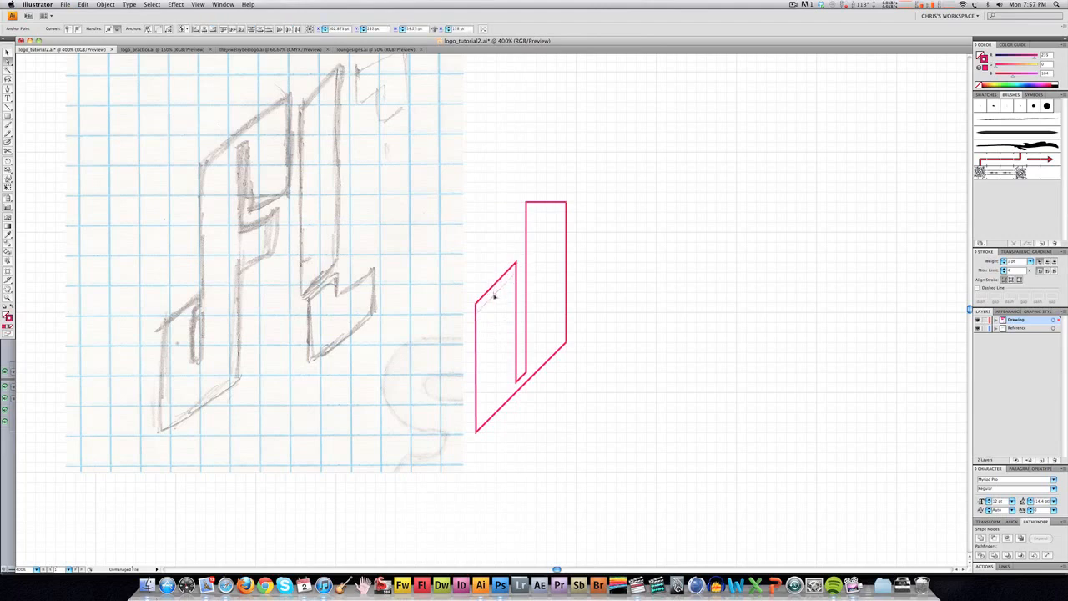
pyautogui.moveTo(495, 305); pyautogui.dragTo(495, 305)
pyautogui.click(487, 284)
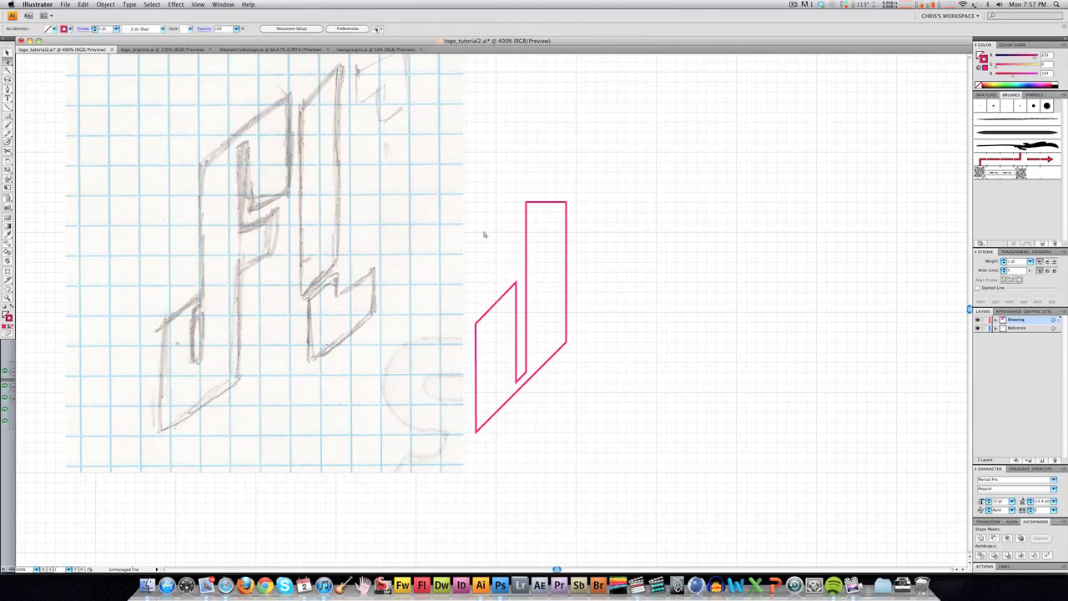
# Draw a narrow slanted bar with the Pen tool that bridges the foot's peak and the stem.
pyautogui.press('p')
pyautogui.click(504, 308)
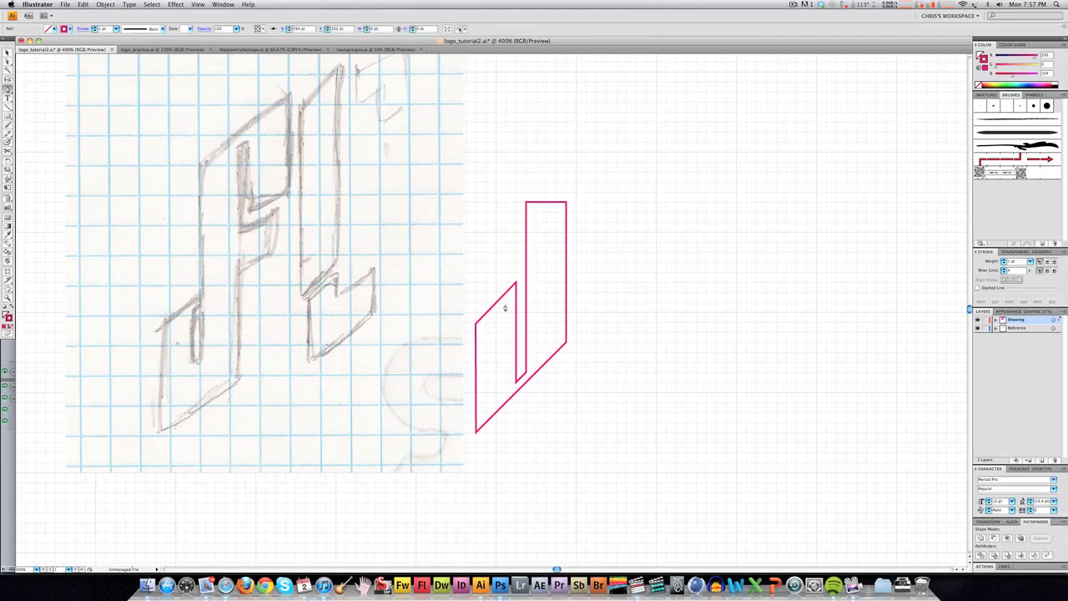
pyautogui.click(506, 293)
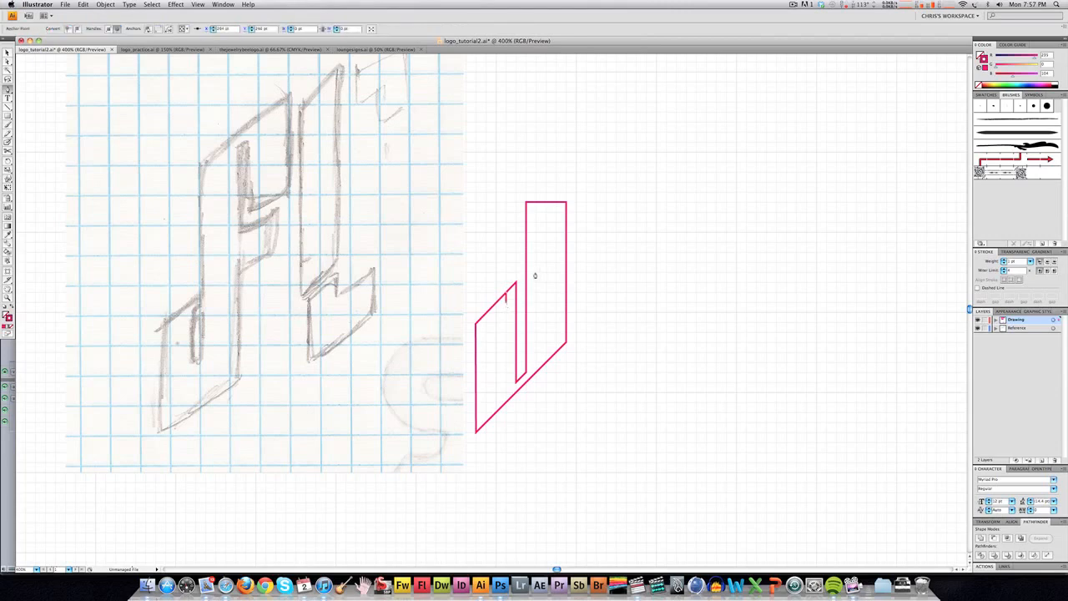
pyautogui.click(536, 276)
pyautogui.click(506, 293)
pyautogui.press('v')
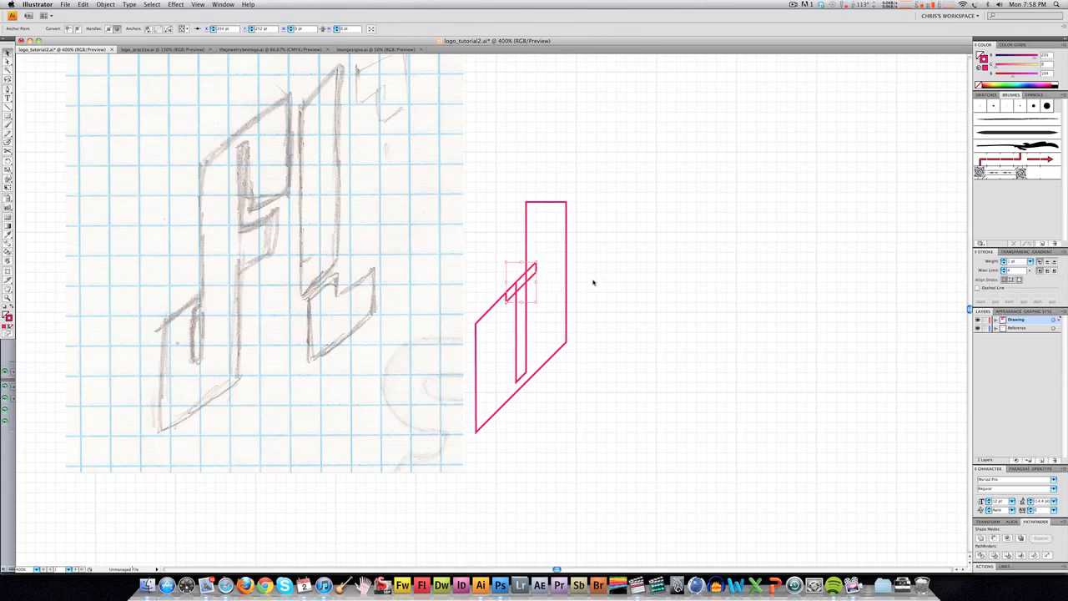
# Copy the leg and its slanted bar, paste them in front, and rotate the copy 180 degrees.
pyautogui.click(594, 282)
pyautogui.moveTo(606, 185); pyautogui.dragTo(508, 386)
pyautogui.press('super+c')
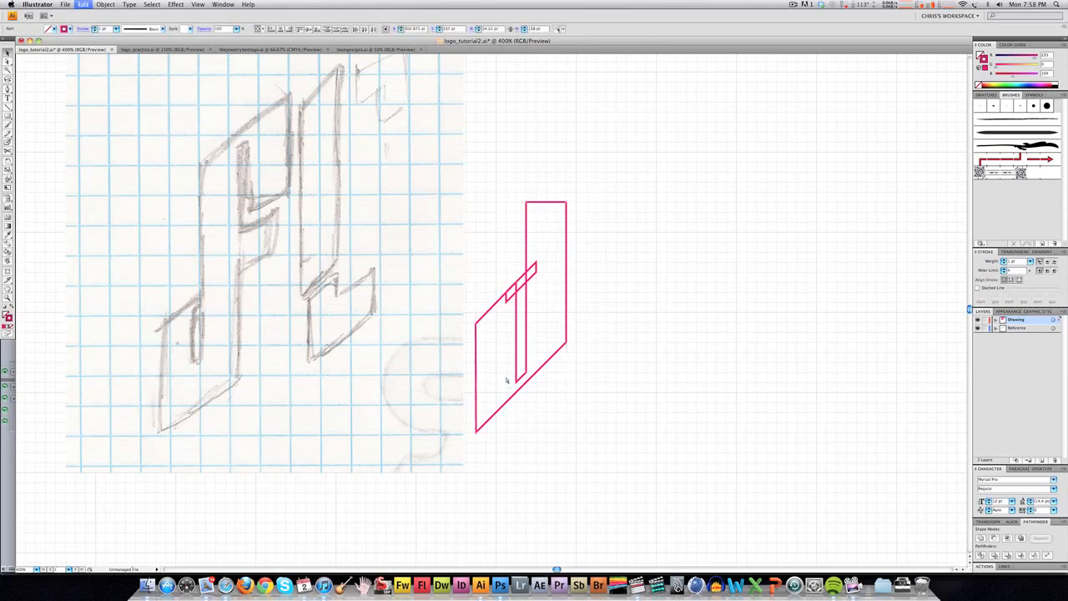
pyautogui.press('super+f')
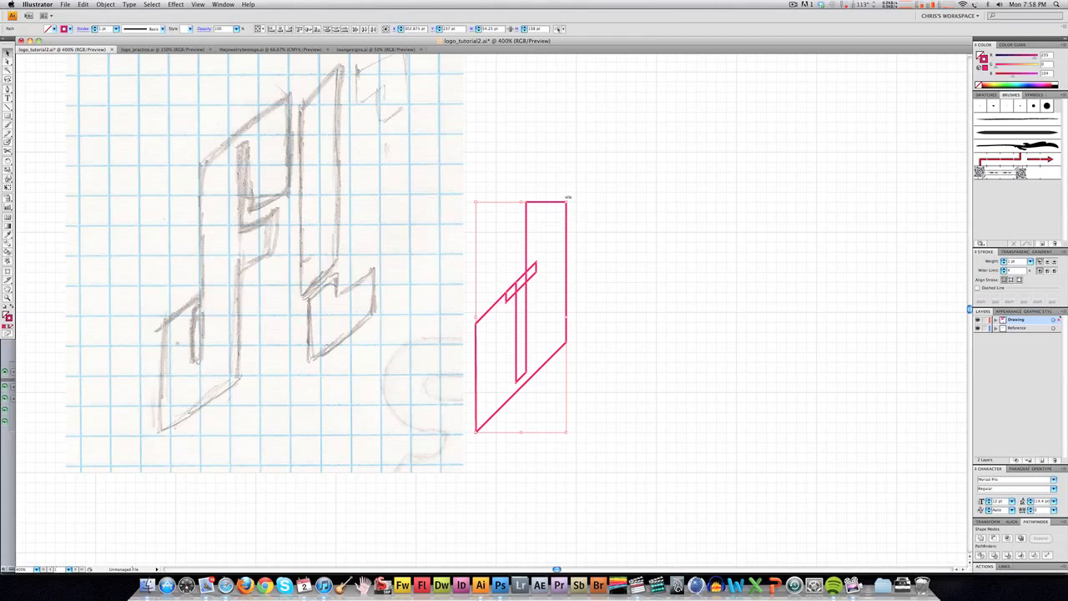
pyautogui.click(572, 202)
pyautogui.click(566, 213)
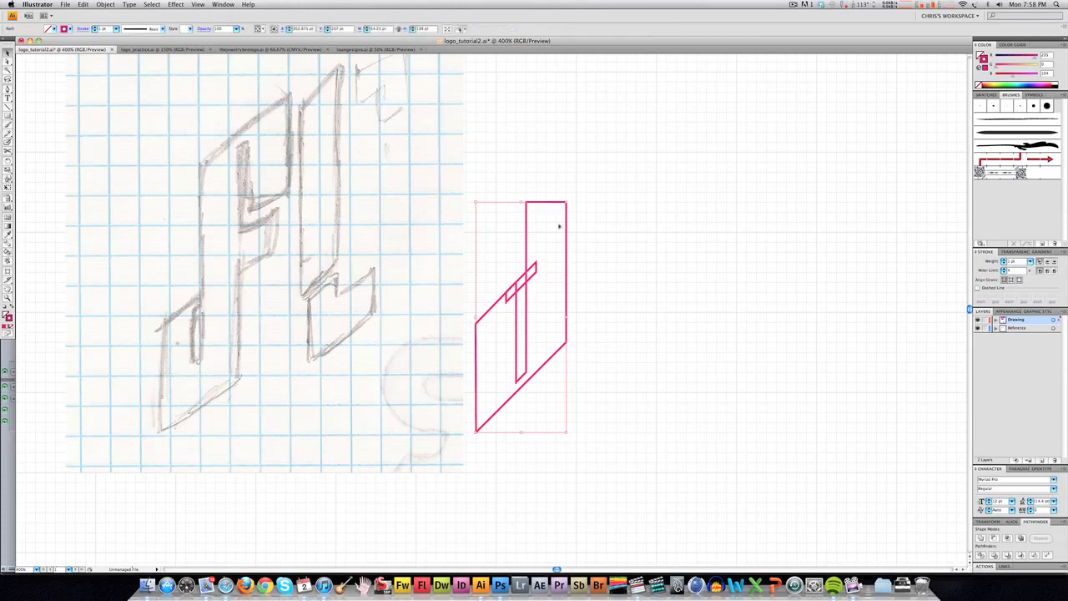
pyautogui.keyDown('shift'); pyautogui.click(535, 267); pyautogui.keyUp('shift')
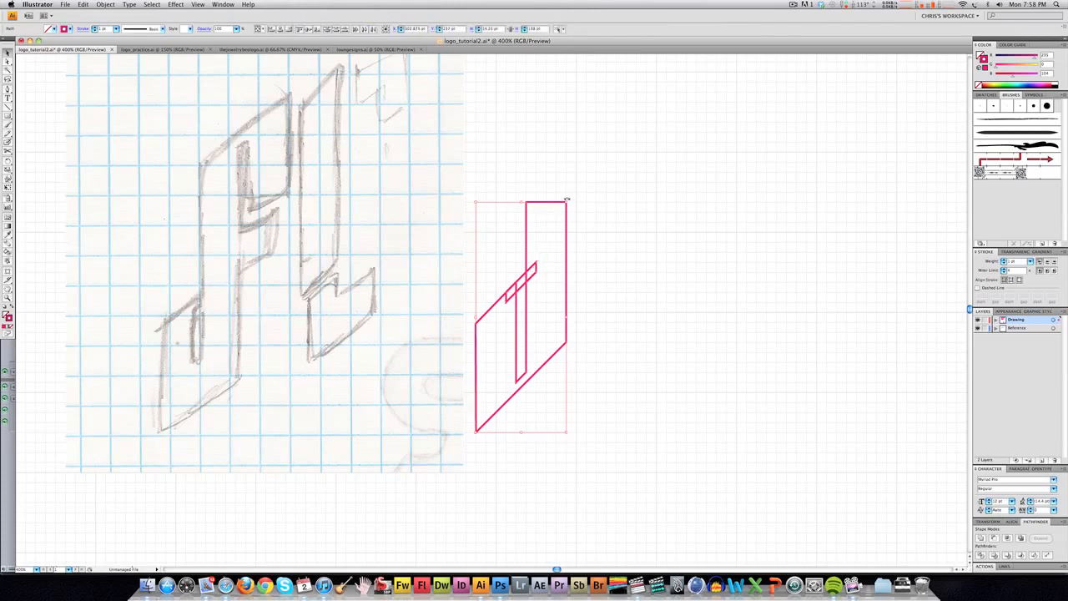
pyautogui.moveTo(571, 200); pyautogui.dragTo(491, 338)
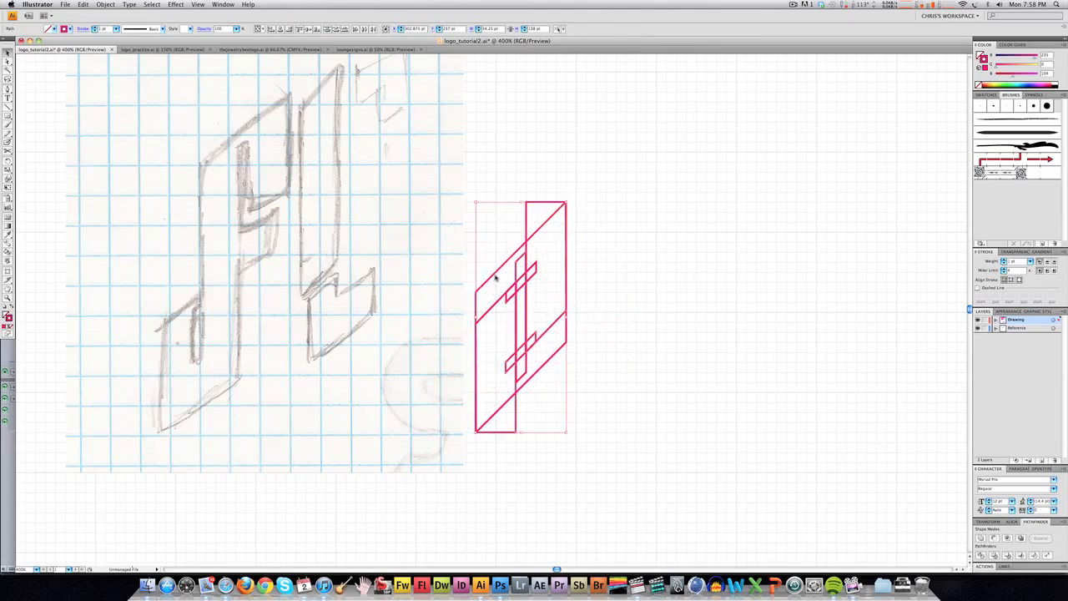
# Move the rotated copy up and across so its stem lines up above the original stem.
pyautogui.click(494, 276)
pyautogui.moveTo(502, 266); pyautogui.dragTo(556, 124)
pyautogui.press('super+z')
pyautogui.keyDown('shift'); pyautogui.click(522, 349); pyautogui.keyUp('shift')
pyautogui.moveTo(521, 351); pyautogui.dragTo(563, 172)
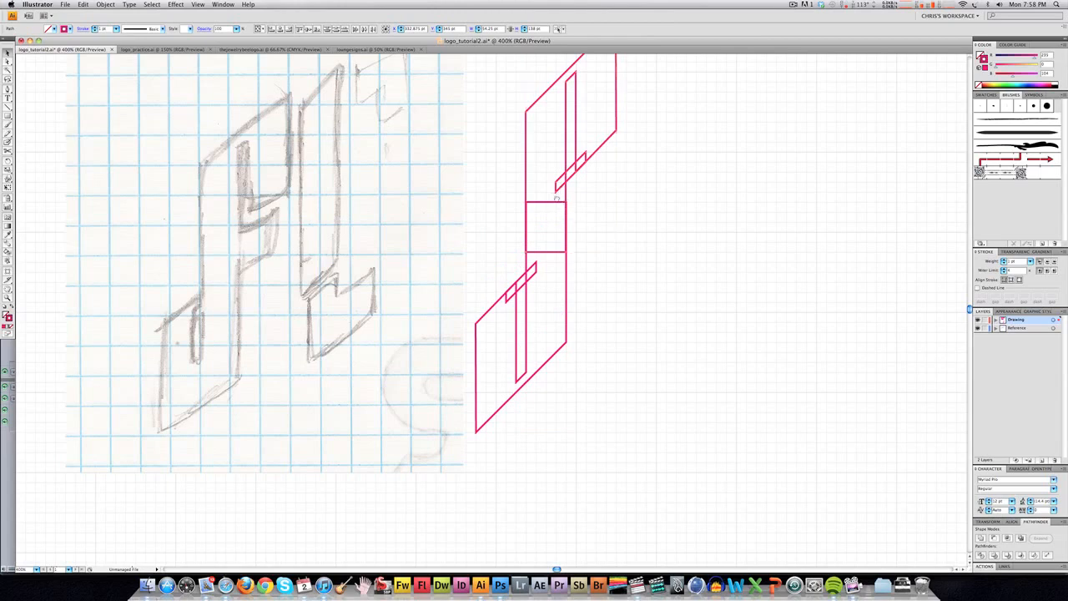
# Adjust the rotated copy's height on the grid so the two stems overlap by about one stem width.
pyautogui.scroll(3, 565, 200)
pyautogui.moveTo(566, 272); pyautogui.dragTo(566, 242)
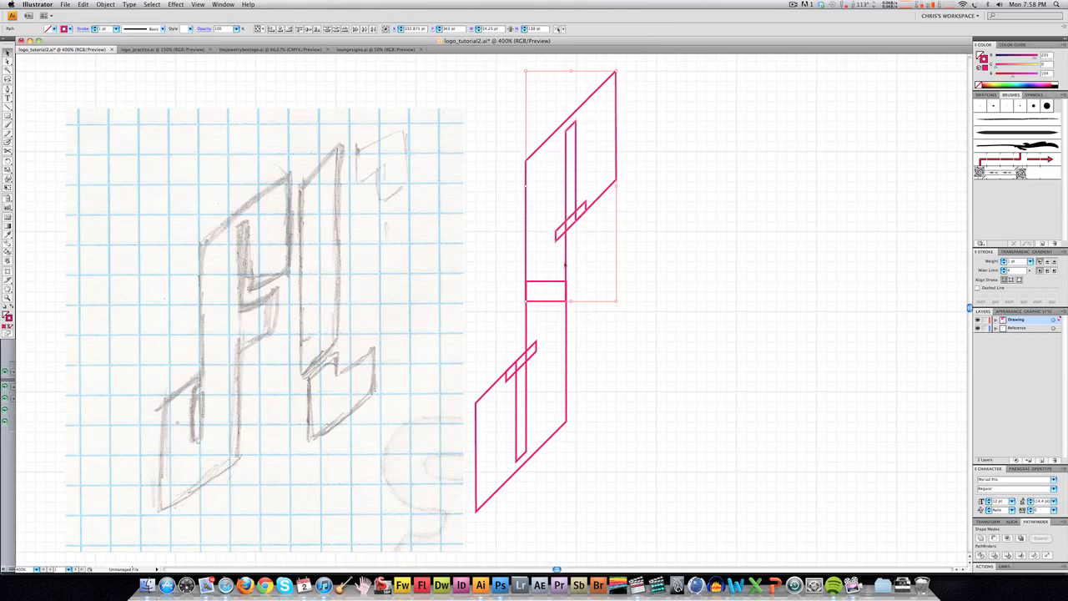
pyautogui.moveTo(567, 262); pyautogui.dragTo(567, 273)
pyautogui.click(591, 345)
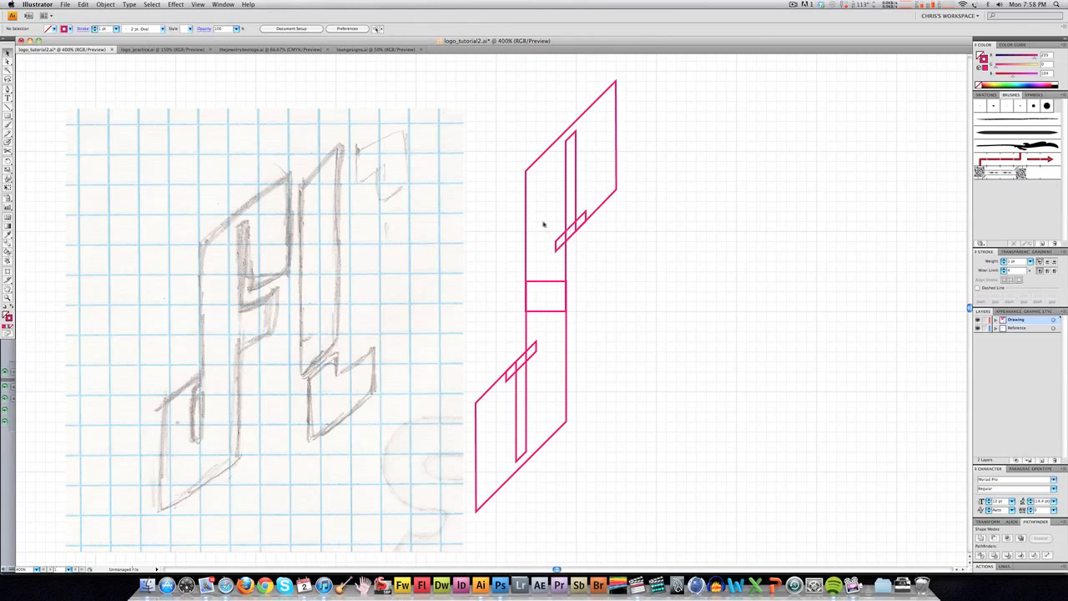
pyautogui.moveTo(512, 108); pyautogui.dragTo(572, 236)
pyautogui.click(640, 281)
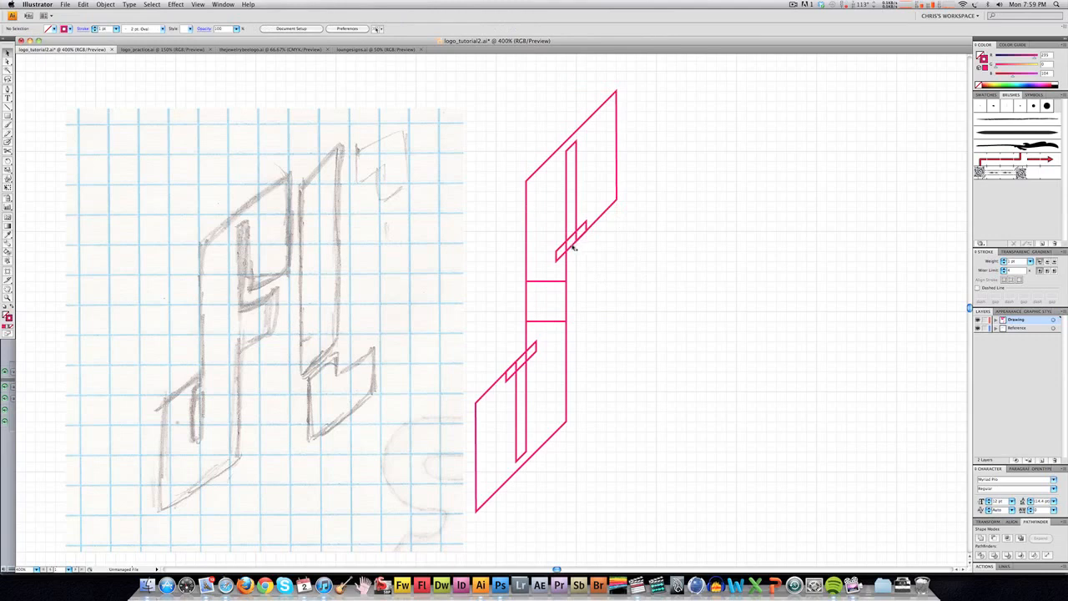
# Shift the upper slanted bar against the stem's edge and extend its free end to the upper shape's outer edge.
pyautogui.moveTo(570, 241); pyautogui.dragTo(578, 252)
pyautogui.click(600, 242)
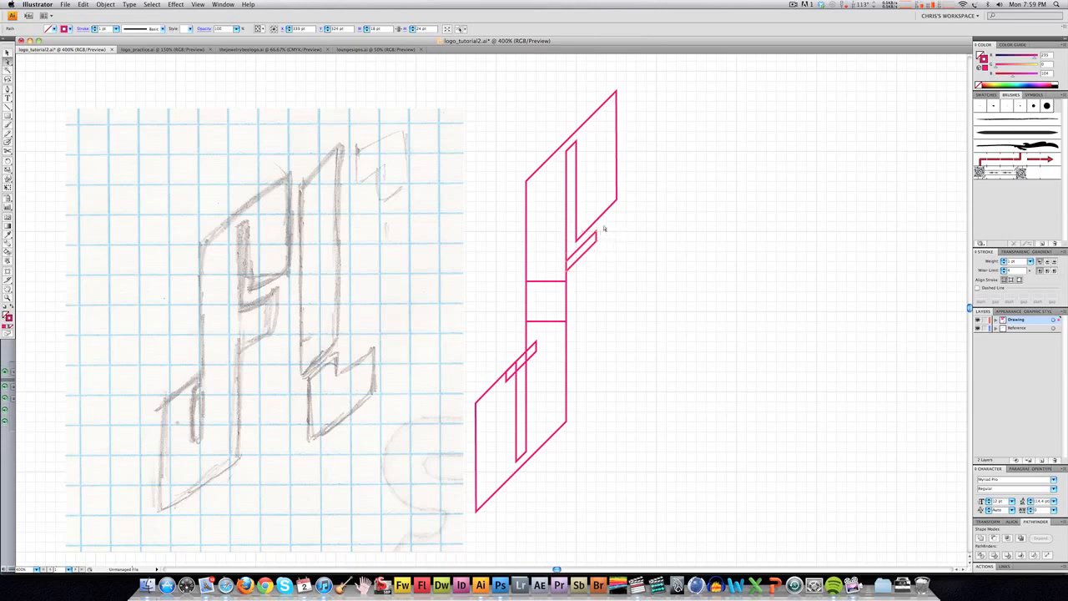
pyautogui.click(597, 236)
pyautogui.moveTo(599, 230); pyautogui.dragTo(617, 215)
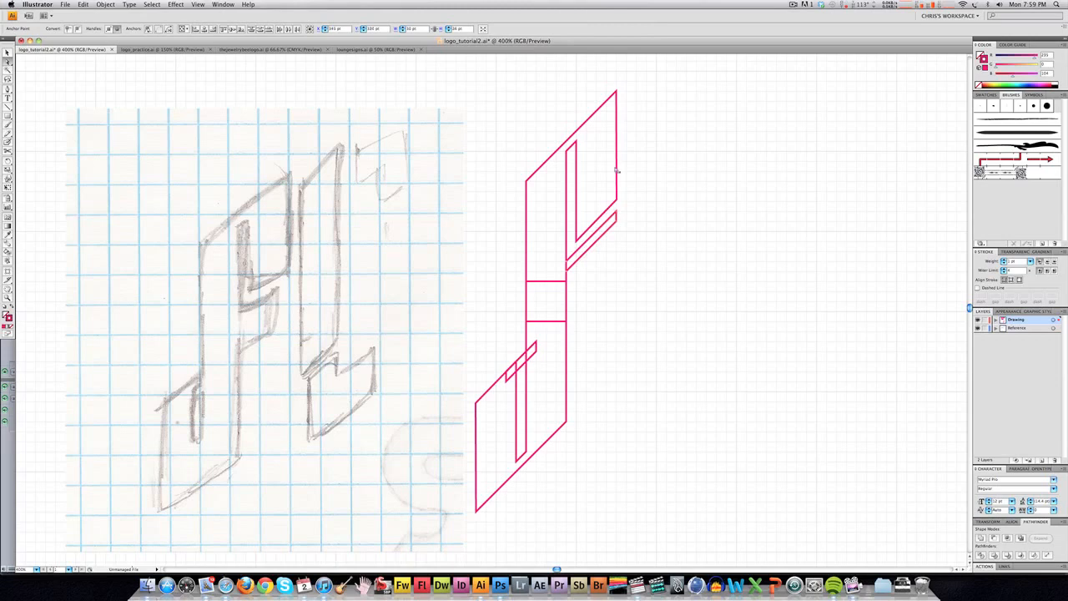
pyautogui.click(602, 260)
# Duplicate the upper slanted bar three grid squares straight down.
pyautogui.press('v')
pyautogui.click(598, 243)
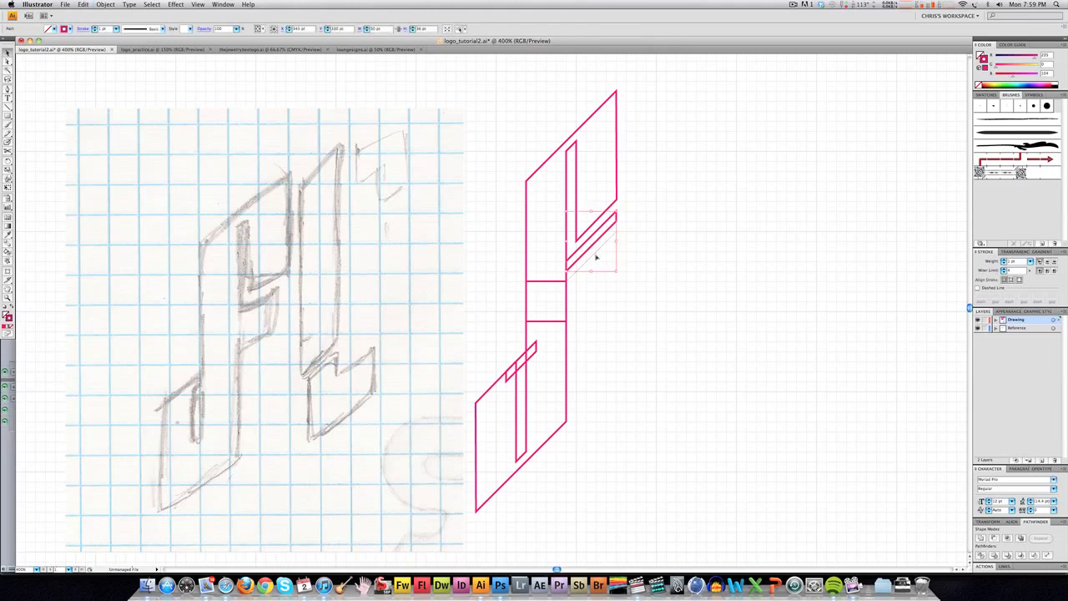
pyautogui.moveTo(598, 267); pyautogui.dragTo(598, 271)
# Reshape the duplicated bar into a short tab by pulling its inner end outward and raising its top edge to the bar above.
pyautogui.press('a')
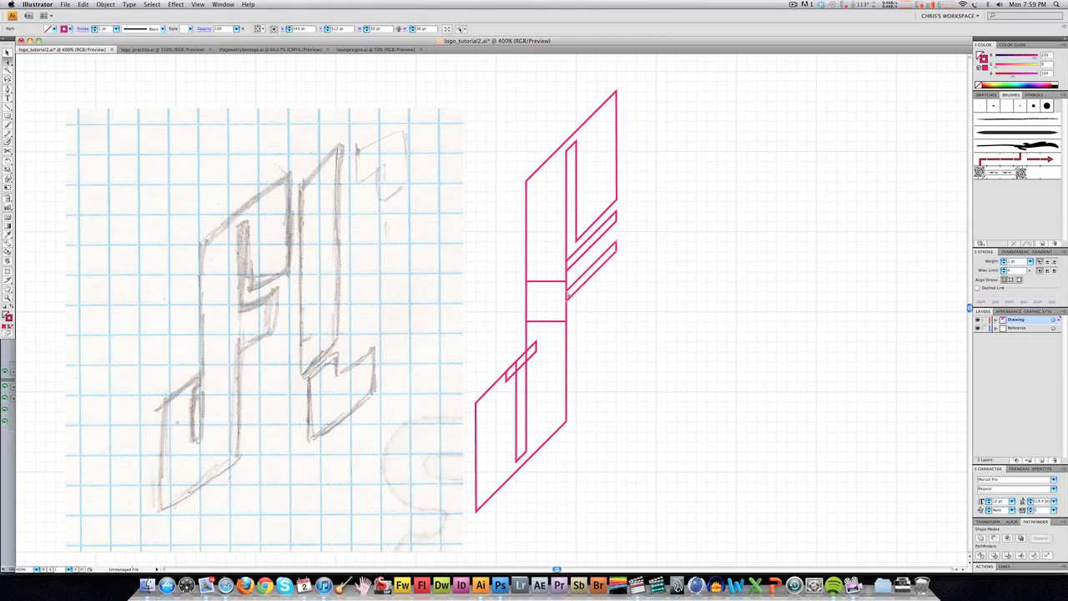
pyautogui.click(568, 294)
pyautogui.keyDown('alt'); pyautogui.click(568, 296); pyautogui.keyUp('alt')
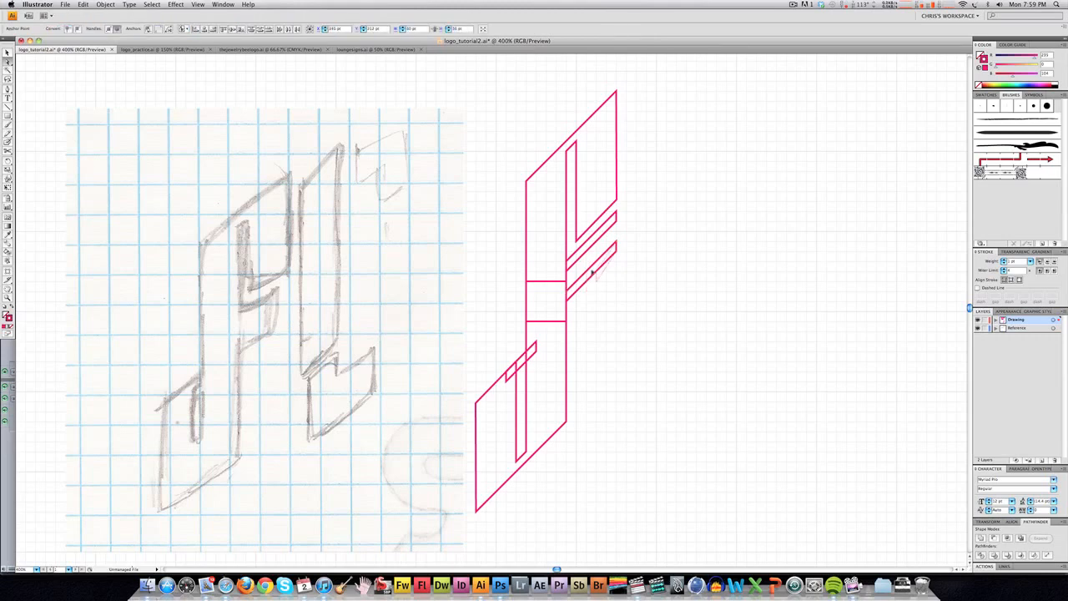
pyautogui.moveTo(589, 272); pyautogui.dragTo(587, 275)
pyautogui.click(617, 243)
pyautogui.keyDown('alt'); pyautogui.click(617, 243); pyautogui.keyUp('alt')
pyautogui.moveTo(617, 244)
pyautogui.mouseDown()
pyautogui.moveTo(618, 224)
pyautogui.moveTo(613, 264)
pyautogui.mouseUp()
pyautogui.click(596, 308)
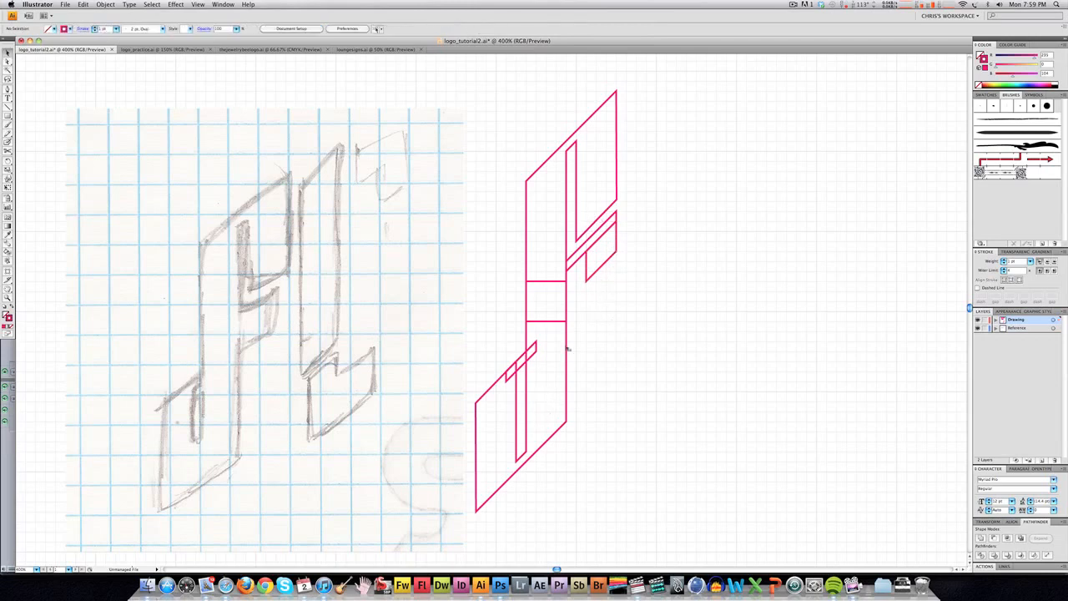
# Swap fill and stroke on all the A's pieces so they become solid pink.
pyautogui.moveTo(492, 103)
pyautogui.mouseDown()
pyautogui.moveTo(694, 415)
pyautogui.moveTo(714, 500)
pyautogui.mouseUp()
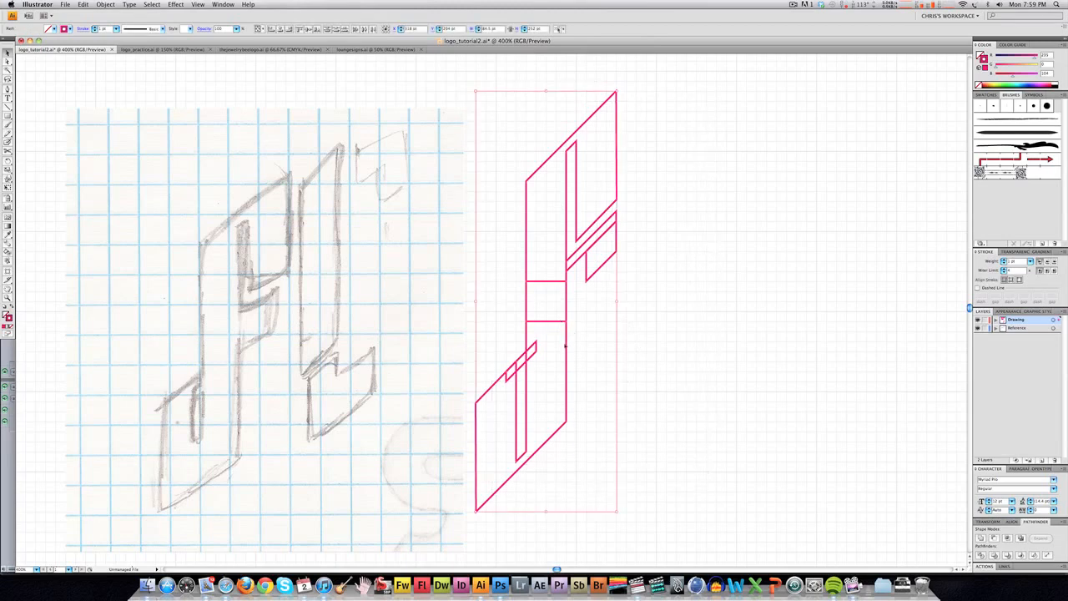
pyautogui.hotkey('shift', 'x')
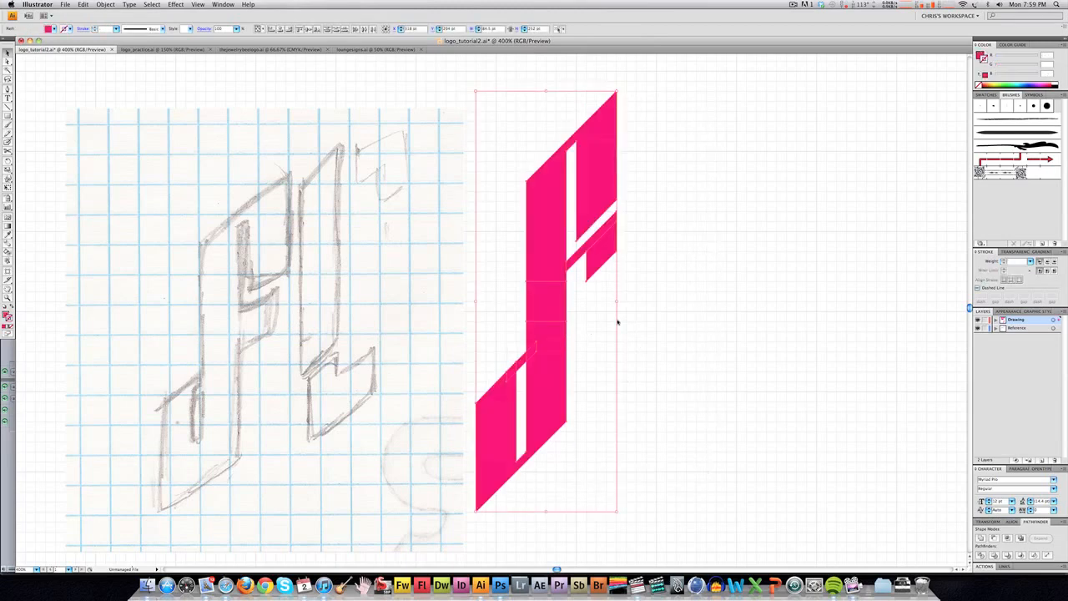
pyautogui.click(646, 331)
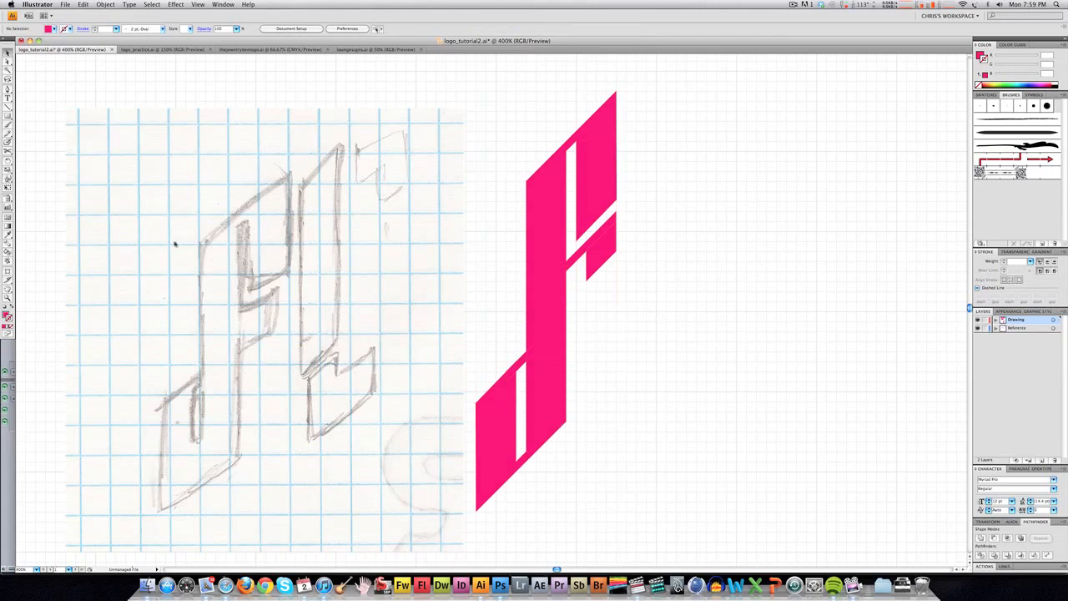
# Draw a rectangle about 24 by 162 pt over the A's central stem and fill it light purple.
pyautogui.click(8, 118)
pyautogui.moveTo(526, 151); pyautogui.dragTo(568, 422)
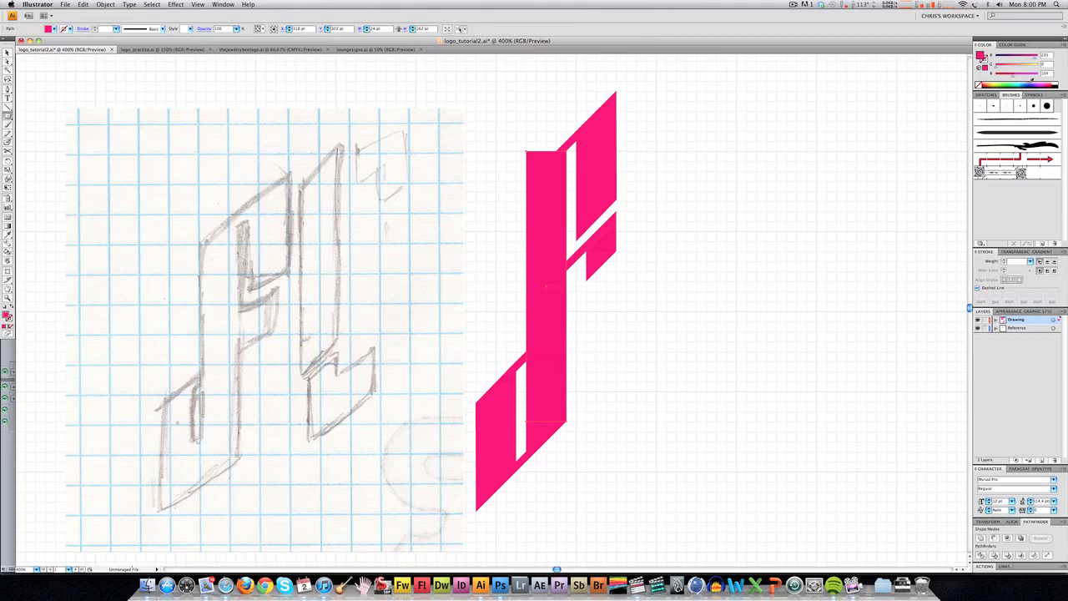
pyautogui.click(1033, 81)
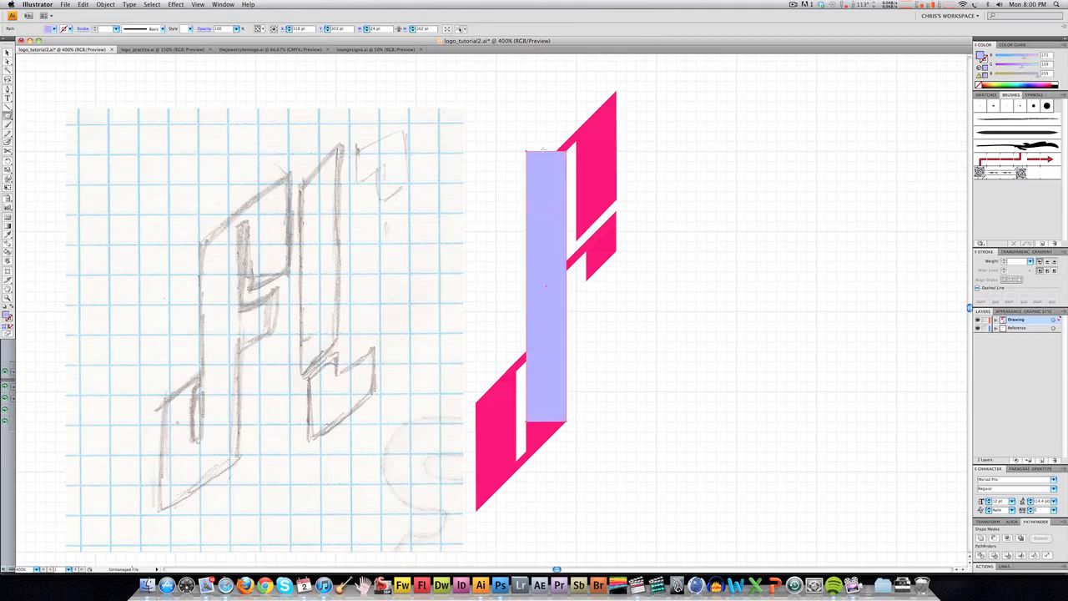
# Slant the purple rectangle's top and bottom ends to follow the A's diagonals, and select the whole shape.
pyautogui.press('v')
pyautogui.click(527, 153)
pyautogui.moveTo(527, 153)
pyautogui.mouseDown()
pyautogui.moveTo(532, 193)
pyautogui.moveTo(526, 179)
pyautogui.moveTo(567, 143)
pyautogui.mouseUp()
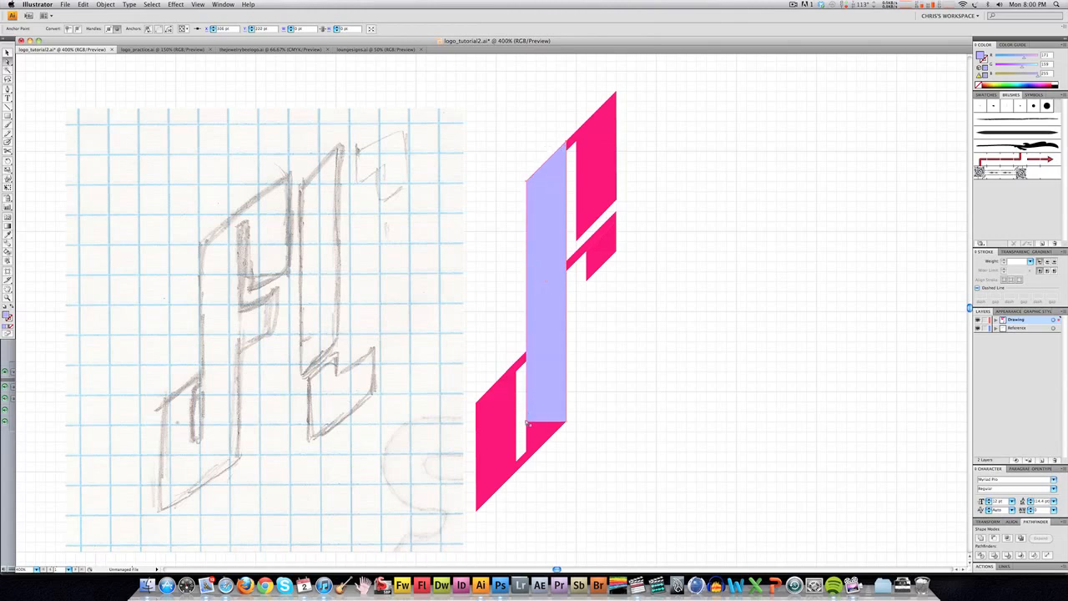
pyautogui.moveTo(530, 454); pyautogui.dragTo(528, 451)
pyautogui.press('v')
pyautogui.click(547, 296)
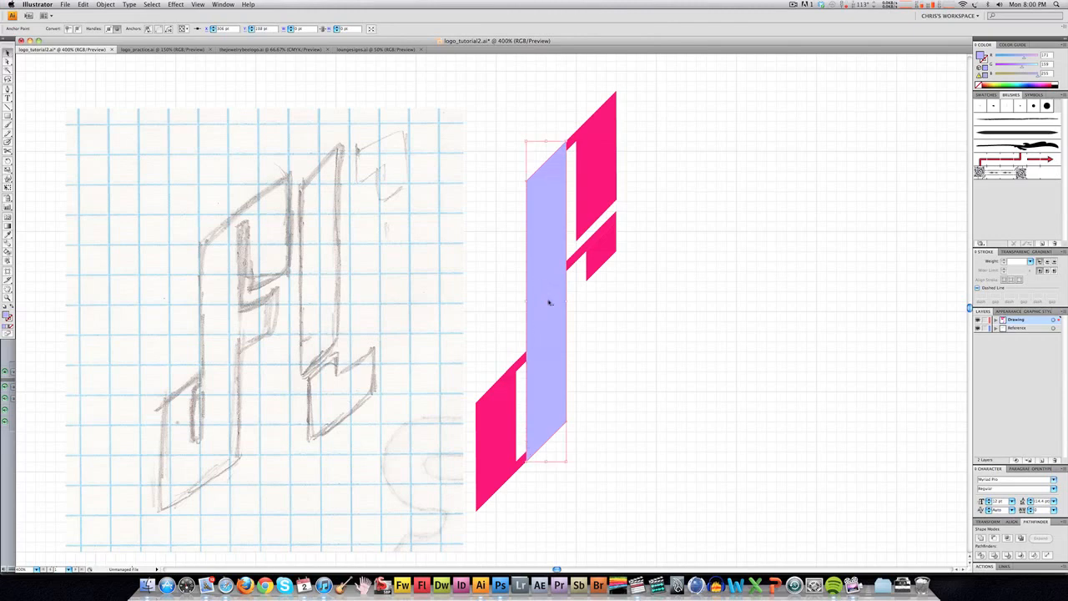
# Move the slanted purple bar off the A's stem to stand just beyond the A's outer side, separated by a narrow gap.
pyautogui.moveTo(551, 301); pyautogui.dragTo(636, 204)
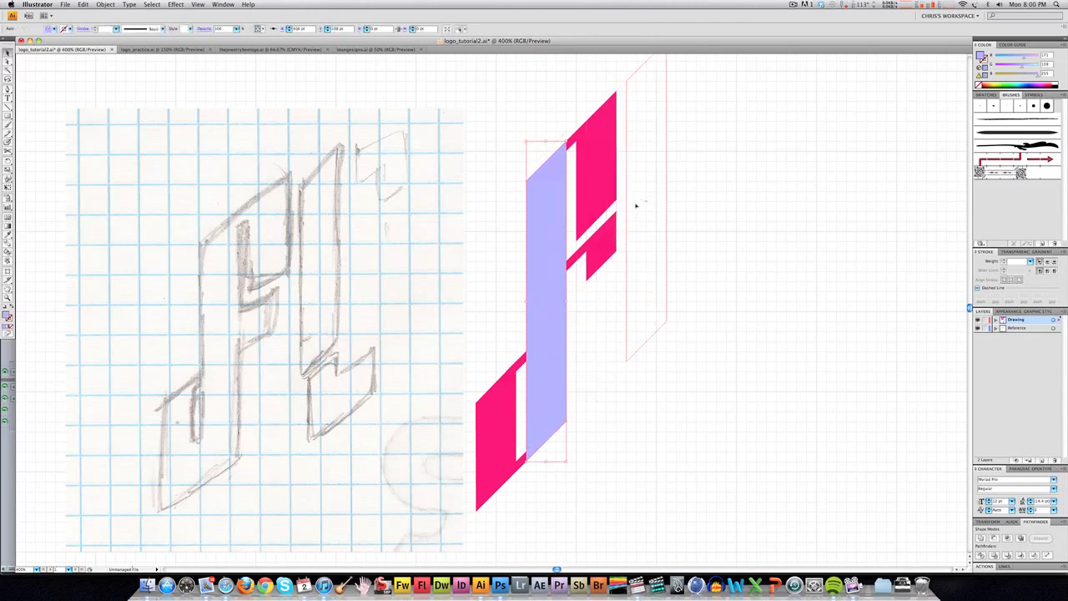
pyautogui.click(591, 362)
pyautogui.moveTo(591, 362); pyautogui.dragTo(517, 481)
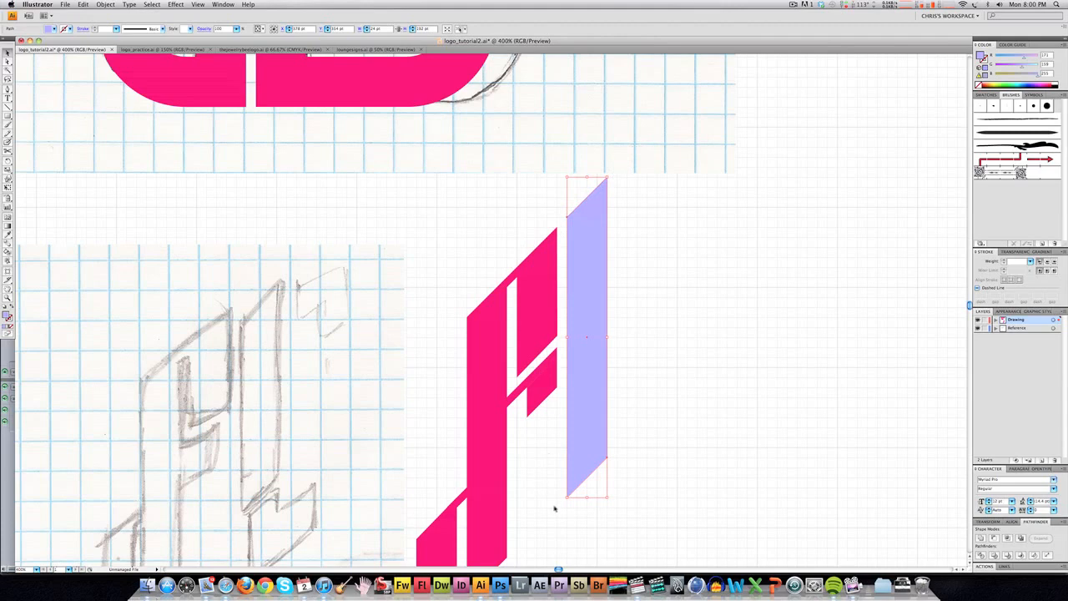
# Shorten the purple bar to about 156 pt tall by raising its slanted bottom edge.
pyautogui.press('a')
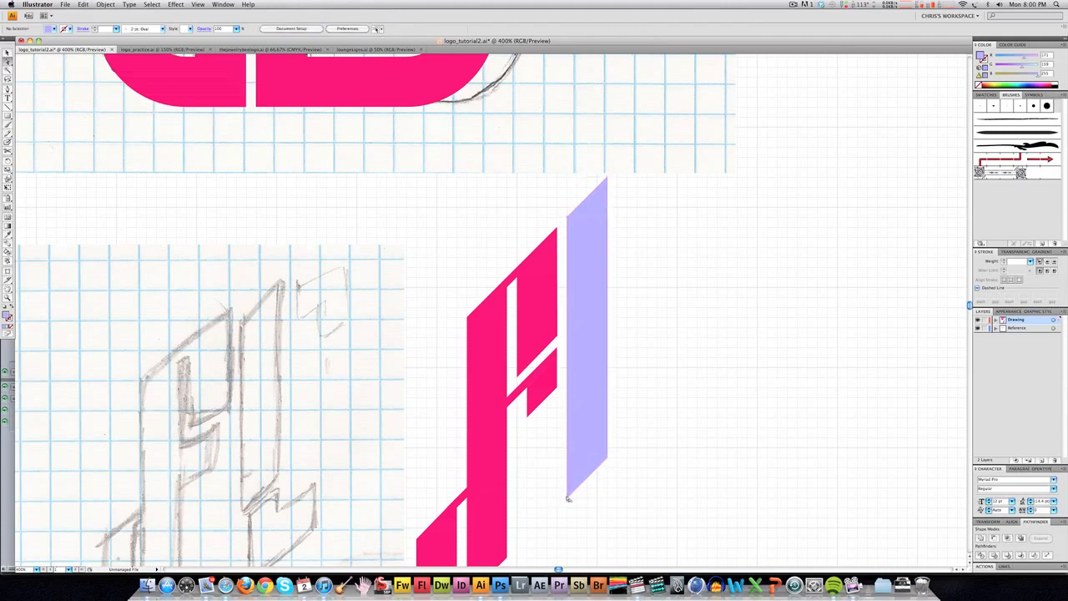
pyautogui.click(609, 458)
pyautogui.keyDown('shift'); pyautogui.click(608, 458); pyautogui.keyUp('shift')
pyautogui.moveTo(608, 458); pyautogui.dragTo(607, 449)
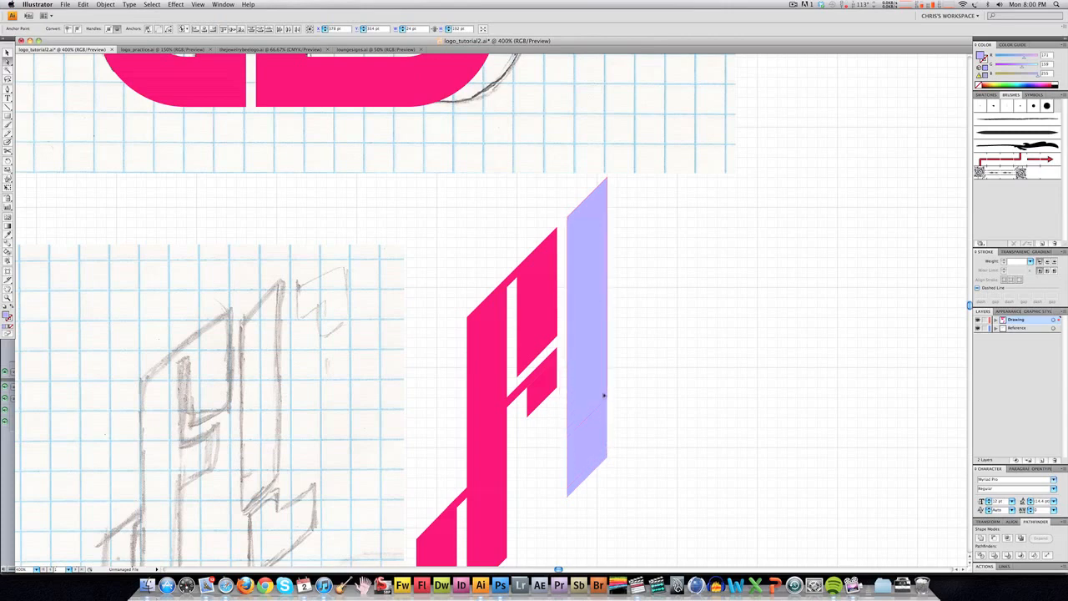
pyautogui.moveTo(605, 387); pyautogui.dragTo(602, 396)
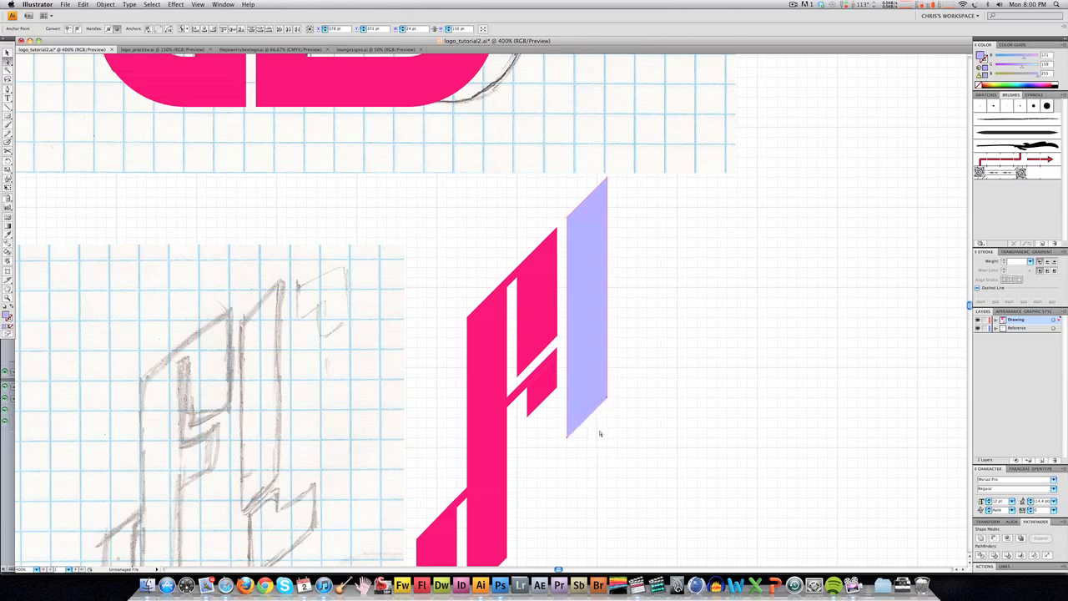
pyautogui.click(598, 434)
pyautogui.moveTo(579, 484); pyautogui.dragTo(583, 409)
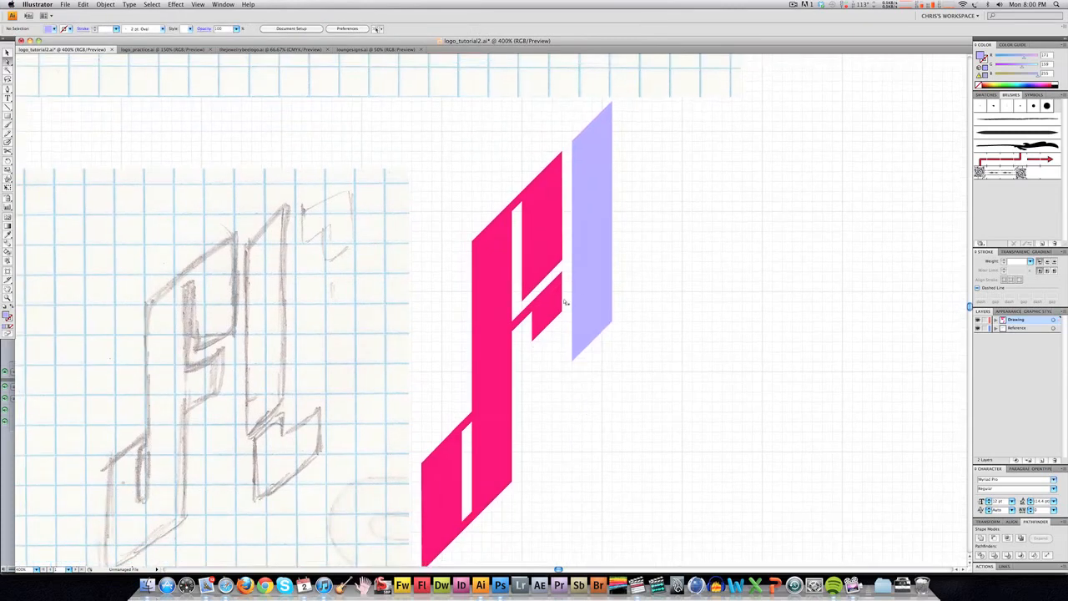
# Sample the A's pink with the Eyedropper to recolor the purple bar.
pyautogui.click(587, 292)
pyautogui.press('i')
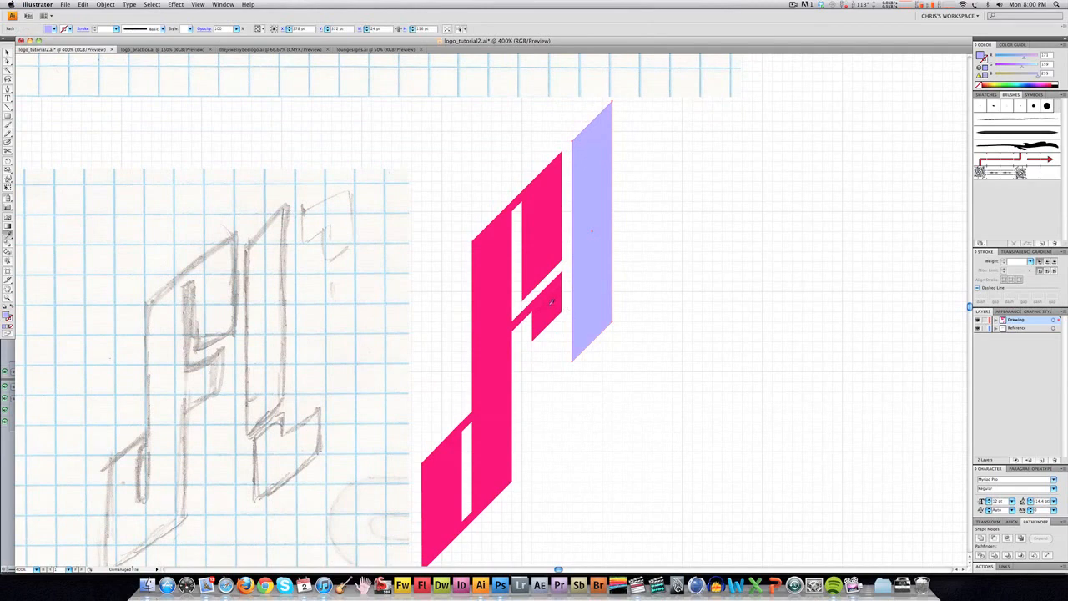
pyautogui.click(551, 304)
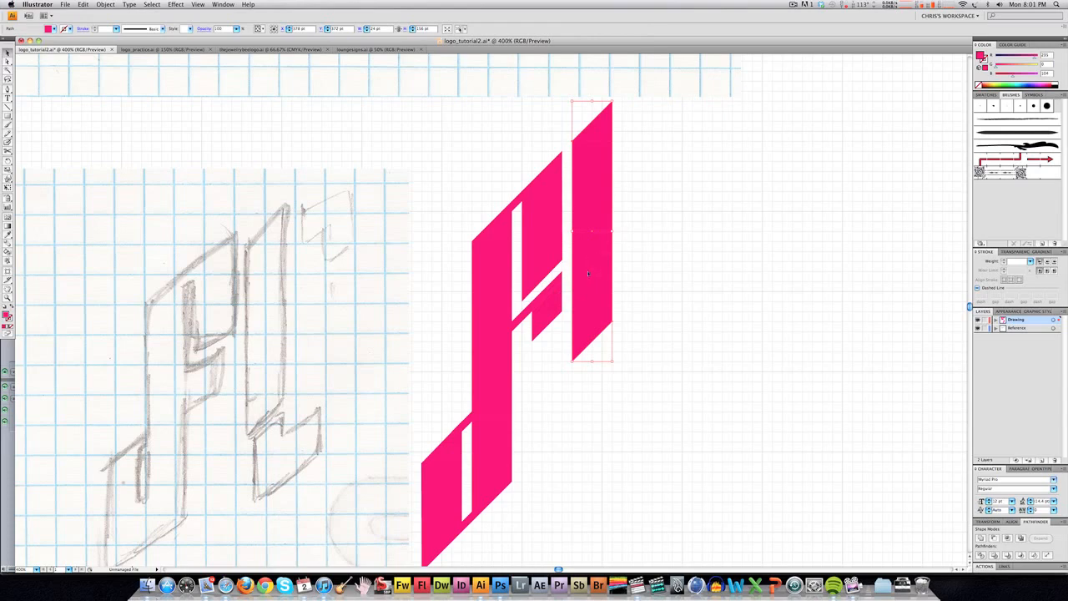
# Duplicate the pink bar straight down and lower the copy's top edge to leave a short slanted block beneath the original bar.
pyautogui.moveTo(588, 264); pyautogui.dragTo(593, 336)
pyautogui.press('a')
pyautogui.click(573, 212)
pyautogui.keyDown('shift'); pyautogui.click(613, 172); pyautogui.keyUp('shift')
pyautogui.moveTo(615, 174); pyautogui.dragTo(607, 333)
# Raise the slanted bottom edge of the tall bar to widen the gap above the short block.
pyautogui.click(573, 361)
pyautogui.click(573, 361)
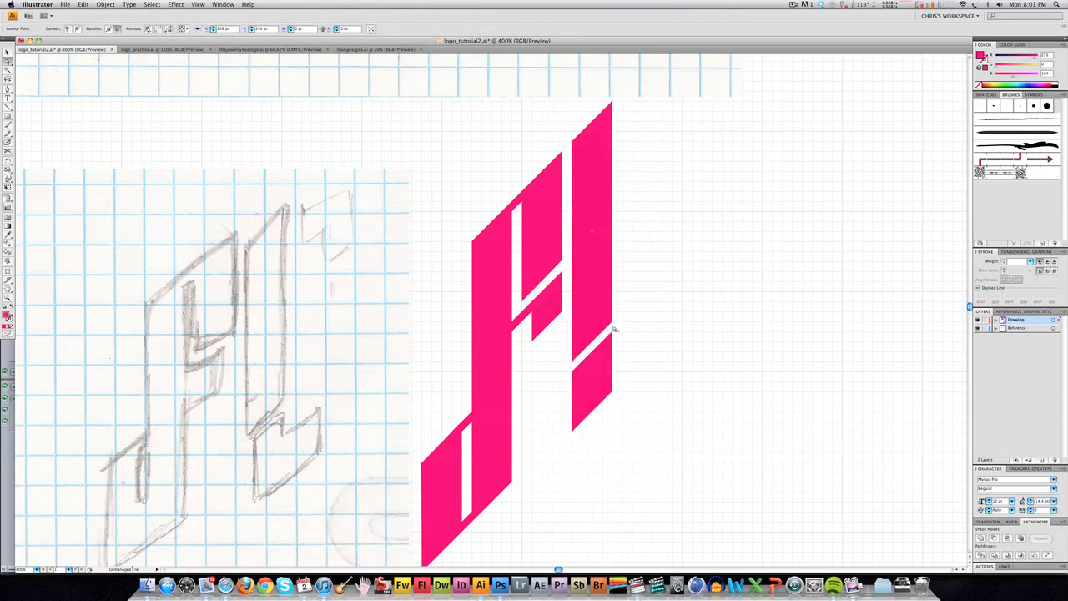
pyautogui.keyDown('shift'); pyautogui.click(614, 328); pyautogui.keyUp('shift')
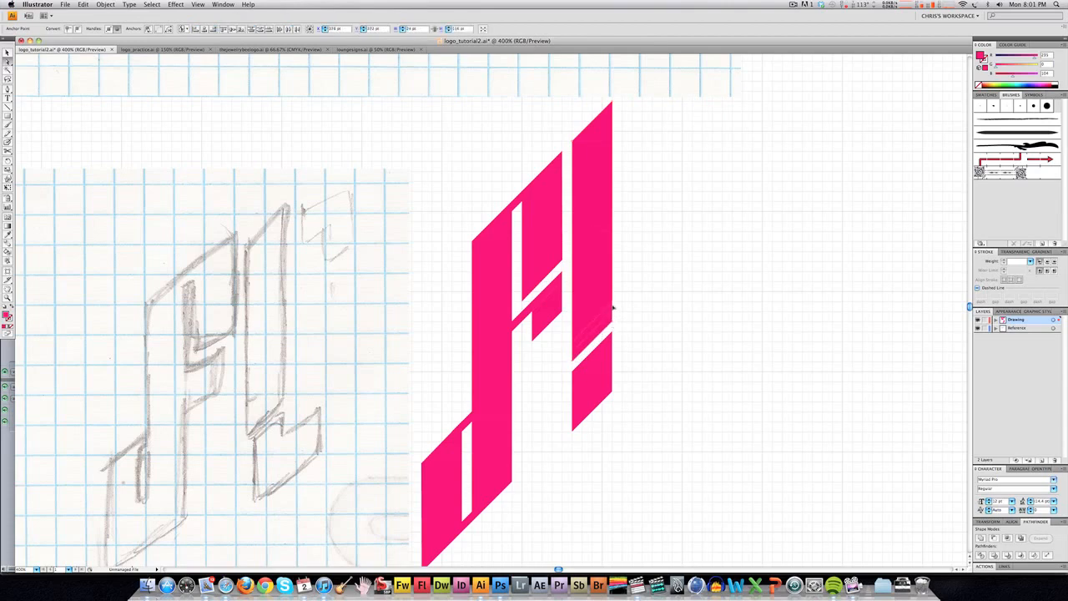
pyautogui.moveTo(614, 306); pyautogui.dragTo(613, 302)
# Move the short block up slightly and raise its top edge to a narrow gap below the tall bar, making it about 66 pt tall.
pyautogui.moveTo(585, 376); pyautogui.dragTo(613, 359)
pyautogui.click(572, 362)
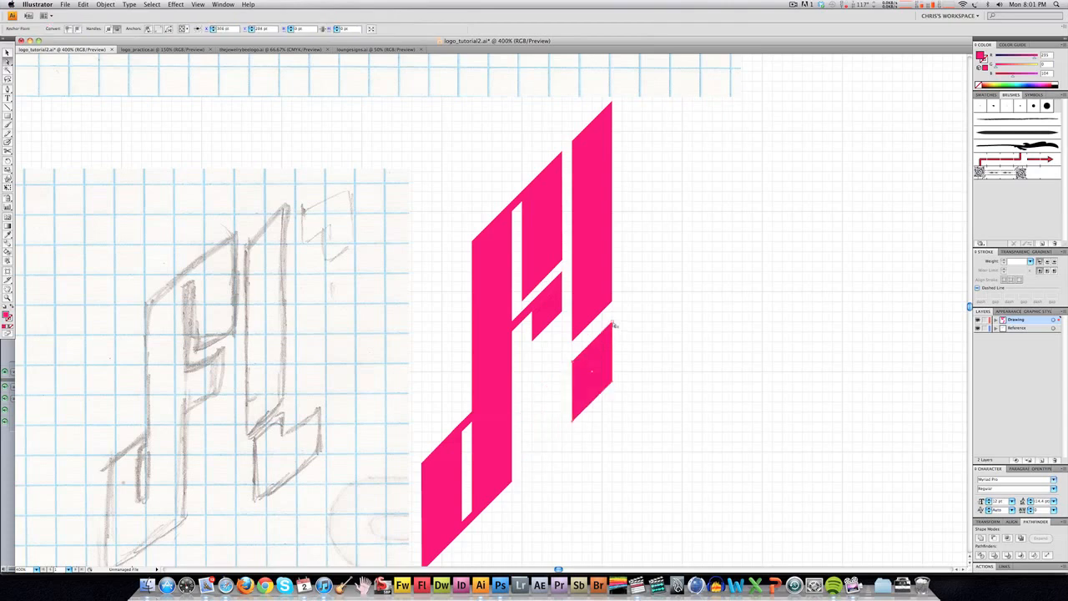
pyautogui.keyDown('shift'); pyautogui.click(612, 324); pyautogui.keyUp('shift')
pyautogui.moveTo(612, 324); pyautogui.dragTo(613, 316)
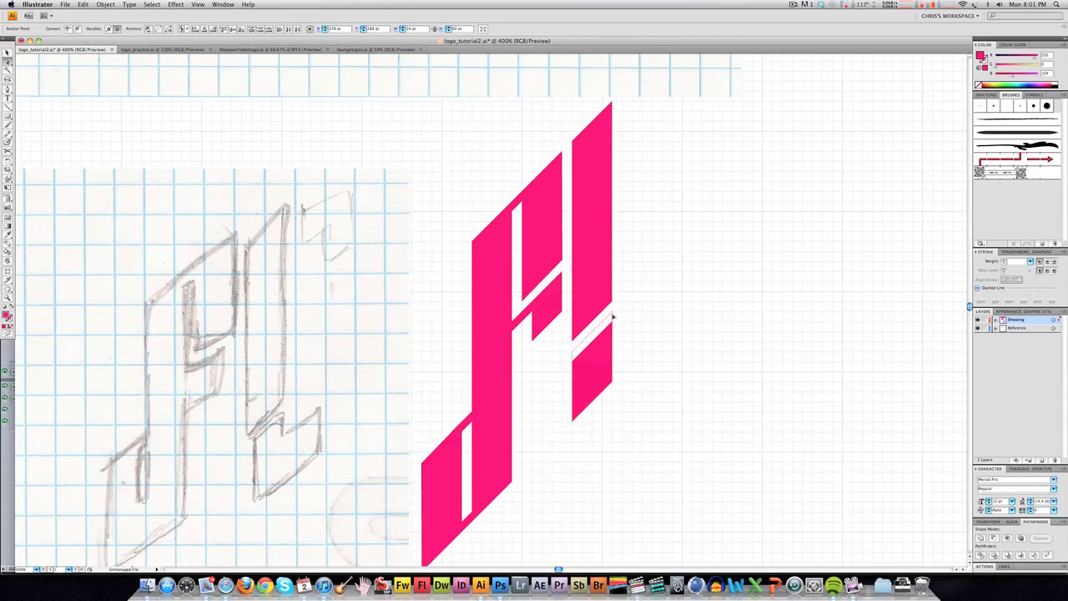
pyautogui.click(628, 343)
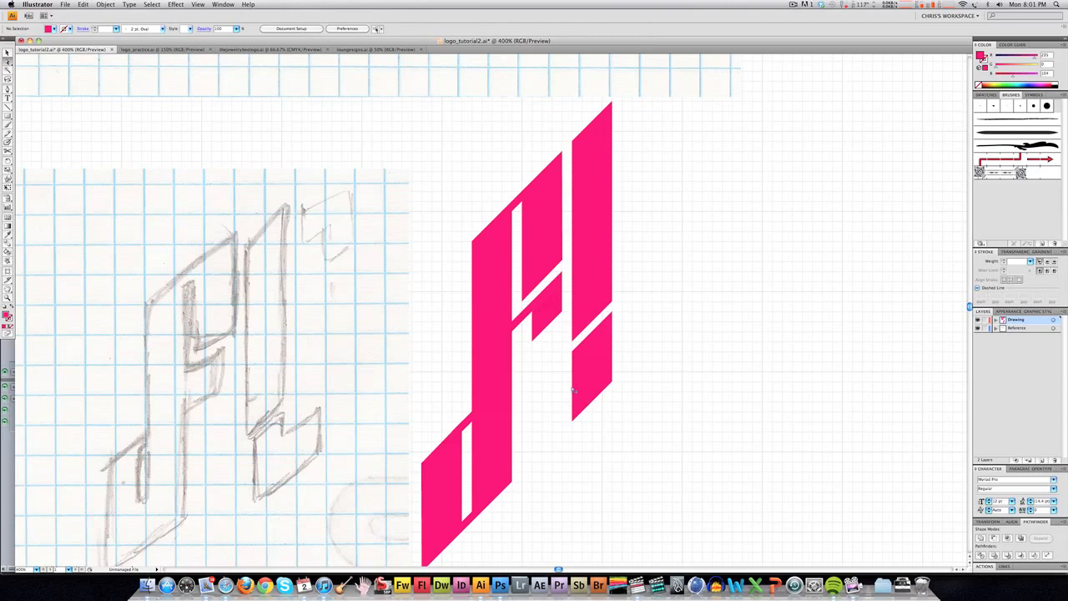
# Paste a copy of the short block in front and shift it diagonally up to continue the block's slanted bottom edge outward.
pyautogui.click(600, 354)
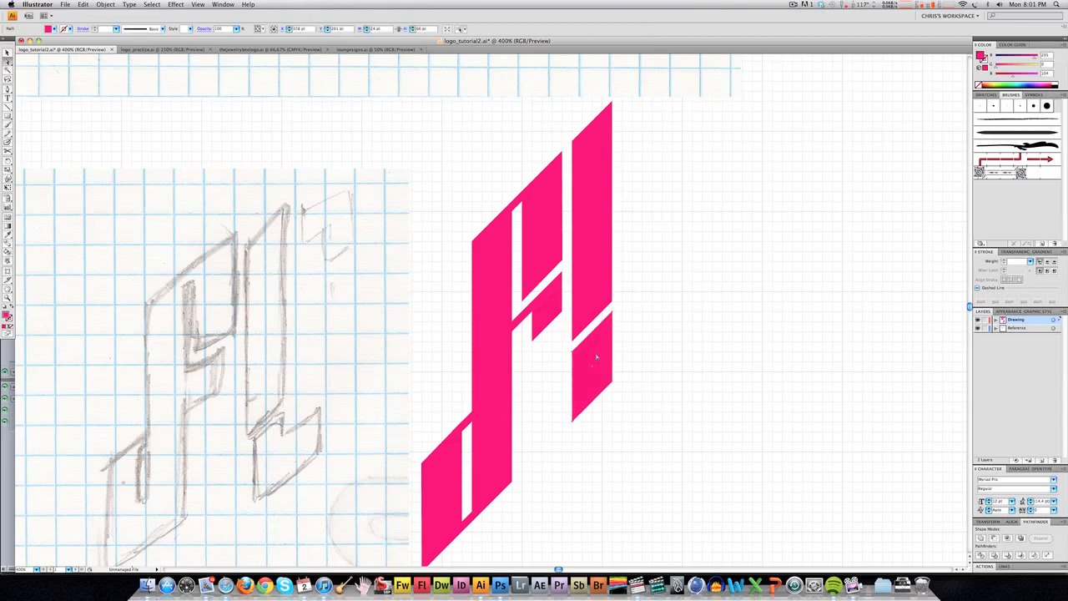
pyautogui.press('super+c')
pyautogui.press('super+f')
pyautogui.moveTo(596, 358); pyautogui.dragTo(632, 324)
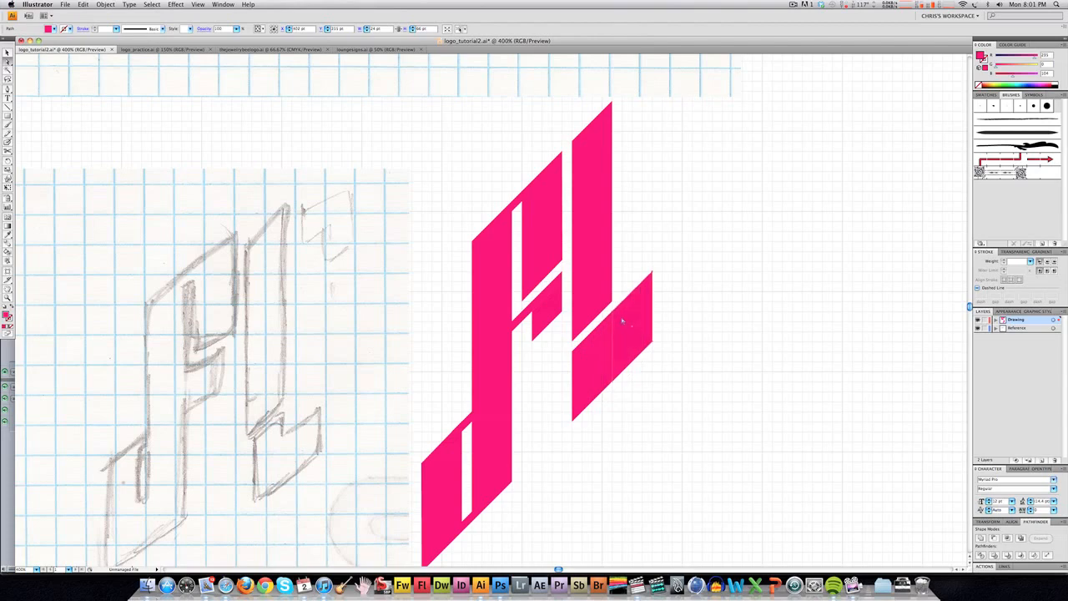
# Lower the copied block's top edge and pull its outer edge inward to form the short foot of the L.
pyautogui.click(618, 304)
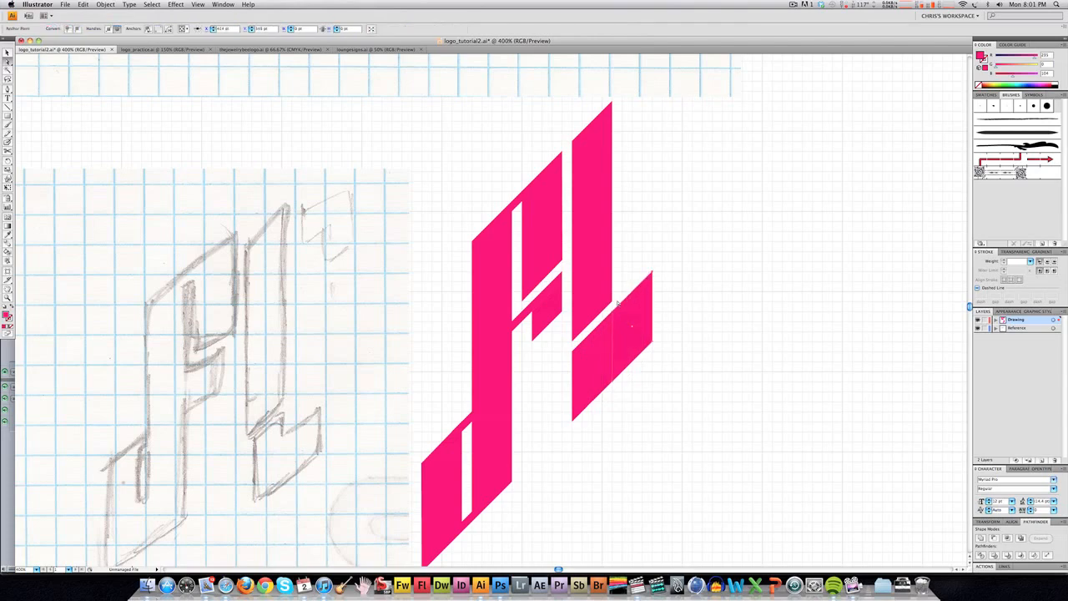
pyautogui.keyDown('shift'); pyautogui.click(619, 308); pyautogui.keyUp('shift')
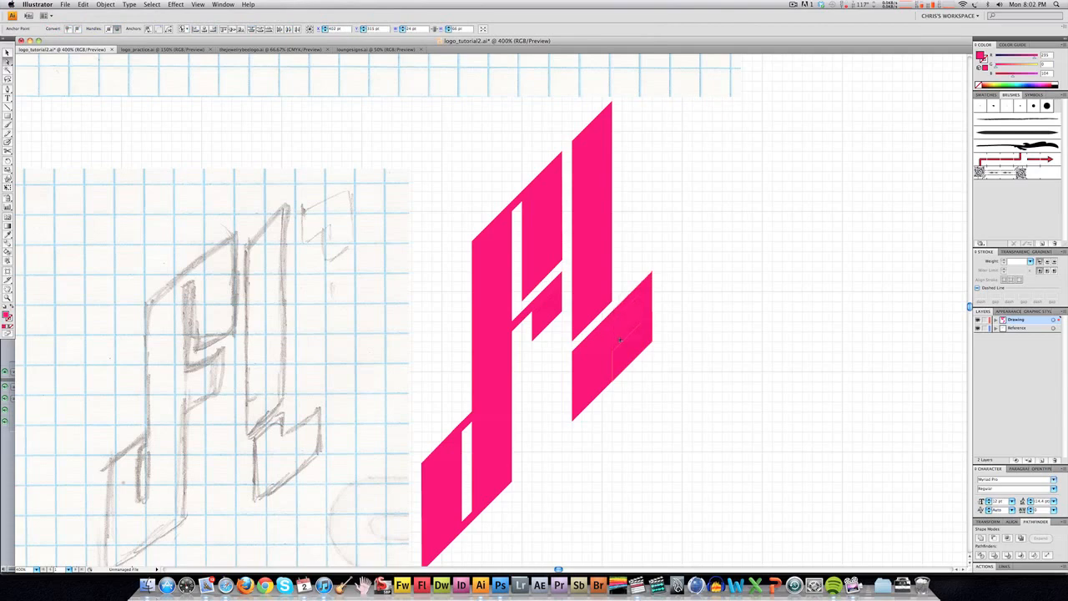
pyautogui.moveTo(620, 339); pyautogui.dragTo(621, 343)
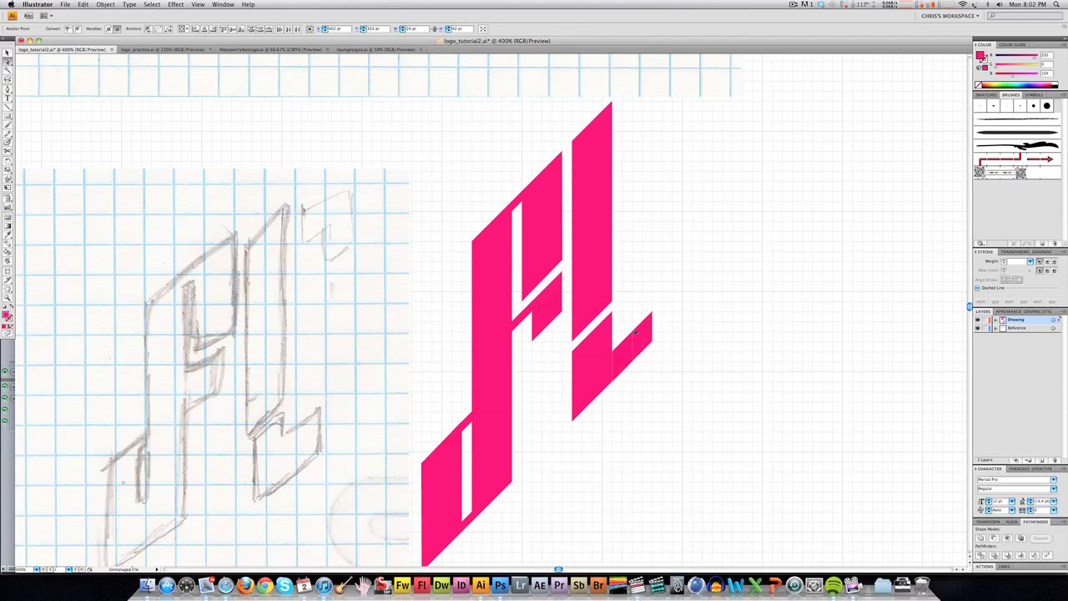
pyautogui.moveTo(640, 323); pyautogui.dragTo(641, 322)
pyautogui.click(656, 331)
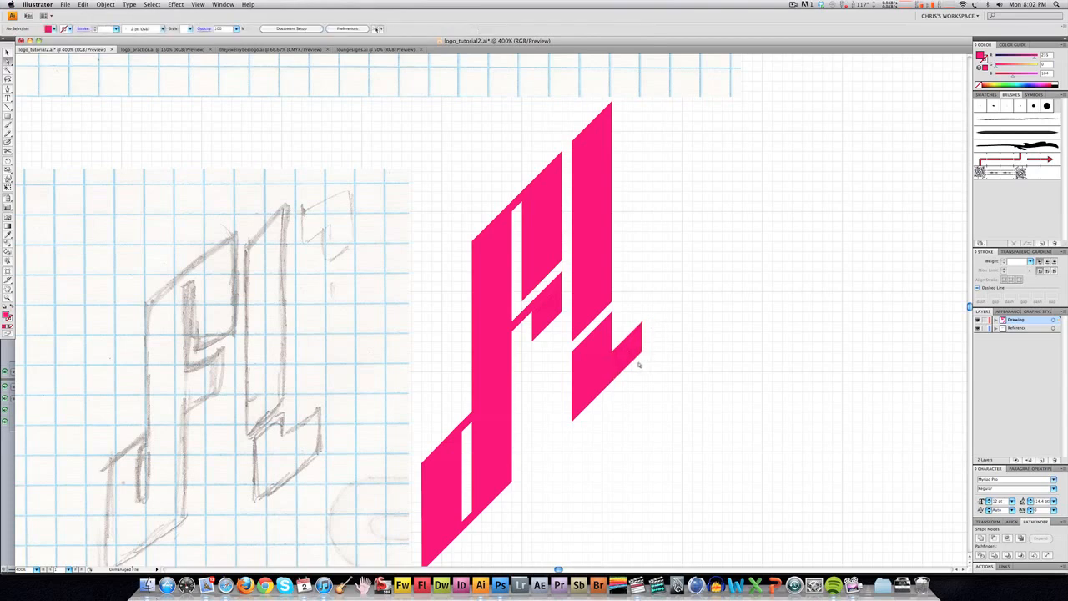
# Select all the monogram's pieces and merge them with the Unite pathfinder.
pyautogui.press('super+minus')
pyautogui.press('super+minus')
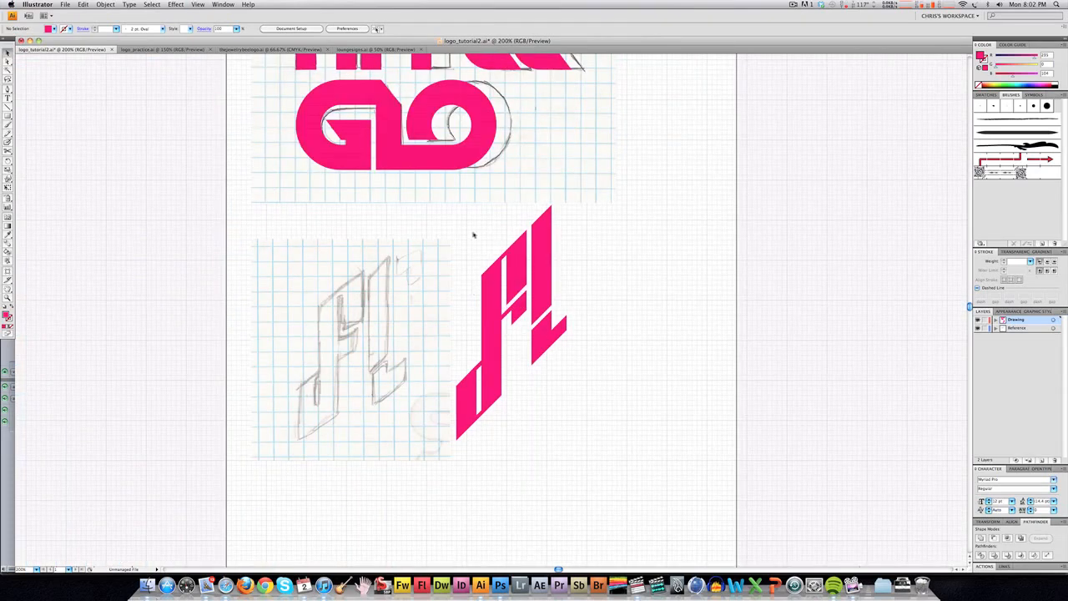
pyautogui.moveTo(470, 220); pyautogui.dragTo(596, 439)
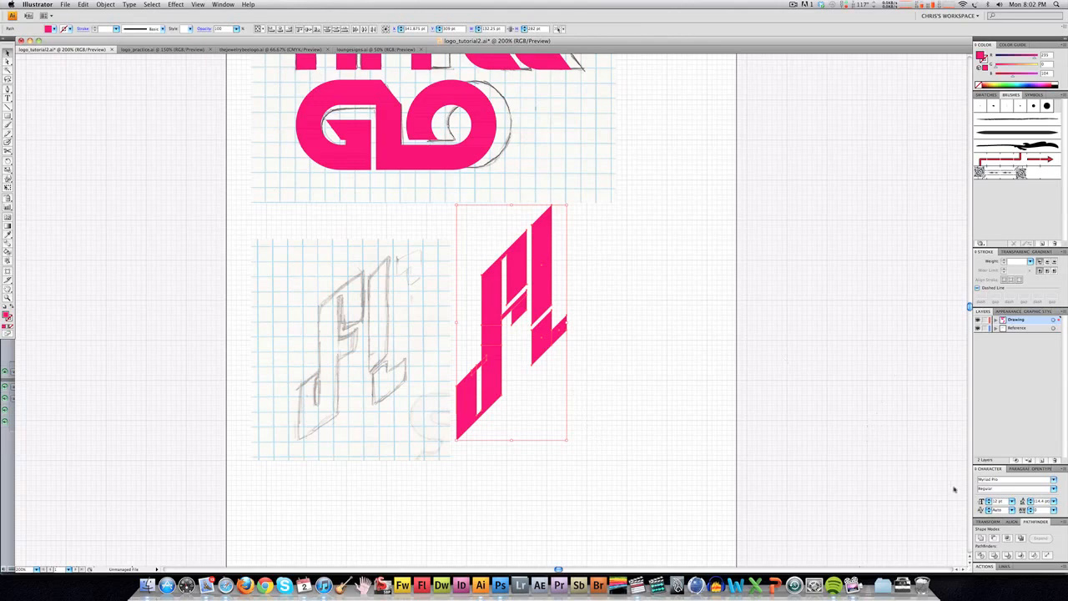
pyautogui.click(982, 538)
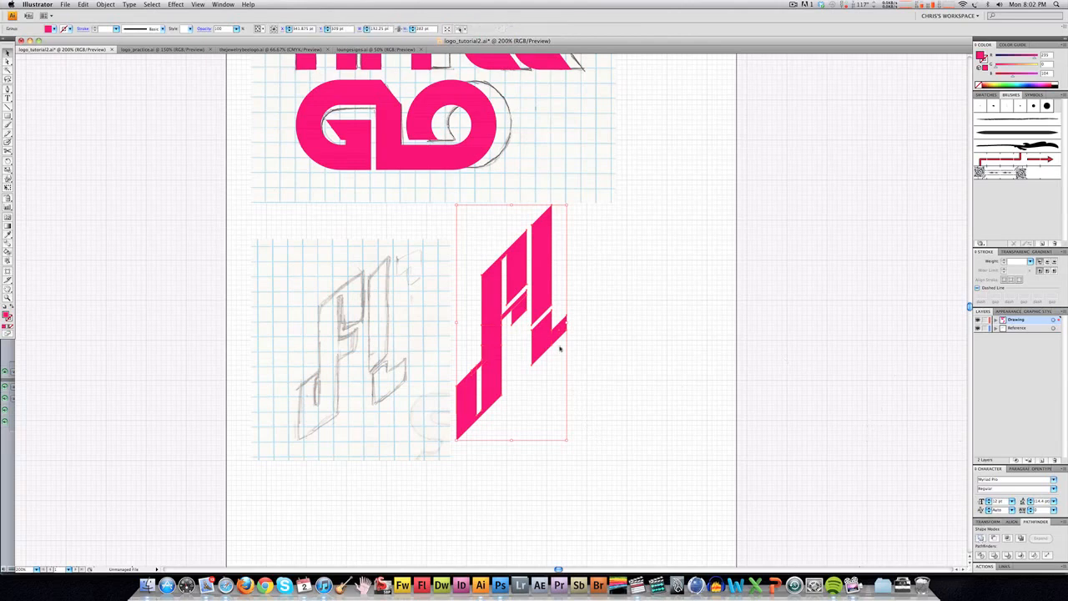
# Remove the stray anchor points along the straight sides of the A's stem, and reselect the united monogram.
pyautogui.press('super+h')
pyautogui.press('super+equal')
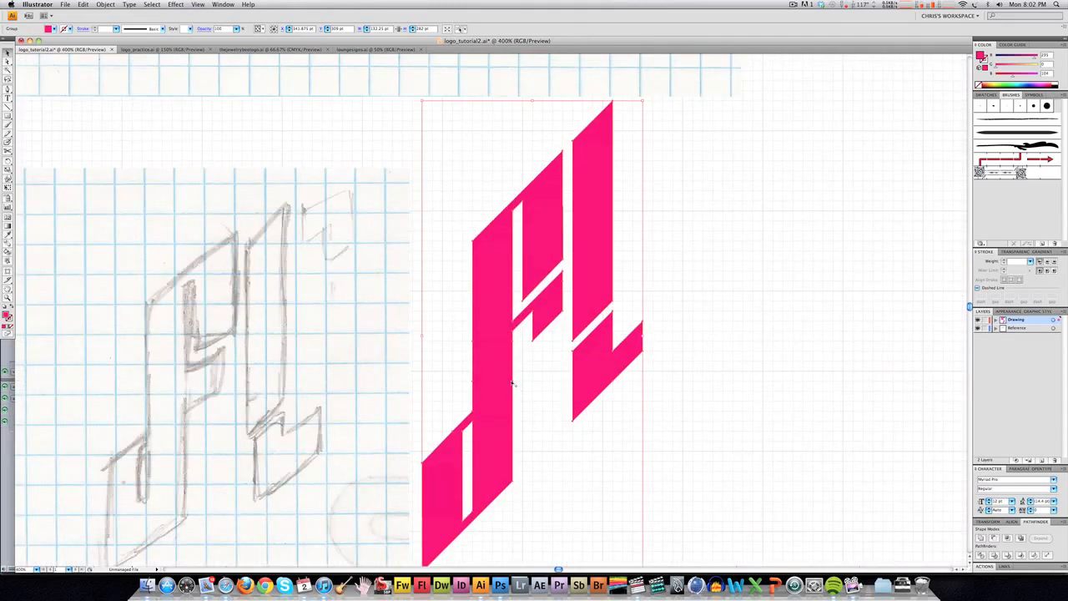
pyautogui.press('super+shift+b')
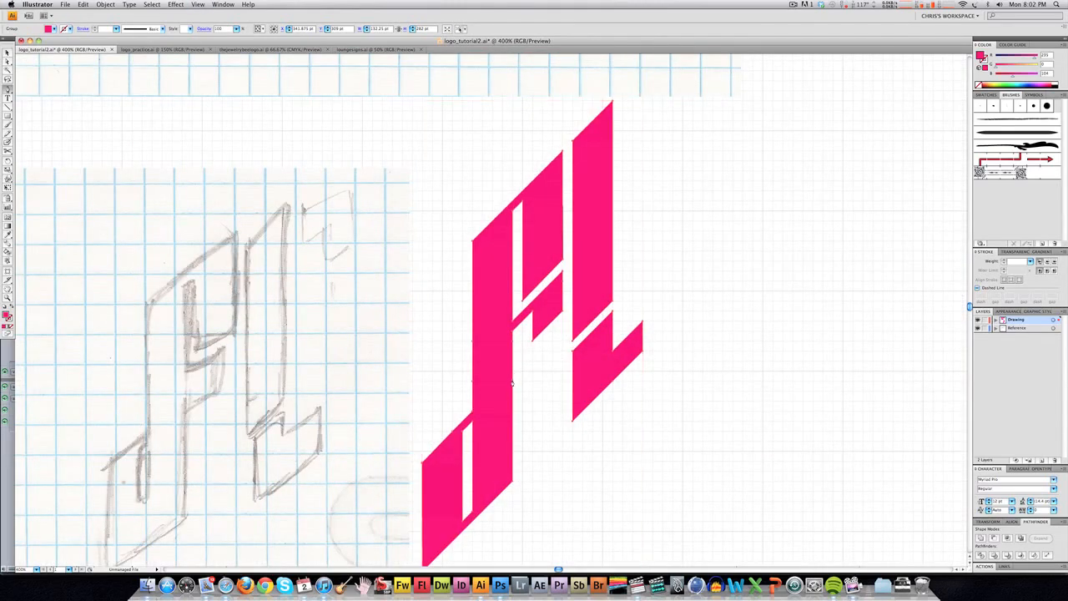
pyautogui.click(512, 381)
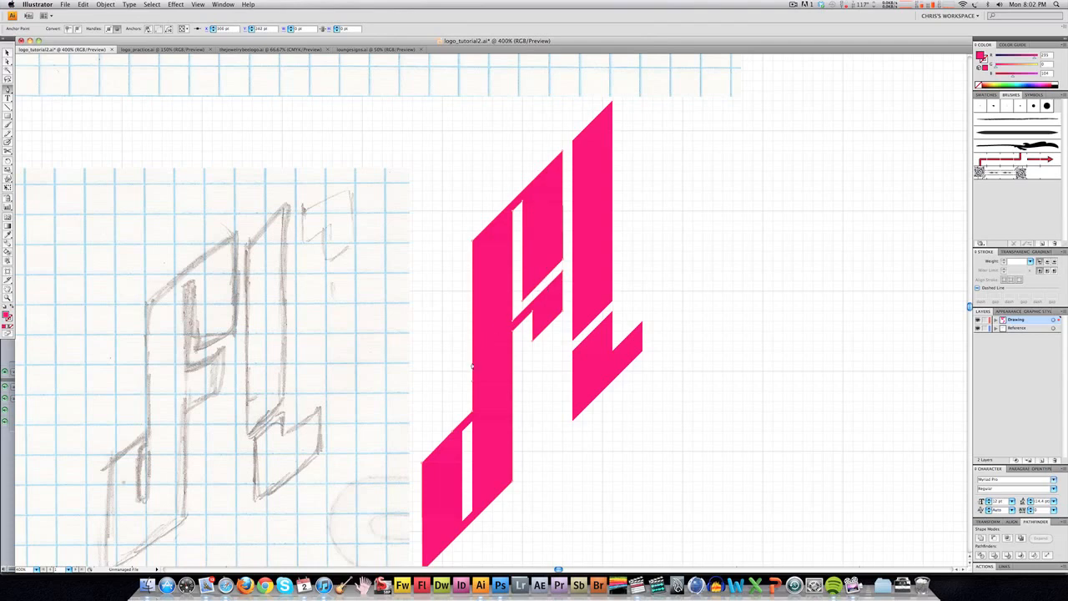
pyautogui.click(451, 437)
pyautogui.press('super+z')
pyautogui.press('v')
pyautogui.click(452, 374)
pyautogui.click(497, 361)
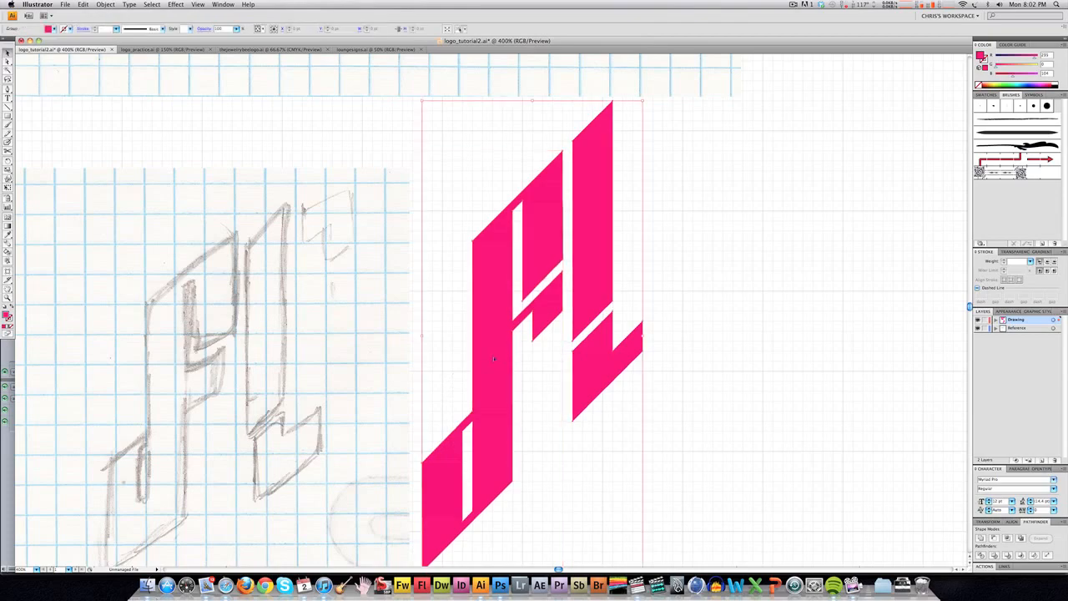
# Make a copy of the monogram rotated 180° and fit it against the original's upper outer side as a mirrored counterpart.
pyautogui.press('super+minus')
pyautogui.press('super+minus')
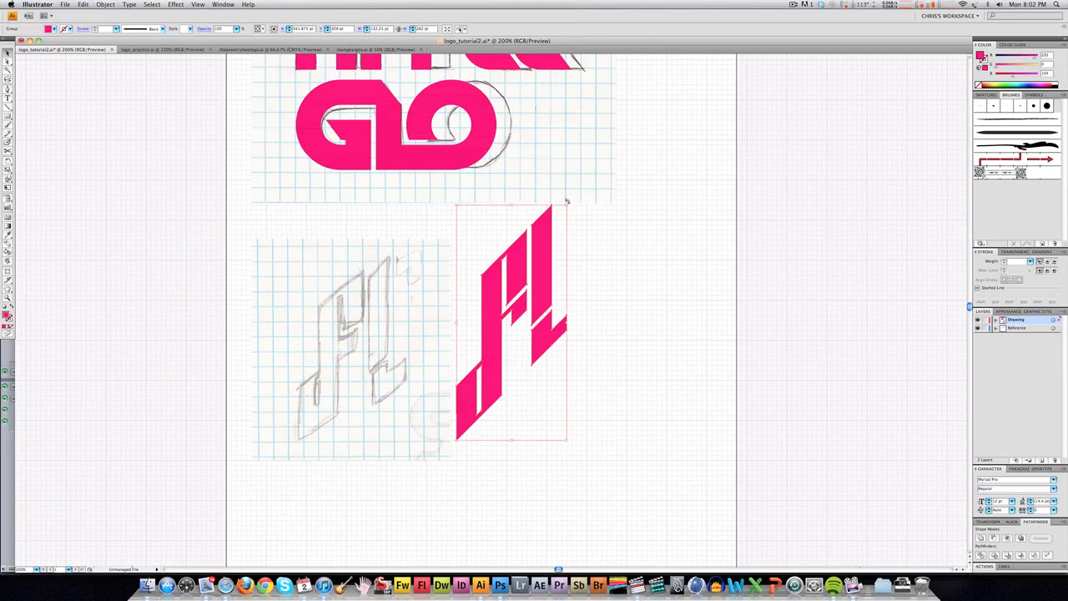
pyautogui.moveTo(568, 202); pyautogui.dragTo(495, 396)
pyautogui.moveTo(486, 314); pyautogui.dragTo(579, 209)
pyautogui.click(603, 359)
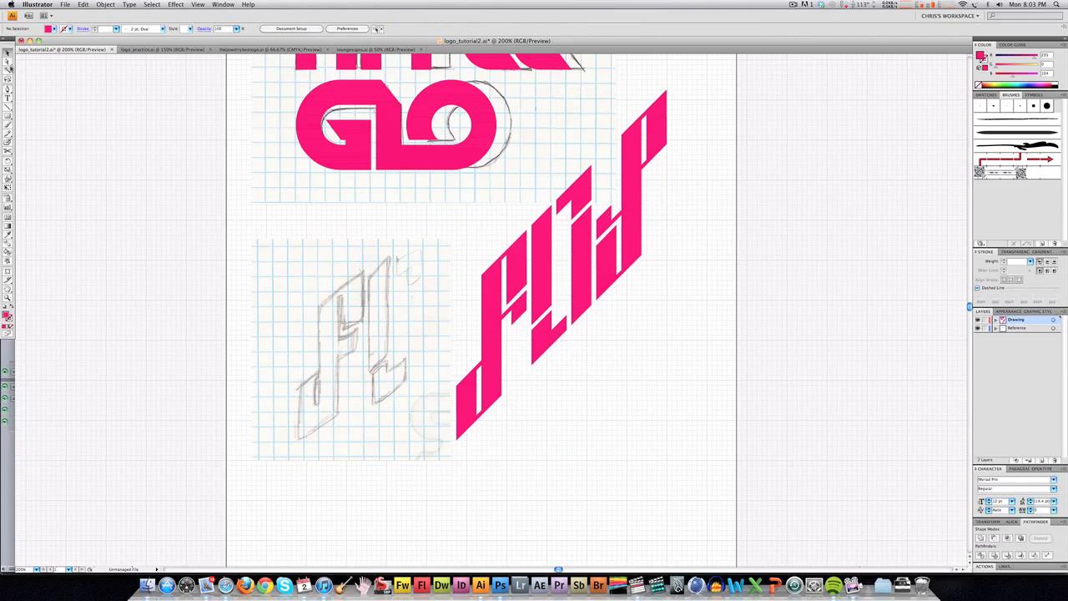
# Try rotating both monograms together 45° clockwise into a horizontal wordmark, and undo the rotation.
pyautogui.moveTo(476, 211); pyautogui.dragTo(776, 416)
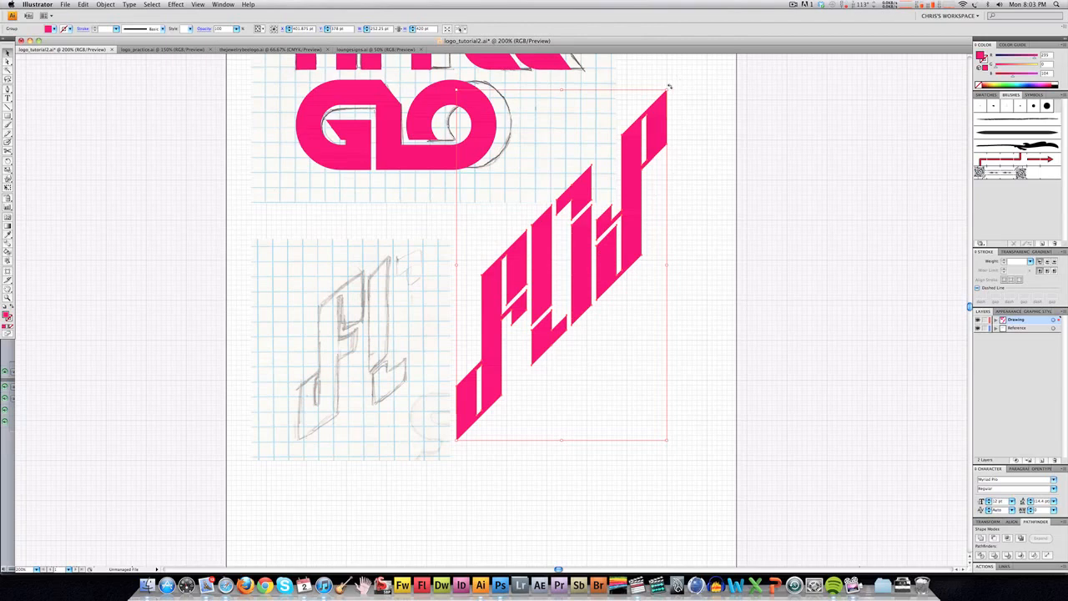
pyautogui.moveTo(669, 86); pyautogui.dragTo(394, 278)
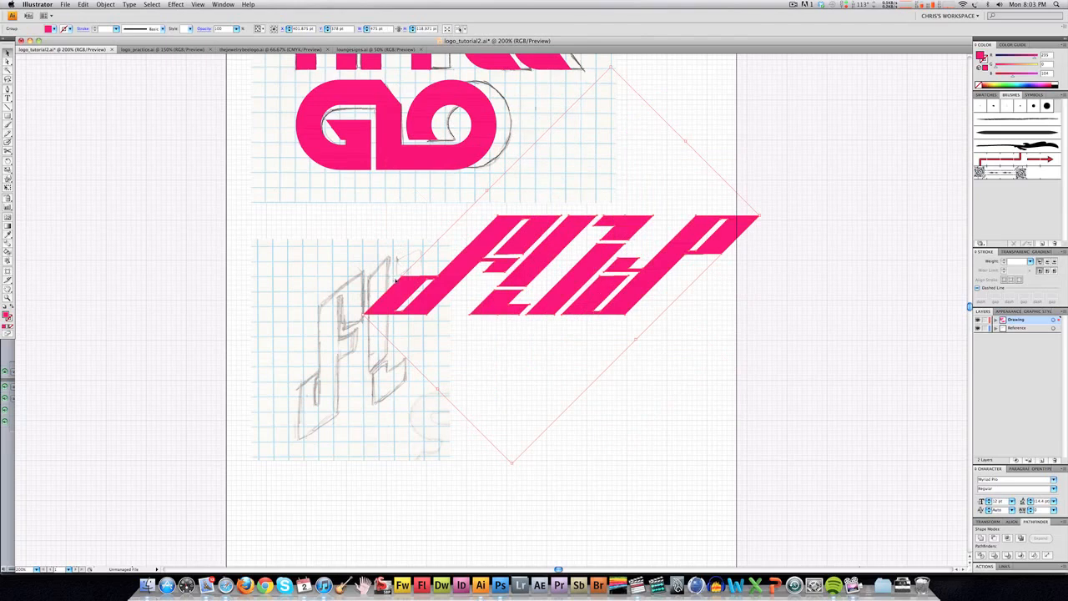
pyautogui.press('super+z')
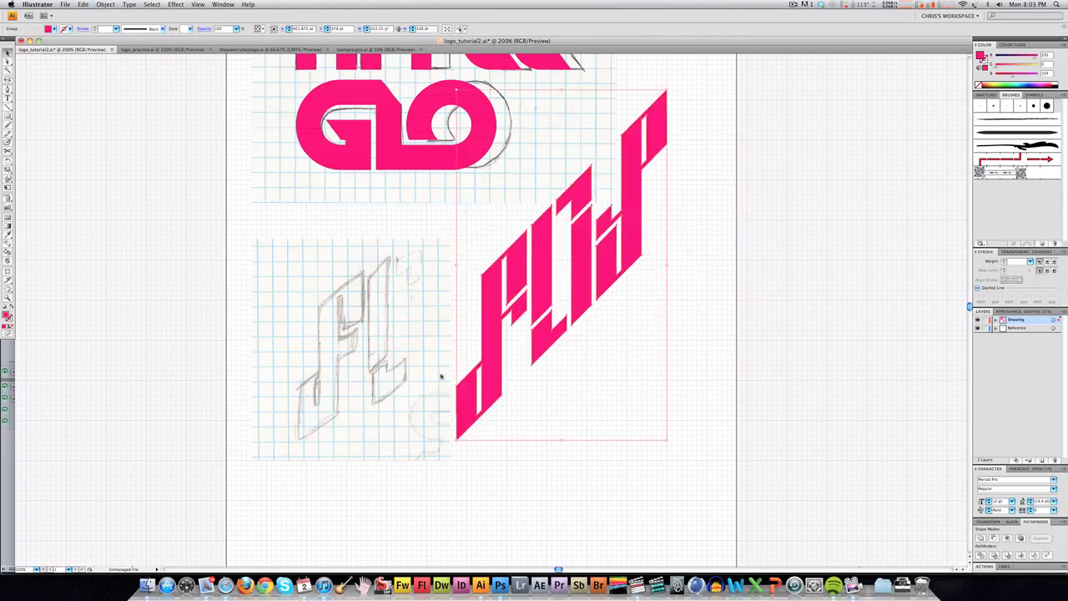
# Apply the Round Corners effect with a 4 pt radius to both monograms, and deselect them.
pyautogui.moveTo(453, 443); pyautogui.dragTo(626, 148)
pyautogui.moveTo(689, 195); pyautogui.dragTo(654, 144)
pyautogui.click(179, 5)
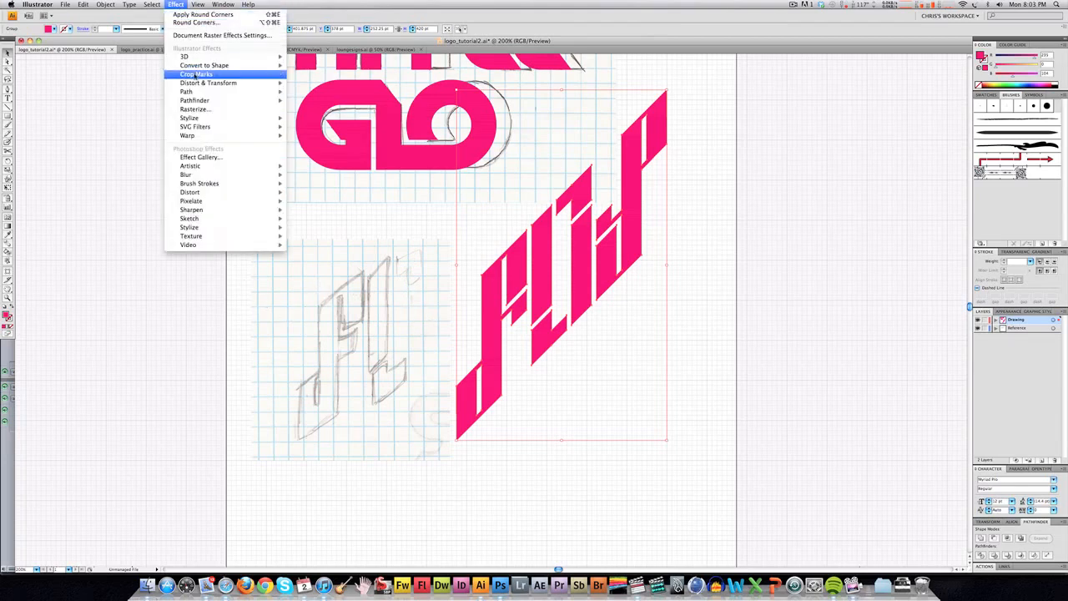
pyautogui.moveTo(219, 122)
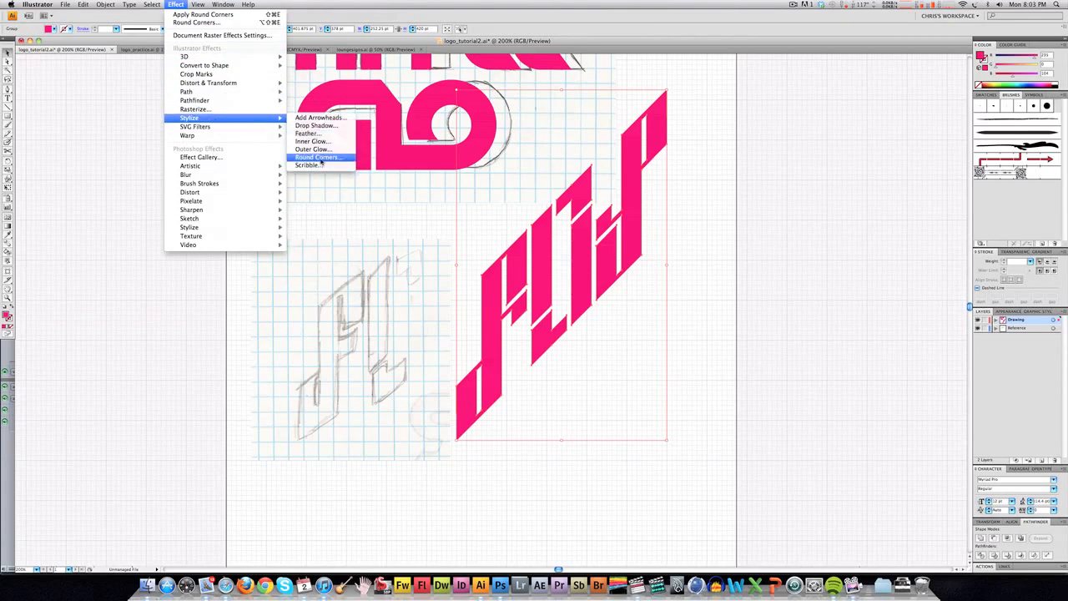
pyautogui.click(318, 157)
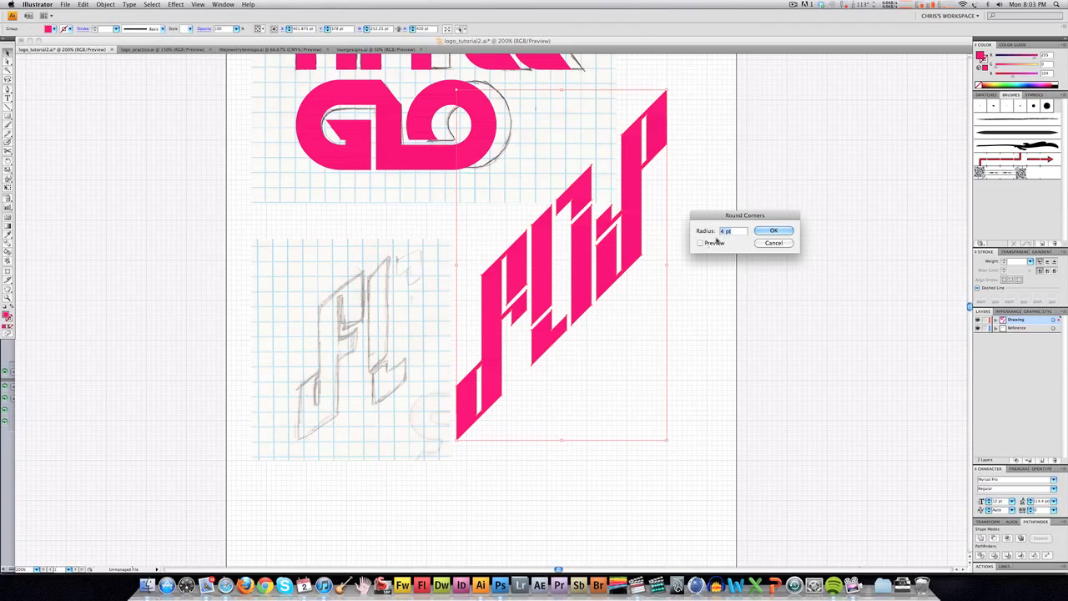
pyautogui.click(700, 244)
pyautogui.click(761, 232)
pyautogui.click(703, 245)
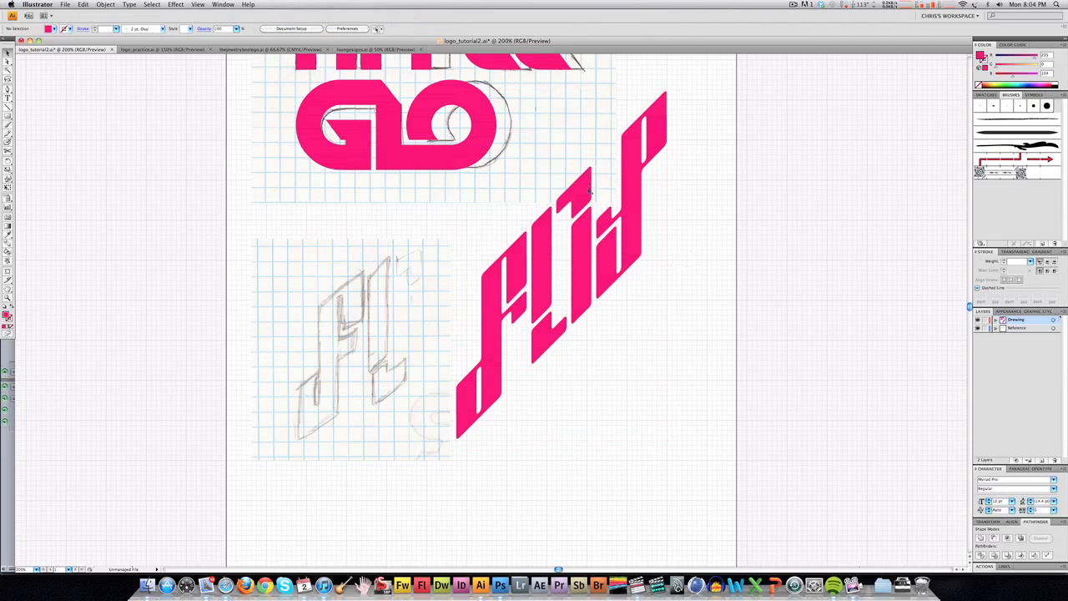
# Expand the appearance of both round-cornered monograms so the rounding becomes real geometry, and deselect them.
pyautogui.click(632, 177)
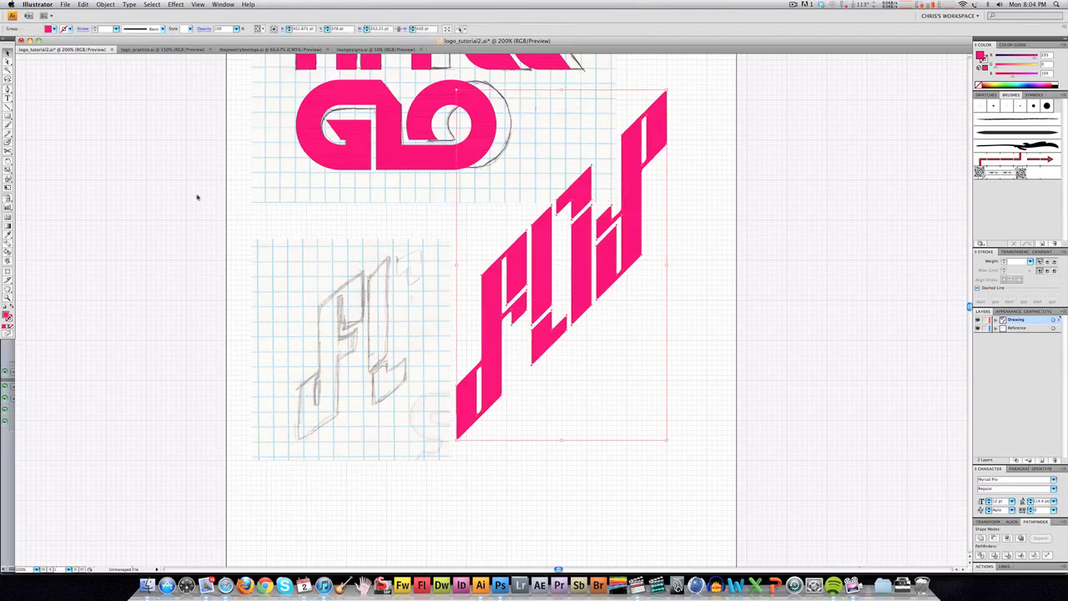
pyautogui.click(106, 5)
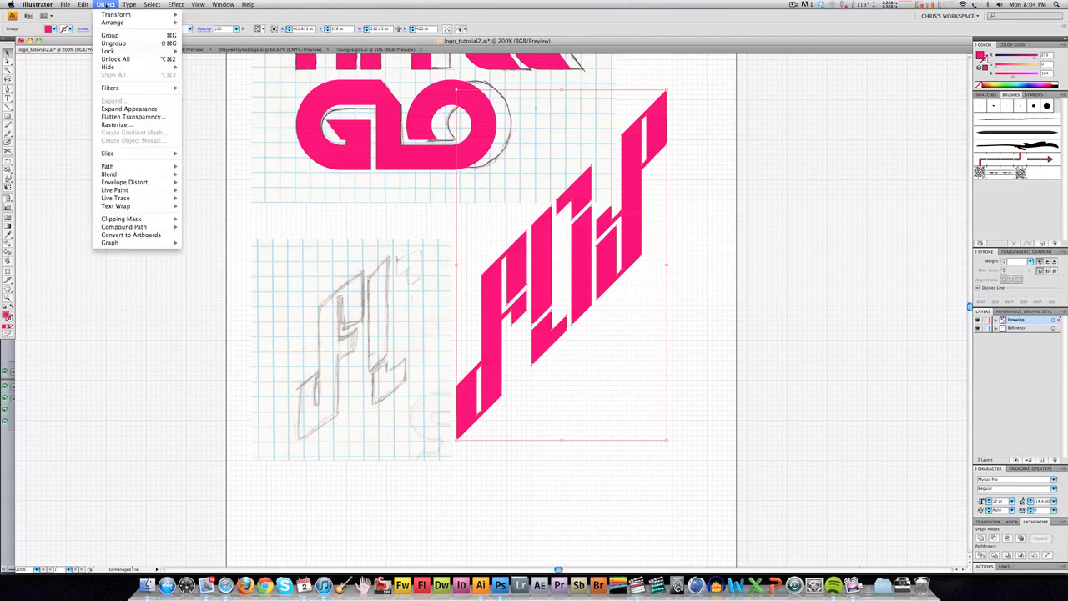
pyautogui.click(129, 109)
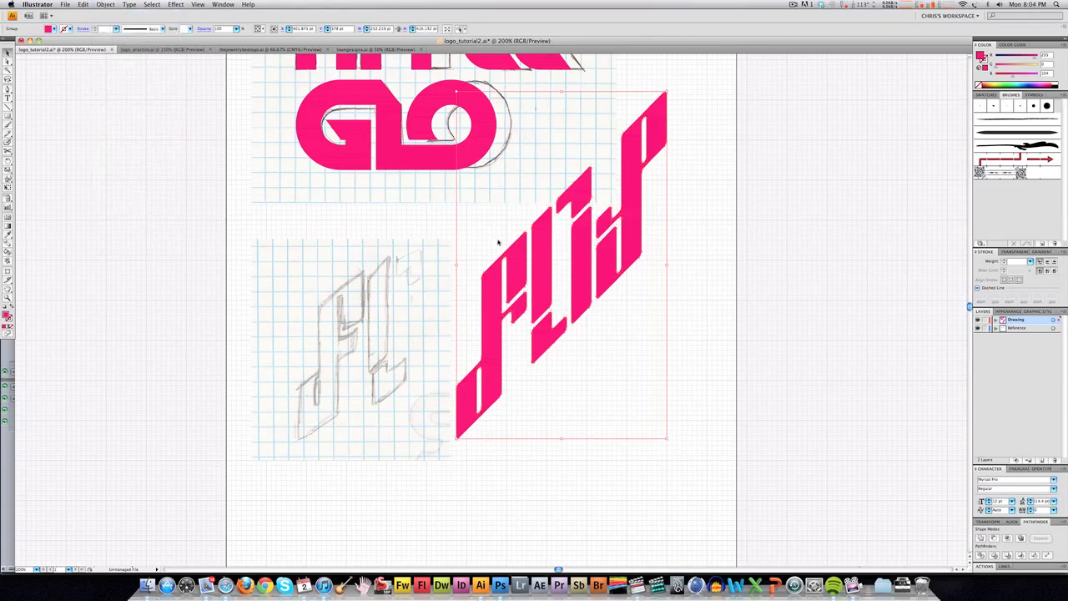
pyautogui.click(482, 265)
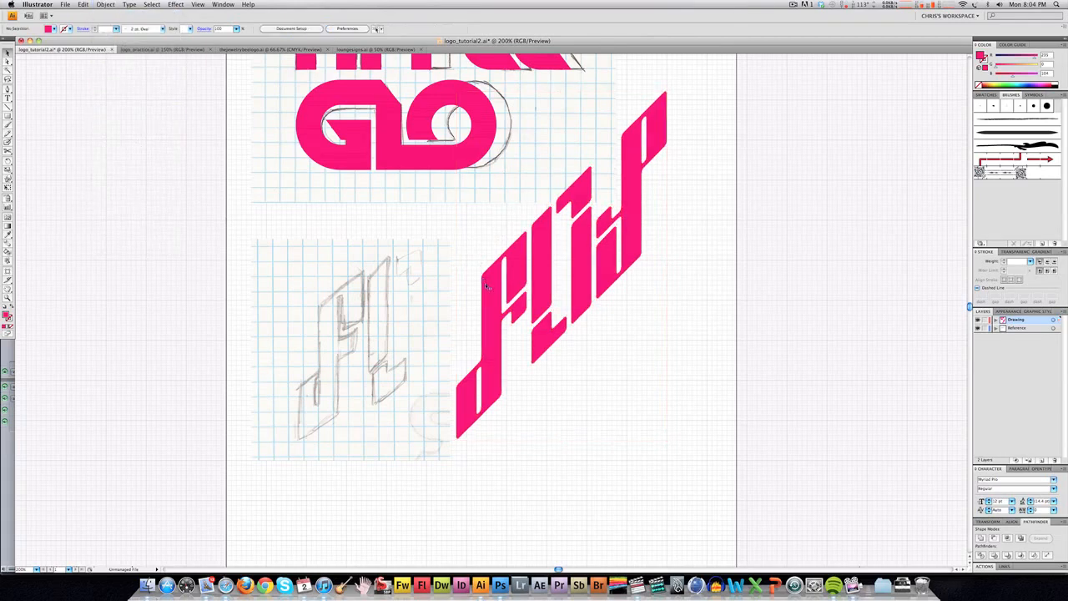
pyautogui.click(486, 287)
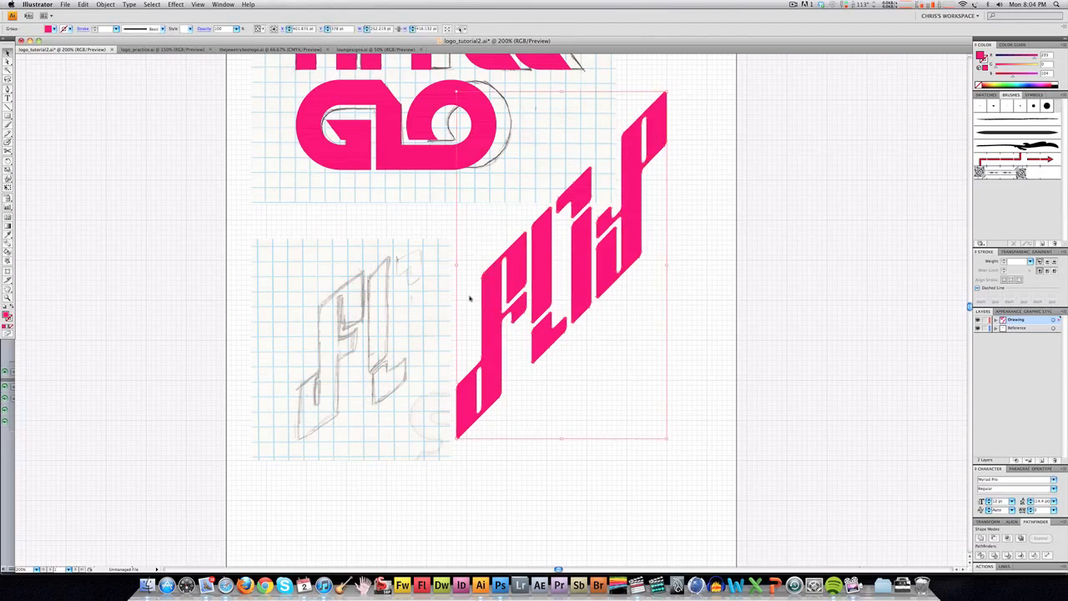
pyautogui.click(464, 305)
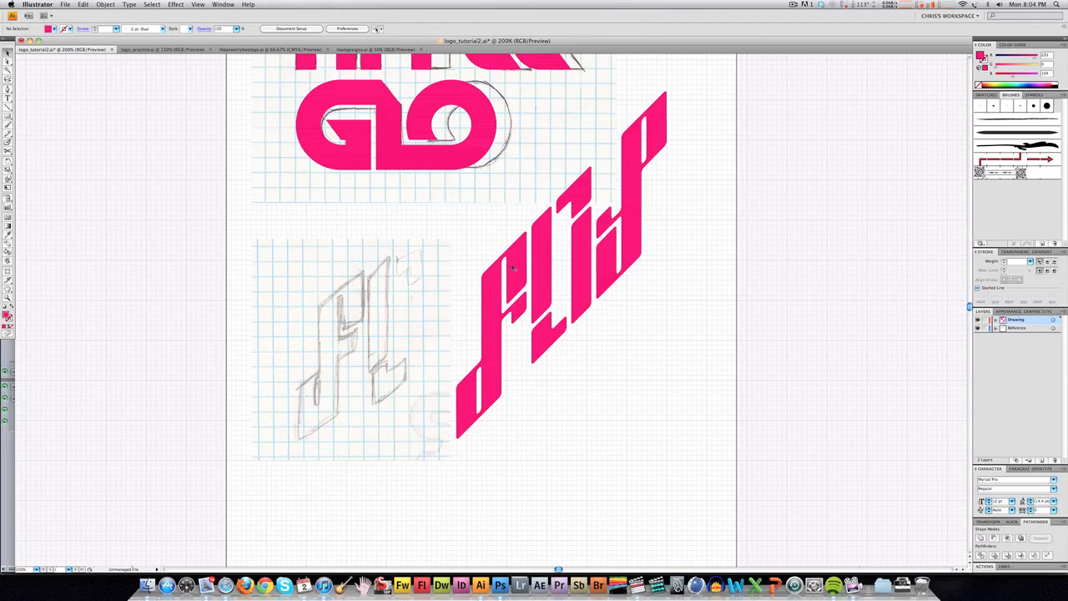
# Duplicate the expanded double monogram into the empty space beside the original at the same height, and deselect the copy.
pyautogui.moveTo(599, 292); pyautogui.dragTo(488, 325)
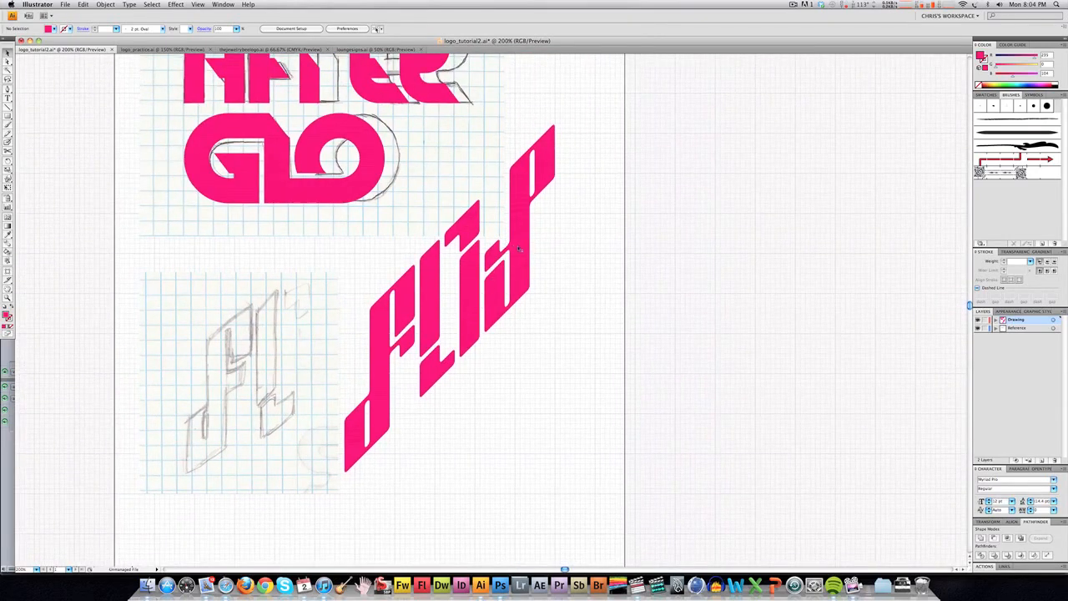
pyautogui.moveTo(521, 247); pyautogui.dragTo(785, 263)
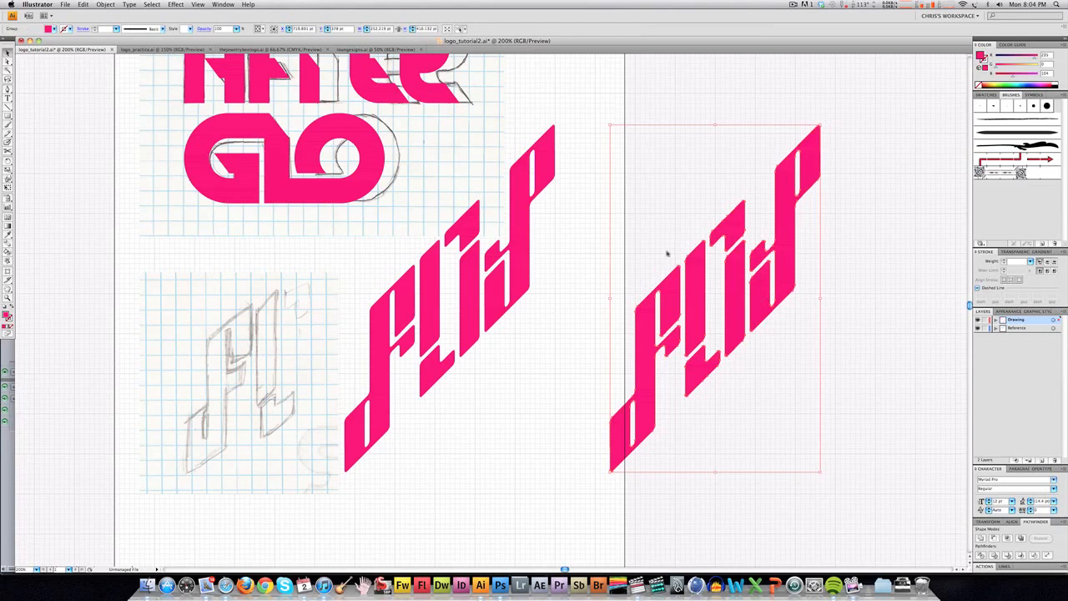
pyautogui.click(597, 330)
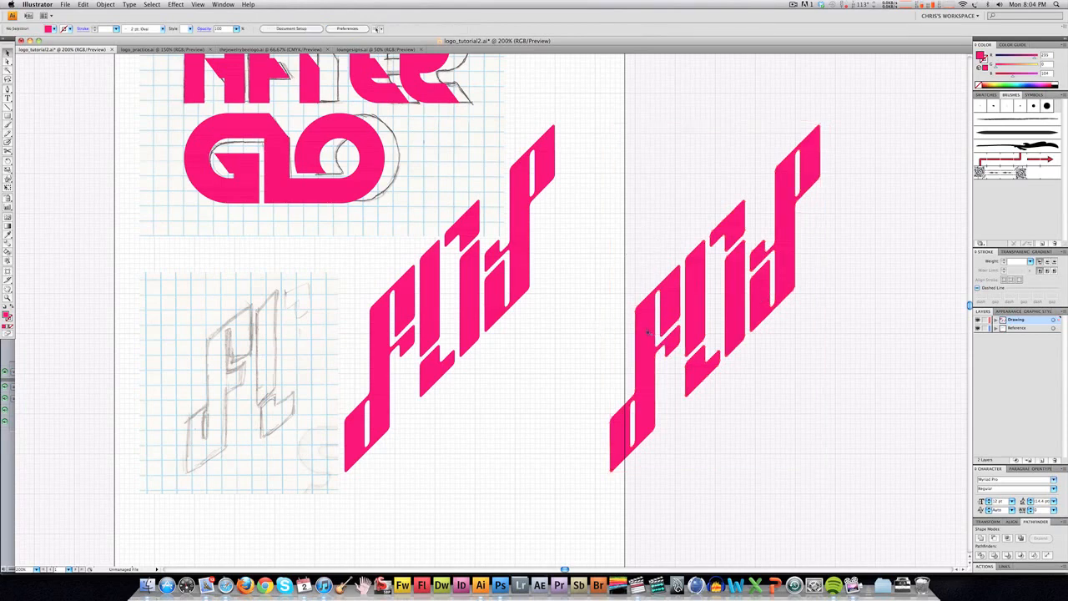
# Recolor the duplicated monogram mark with an orange-red fill.
pyautogui.click(643, 336)
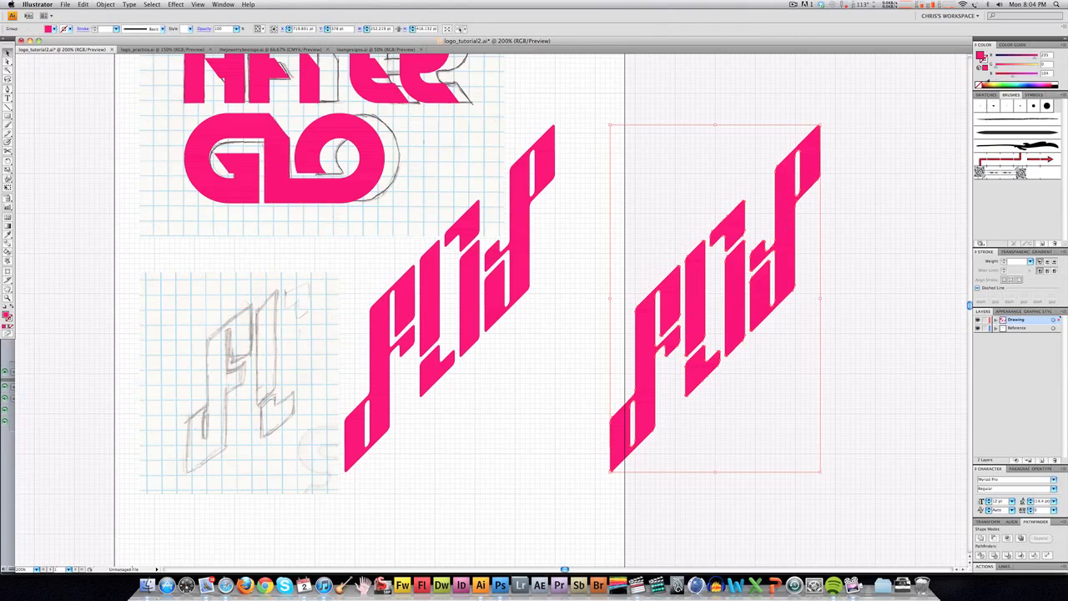
pyautogui.moveTo(984, 85); pyautogui.dragTo(987, 82)
pyautogui.moveTo(986, 82); pyautogui.dragTo(971, 84)
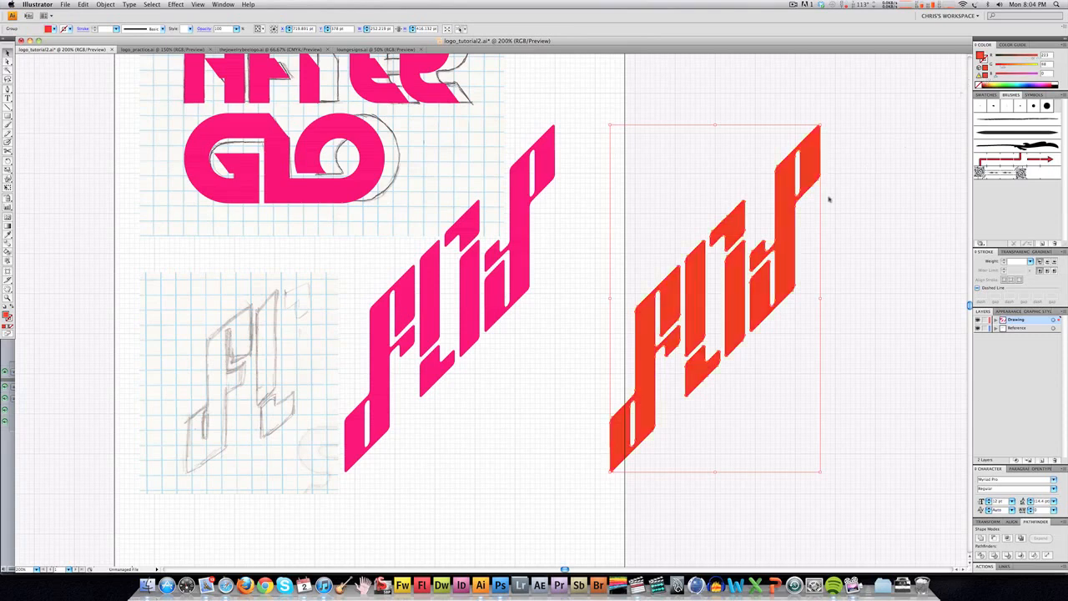
pyautogui.click(830, 245)
# Copy the orange-red mark slightly up and to the left over itself, and fill that front copy with yellow-orange.
pyautogui.click(779, 242)
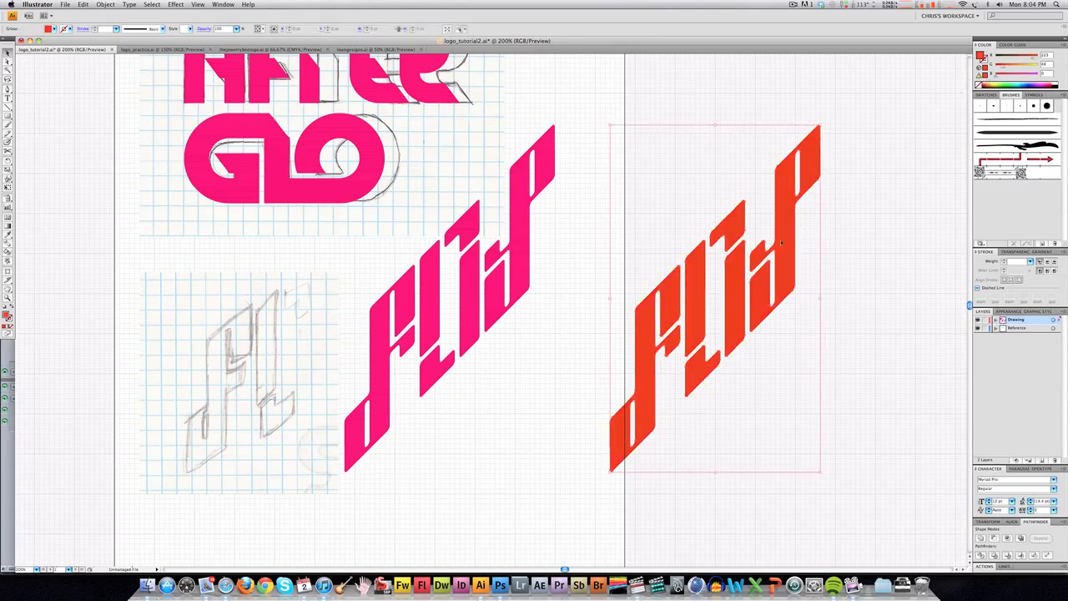
pyautogui.moveTo(781, 251); pyautogui.dragTo(774, 241)
pyautogui.press('super+c')
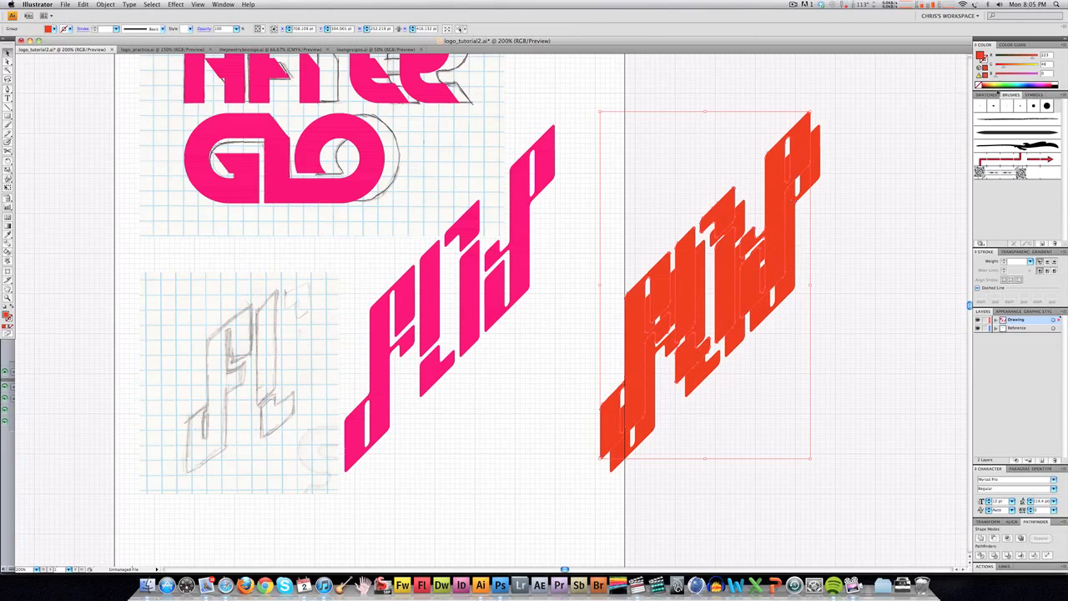
pyautogui.click(993, 83)
pyautogui.click(995, 83)
pyautogui.click(858, 179)
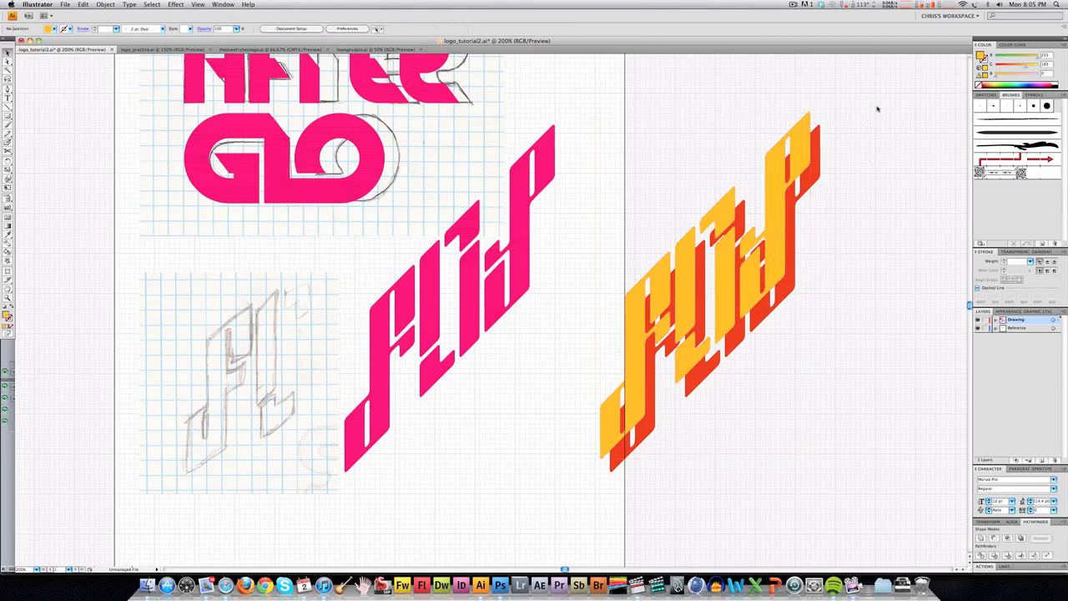
# Copy the yellow-orange front mark to the clipboard.
pyautogui.click(770, 237)
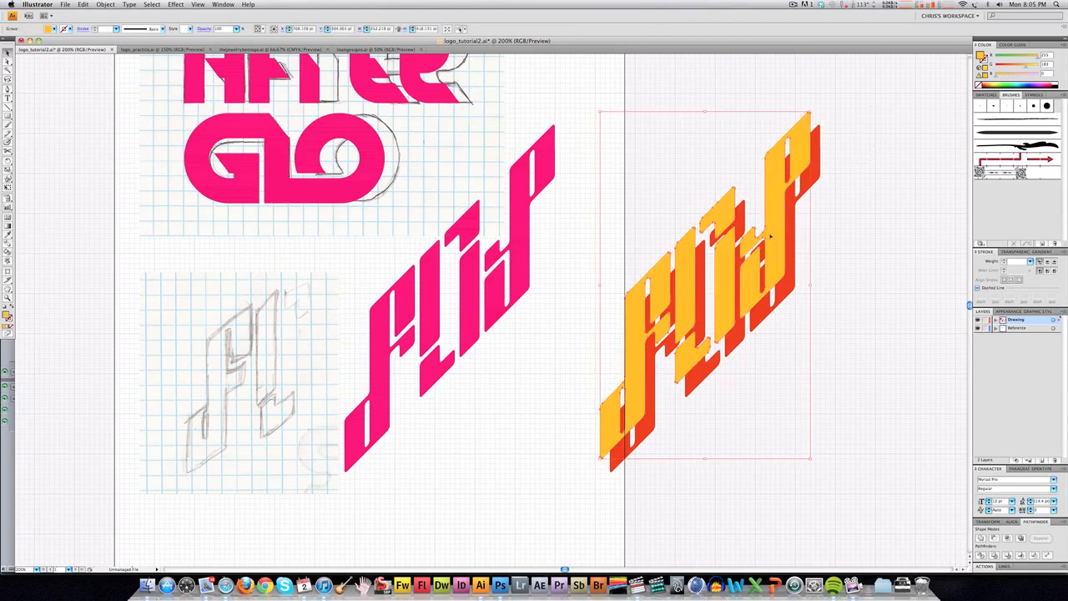
pyautogui.moveTo(766, 242); pyautogui.dragTo(767, 243)
pyautogui.press('super+c')
# Select the yellow-orange and orange-red marks together, and set the blend spacing to 100 specified steps.
pyautogui.moveTo(834, 219); pyautogui.dragTo(775, 259)
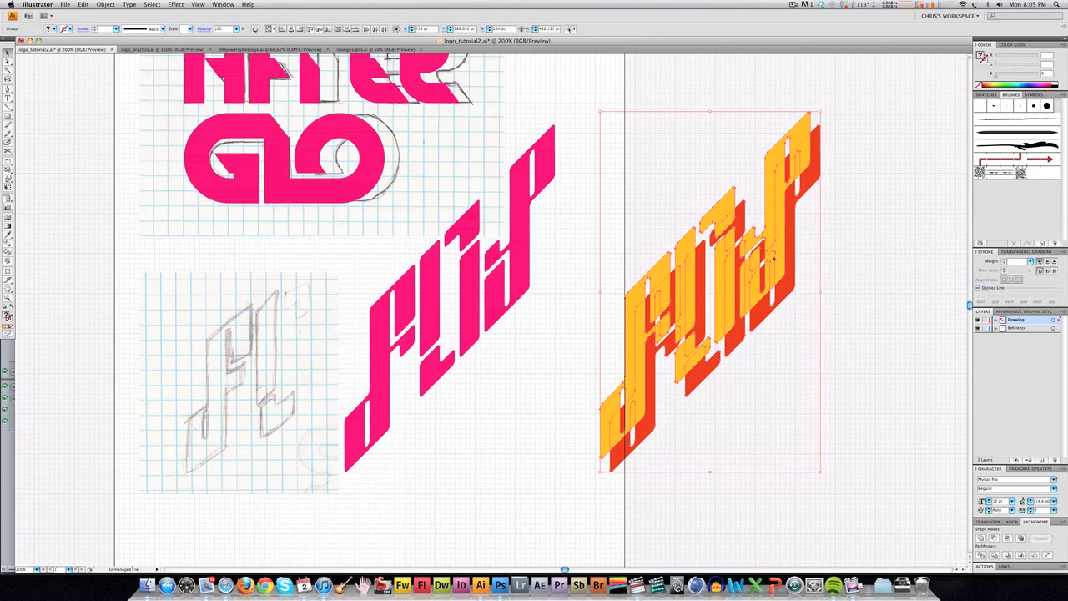
pyautogui.click(105, 5)
pyautogui.moveTo(136, 175)
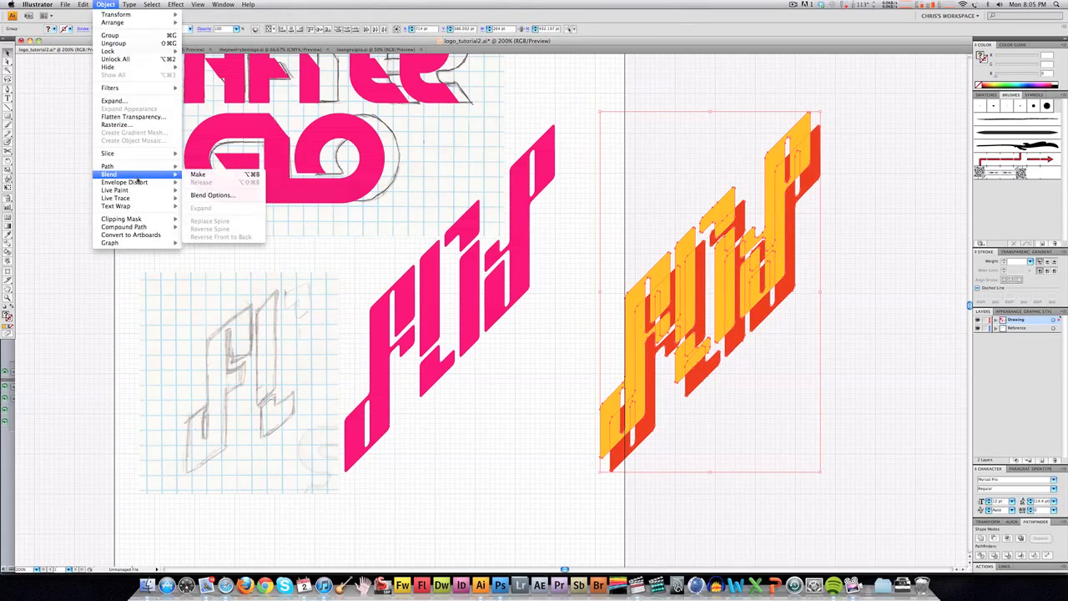
pyautogui.click(193, 194)
pyautogui.click(526, 200)
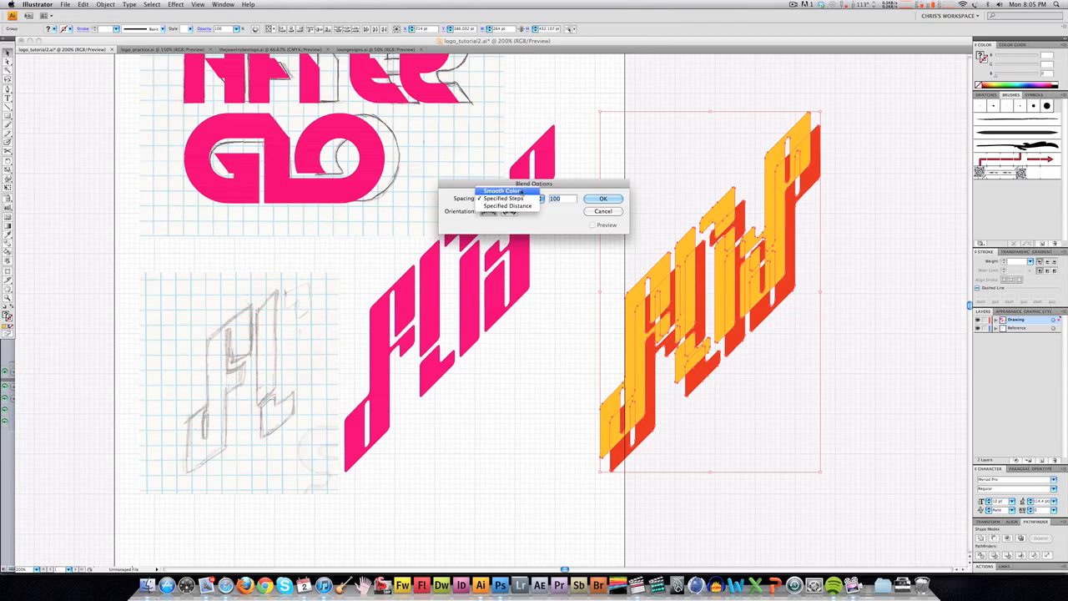
pyautogui.click(521, 201)
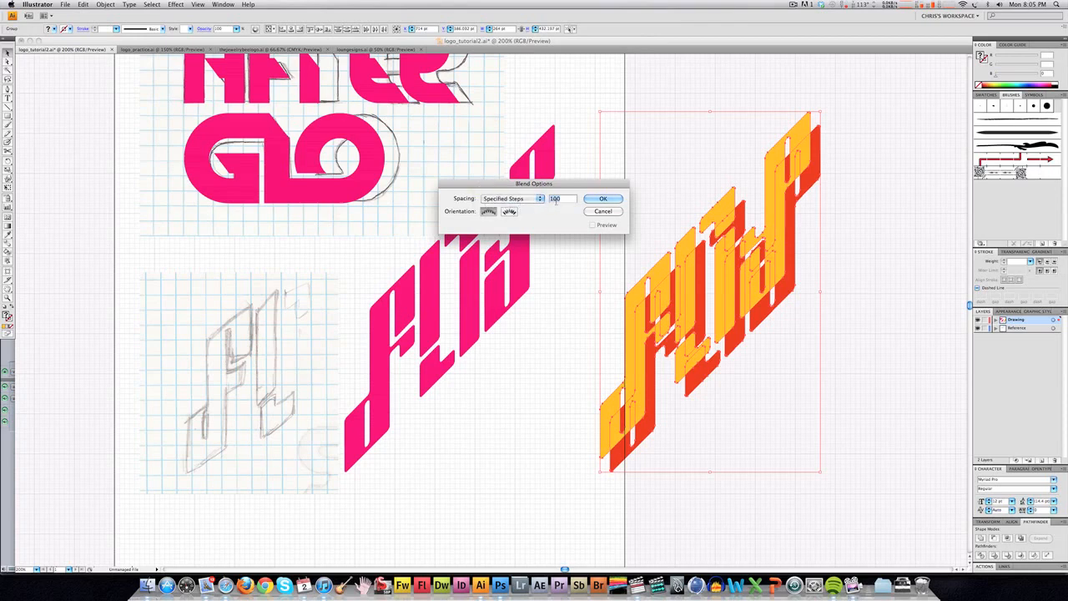
pyautogui.click(598, 201)
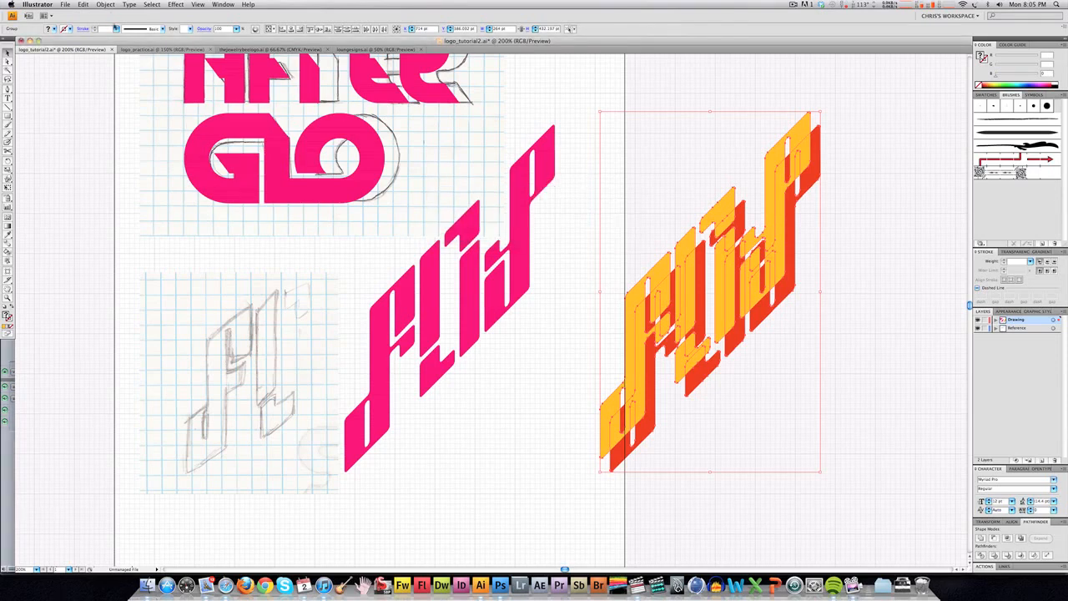
# Blend the two offset marks into a solid extruded shape, and deselect it.
pyautogui.click(105, 4)
pyautogui.moveTo(164, 177)
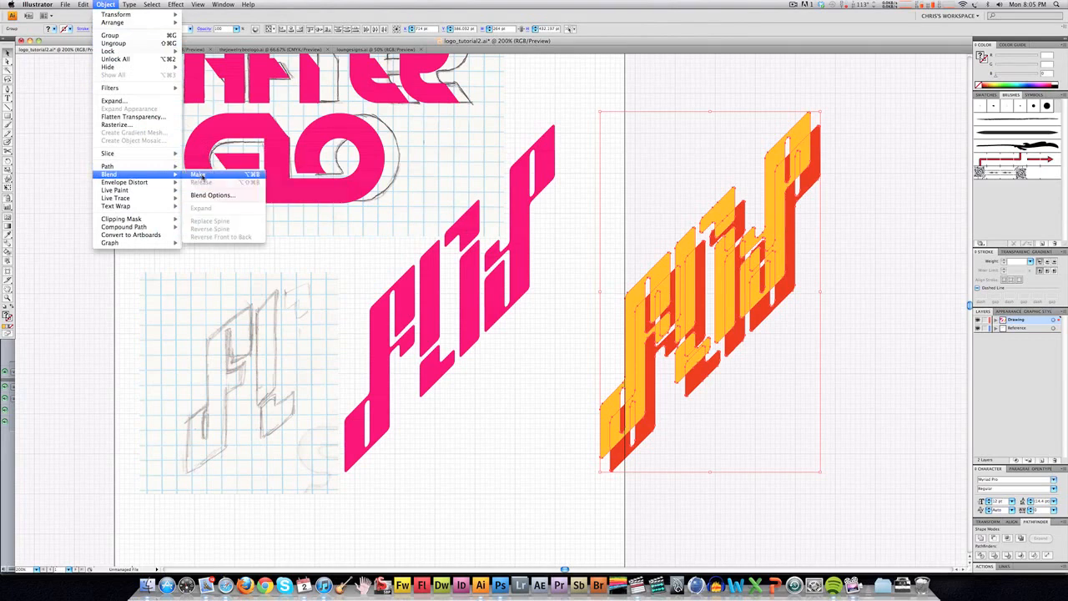
pyautogui.click(201, 175)
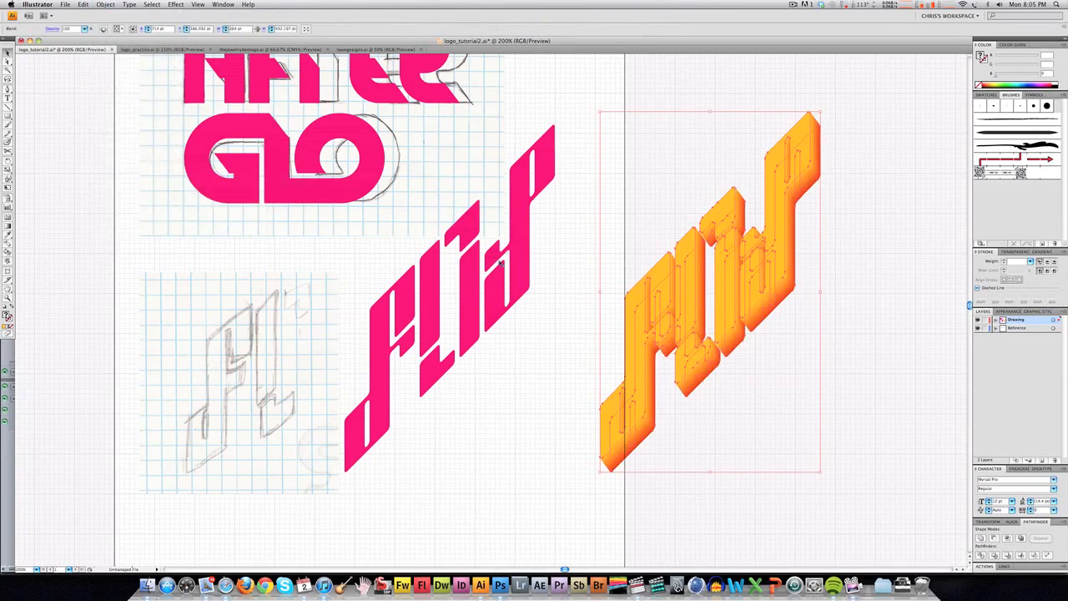
pyautogui.click(681, 184)
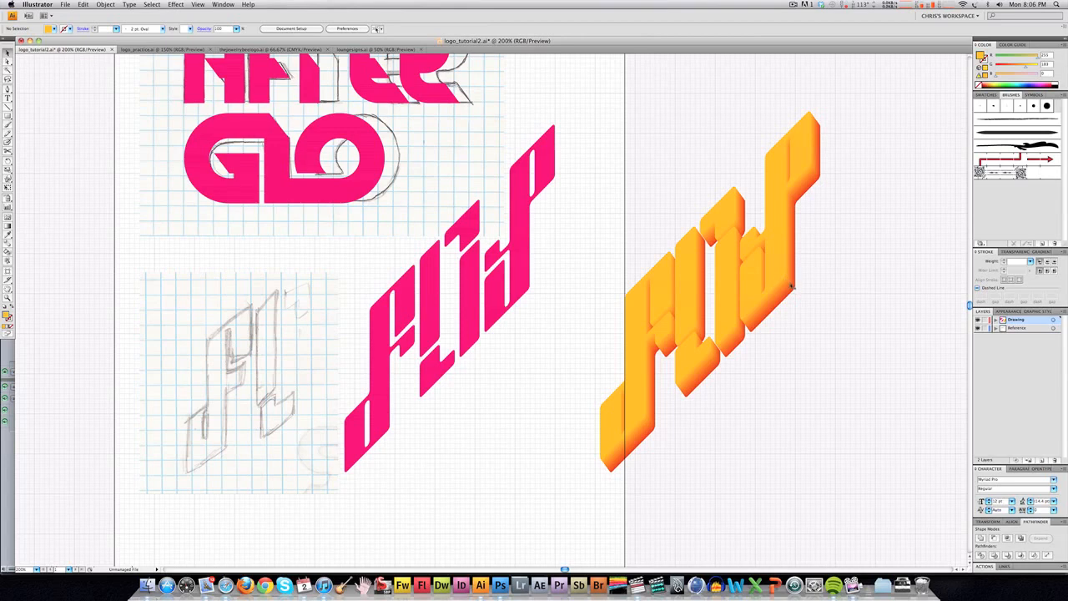
# Fill the whole blended extrusion with the solid red C91818.
pyautogui.click(786, 286)
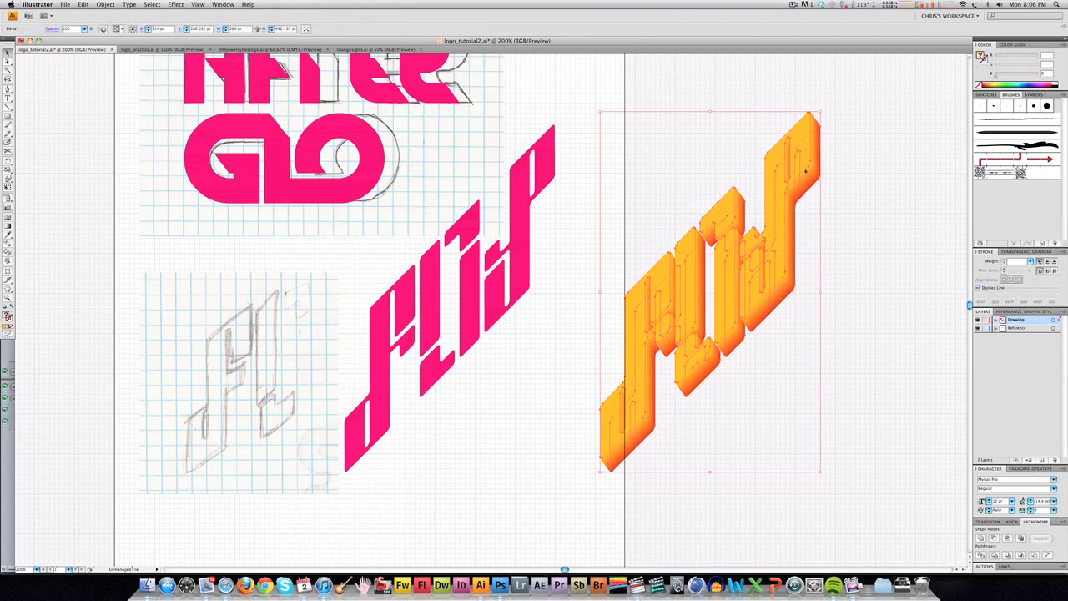
pyautogui.click(985, 84)
pyautogui.click(981, 87)
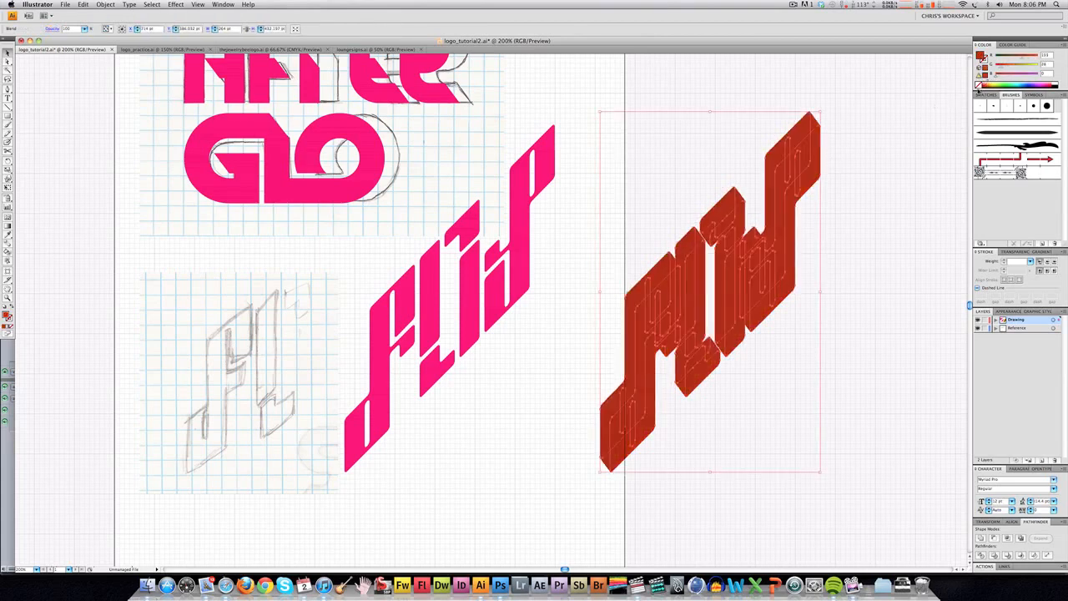
pyautogui.doubleClick(980, 57)
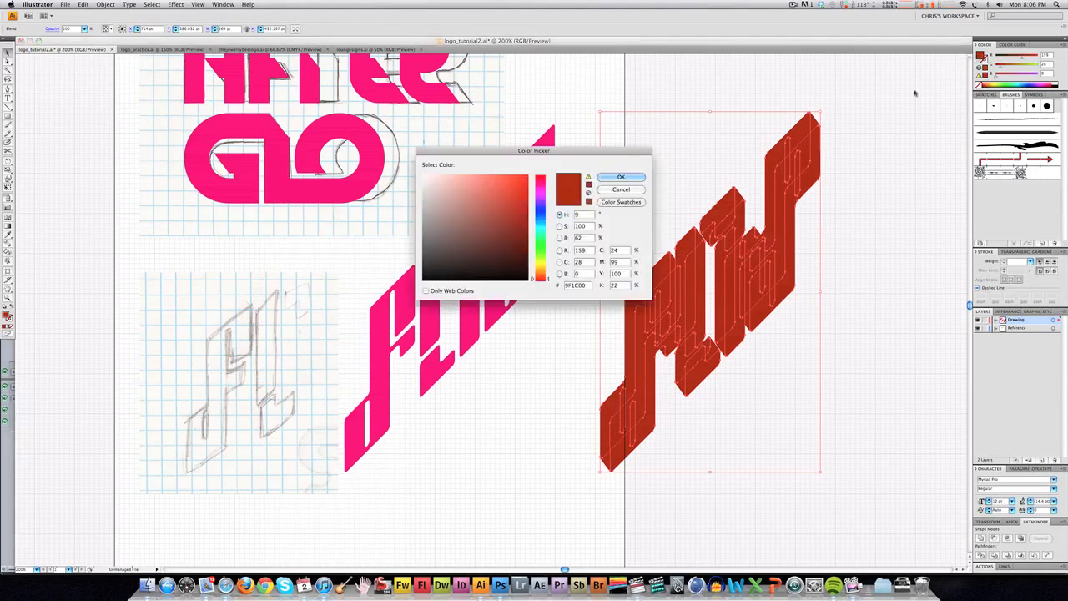
pyautogui.moveTo(520, 193); pyautogui.dragTo(517, 198)
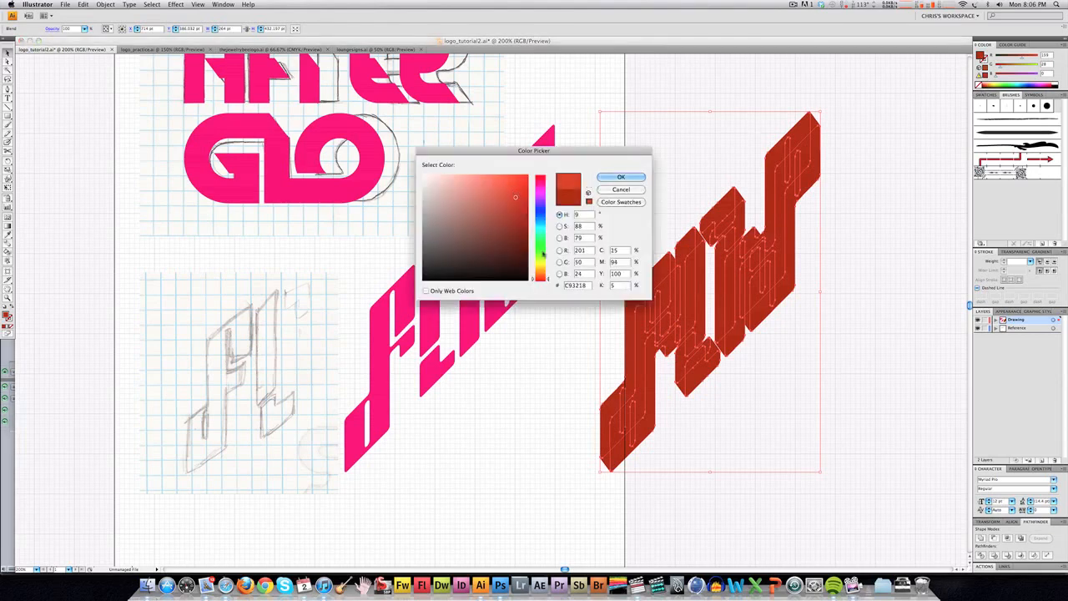
pyautogui.click(534, 280)
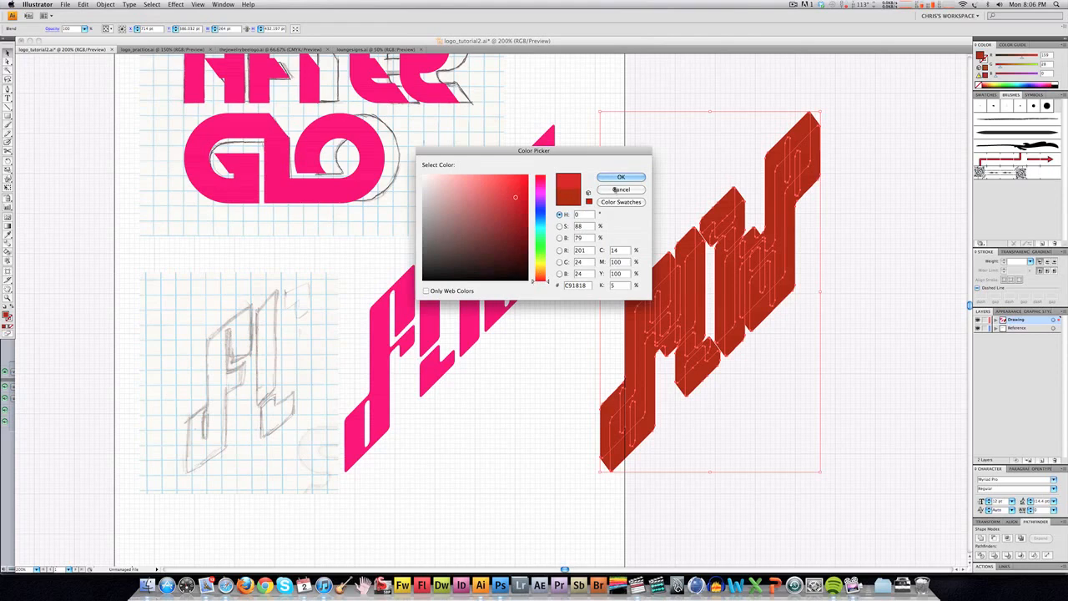
pyautogui.click(615, 177)
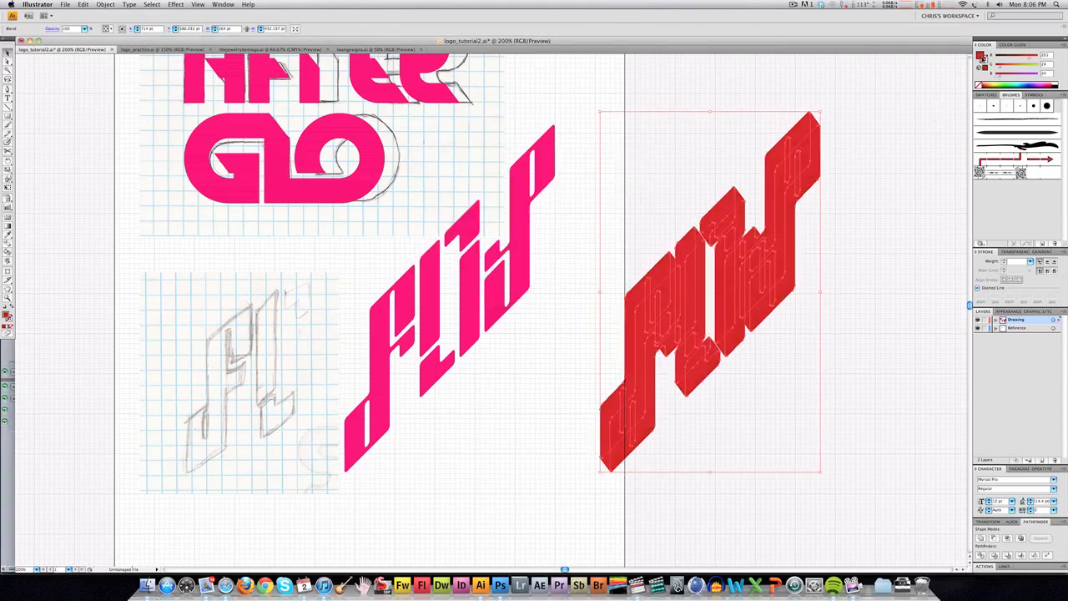
# Give the extrusion a stroke in the same red with a weight of 10 pt.
pyautogui.moveTo(982, 56); pyautogui.dragTo(987, 61)
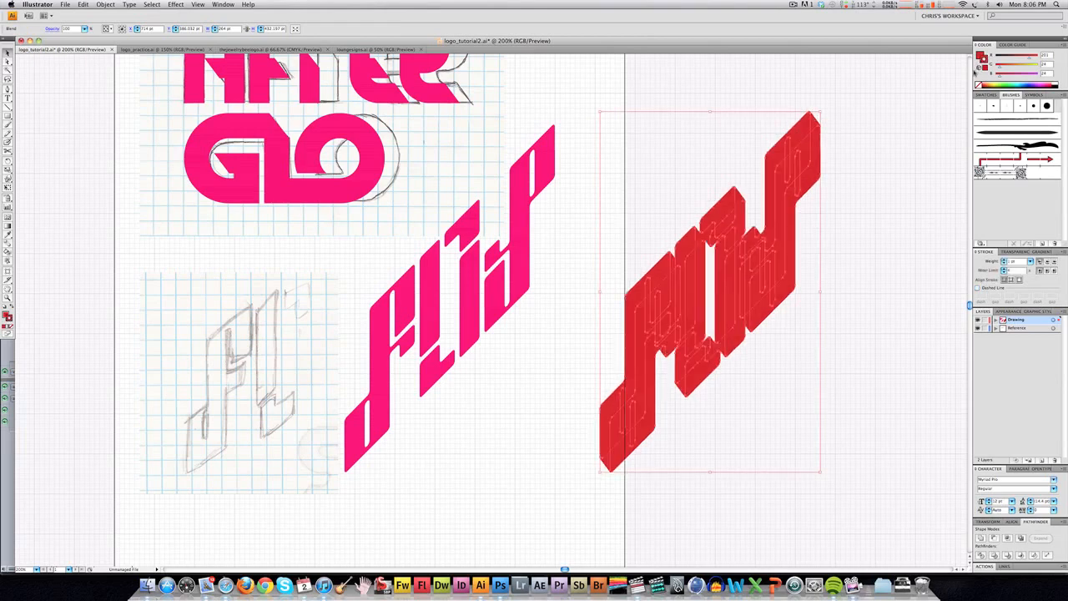
pyautogui.click(1031, 262)
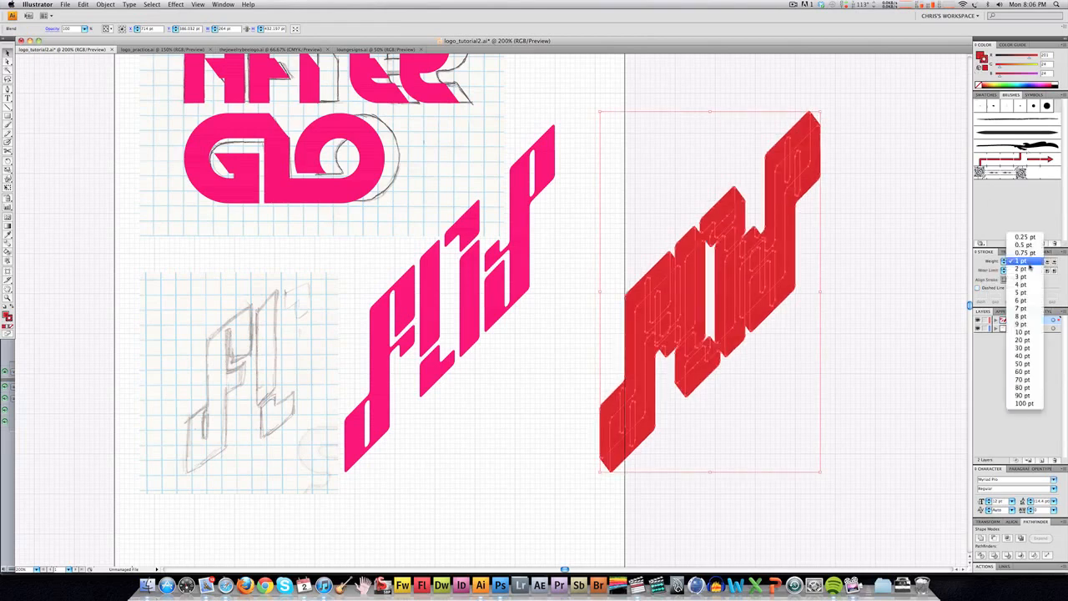
pyautogui.click(1021, 332)
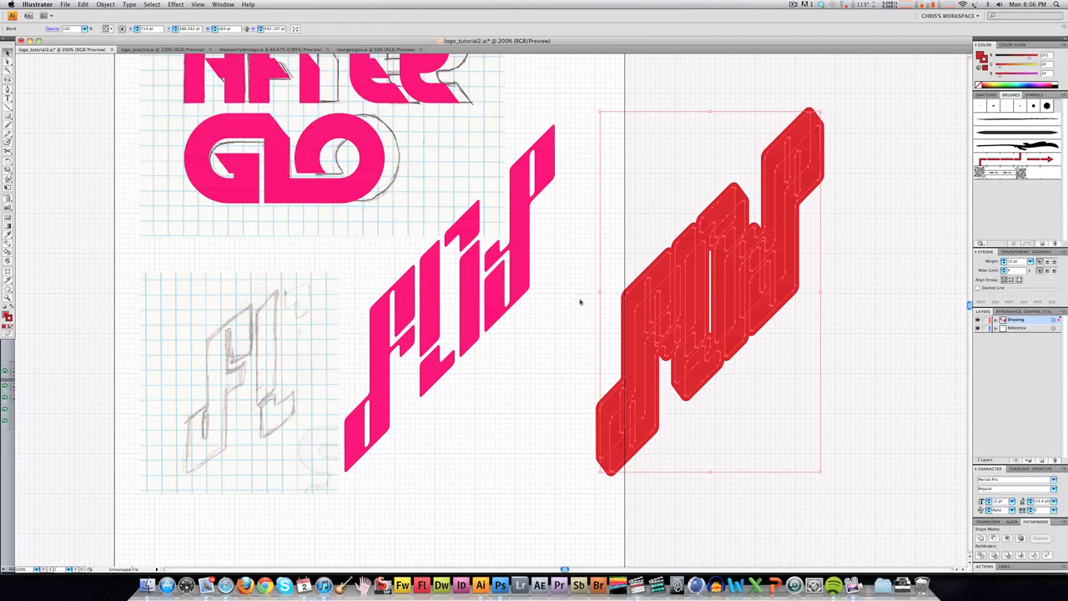
# Expand the stroked blend into editable shapes, including its object, fill and stroke.
pyautogui.click(106, 5)
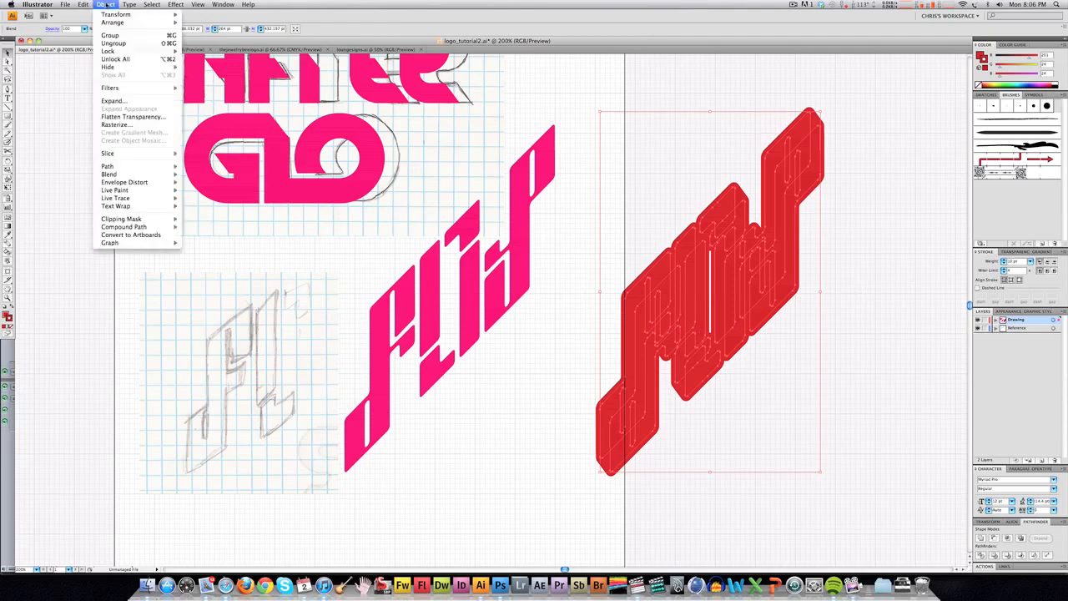
pyautogui.click(126, 104)
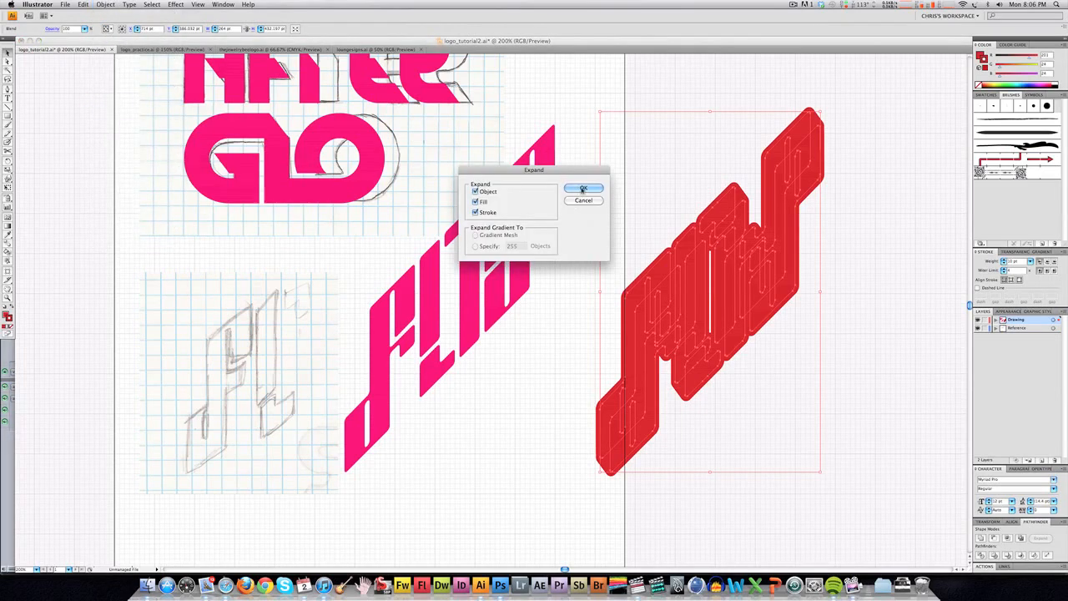
pyautogui.click(583, 190)
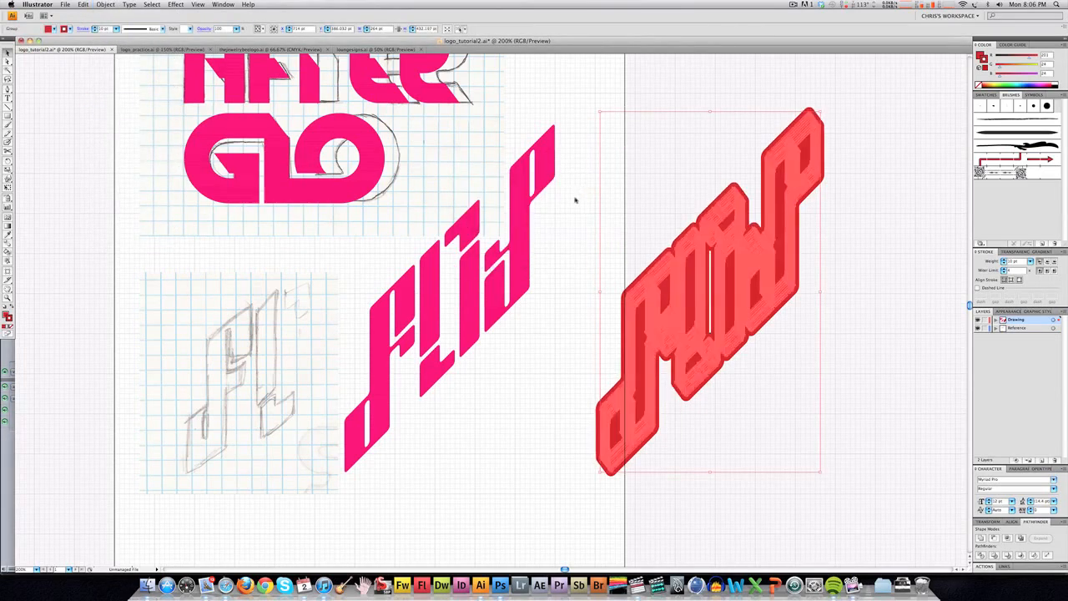
# Expand the red extrusion group's strokes into filled shapes, and unite all its pieces into a single solid backing.
pyautogui.click(106, 5)
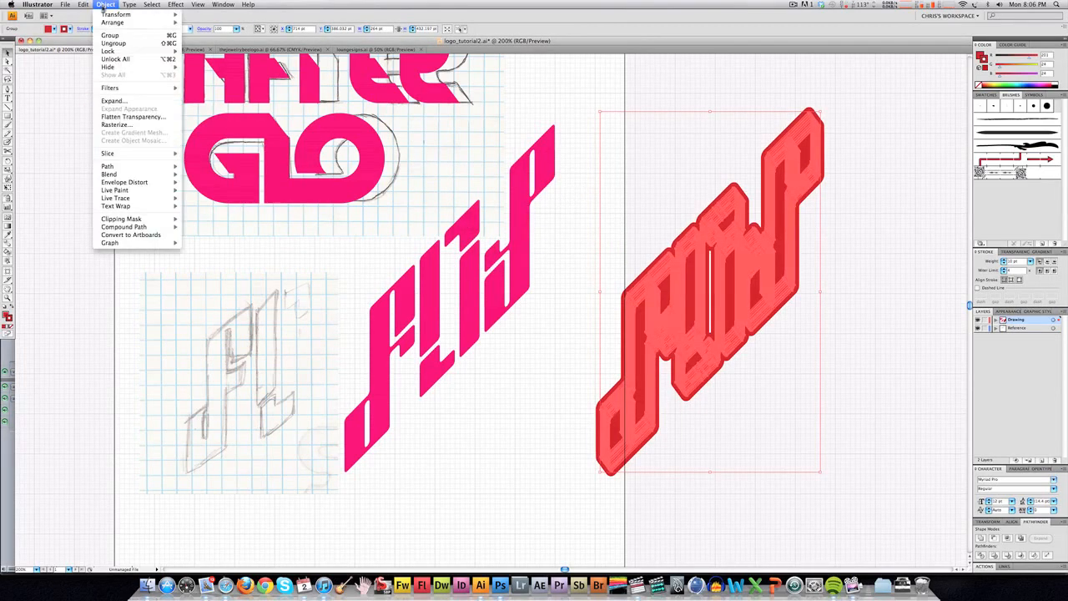
pyautogui.click(125, 101)
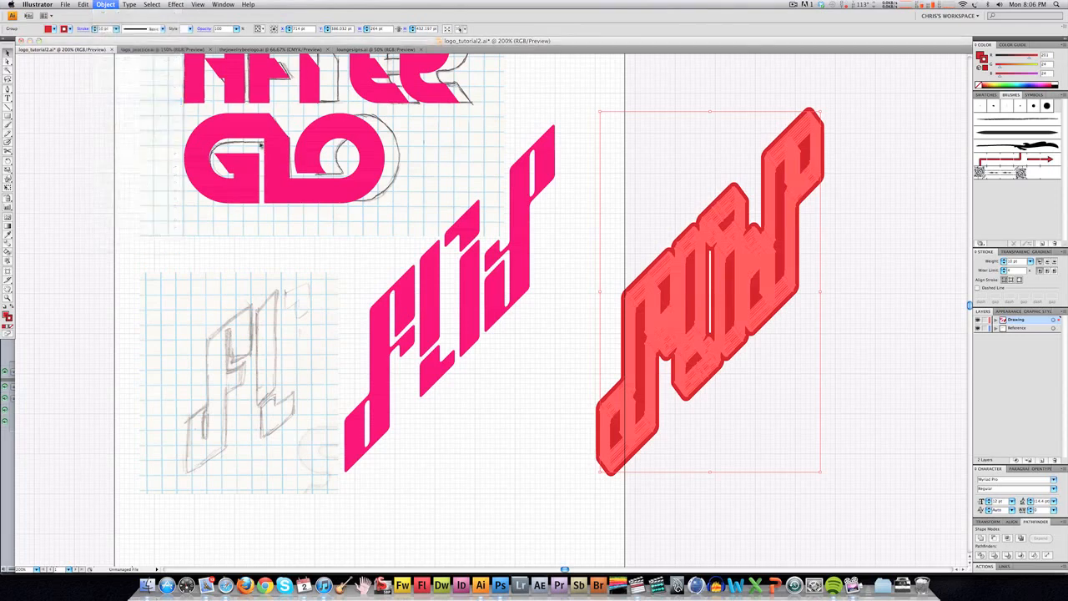
pyautogui.click(587, 188)
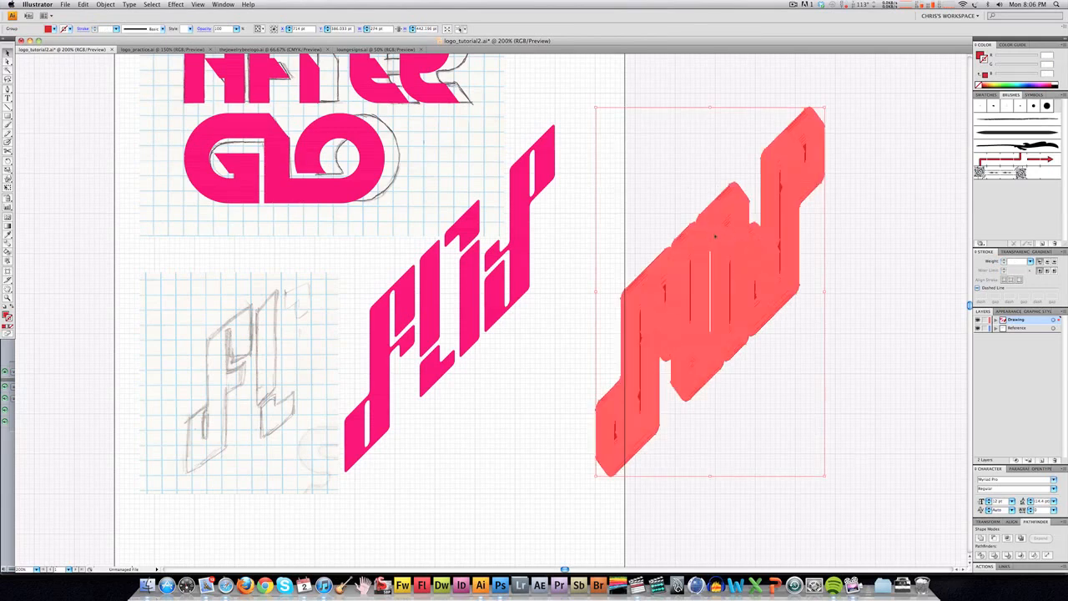
pyautogui.moveTo(709, 168); pyautogui.dragTo(797, 399)
pyautogui.click(981, 538)
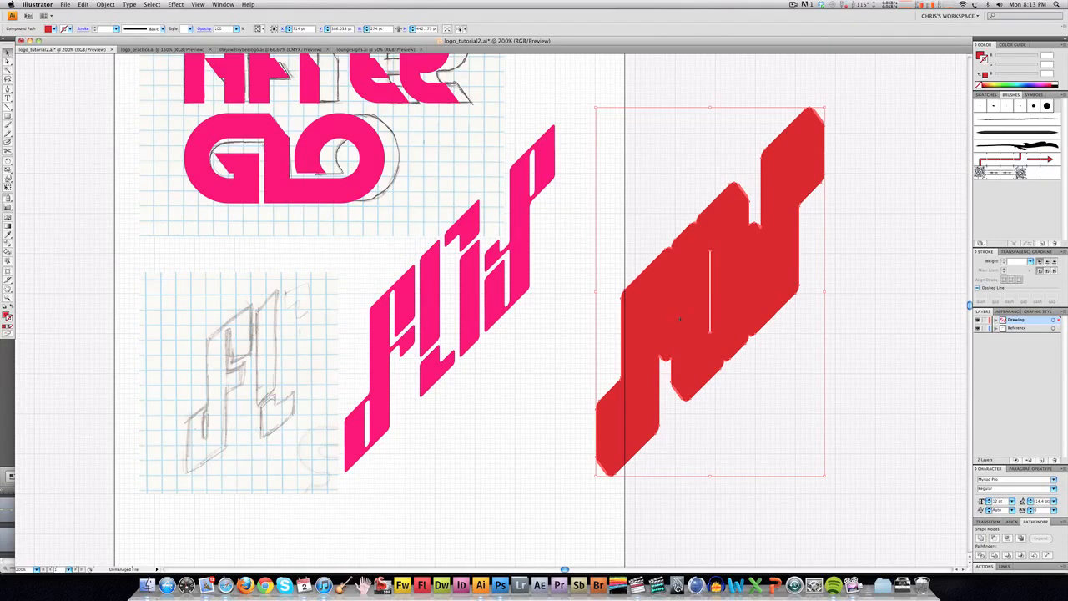
# Paste the copied yellow lettering in place in front of the solid red backing, and deselect it.
pyautogui.click(648, 230)
pyautogui.click(672, 276)
pyautogui.press('super')
pyautogui.press('super')
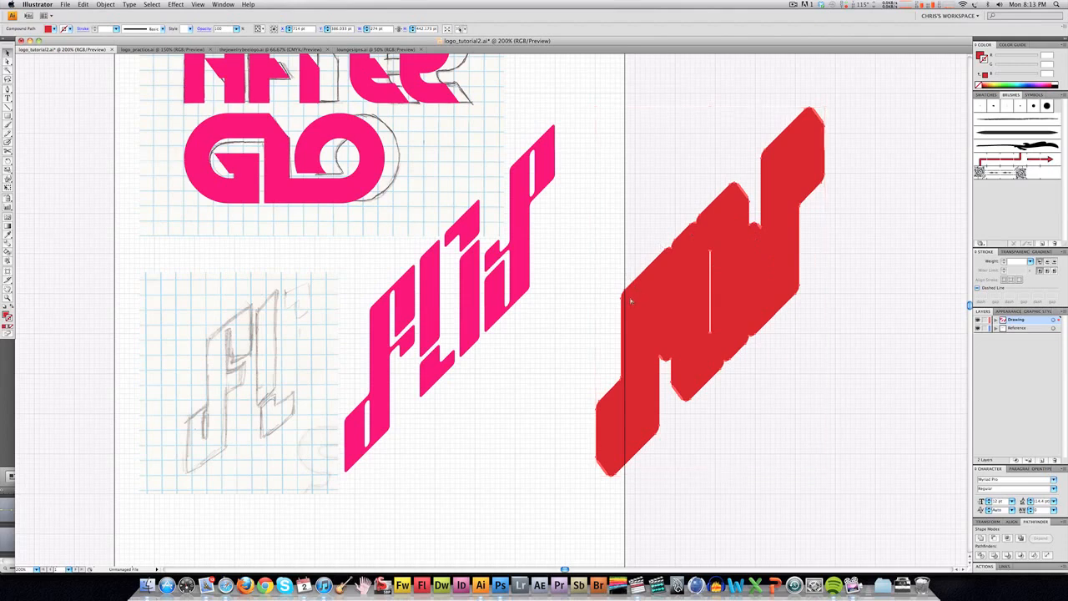
pyautogui.press('super+f')
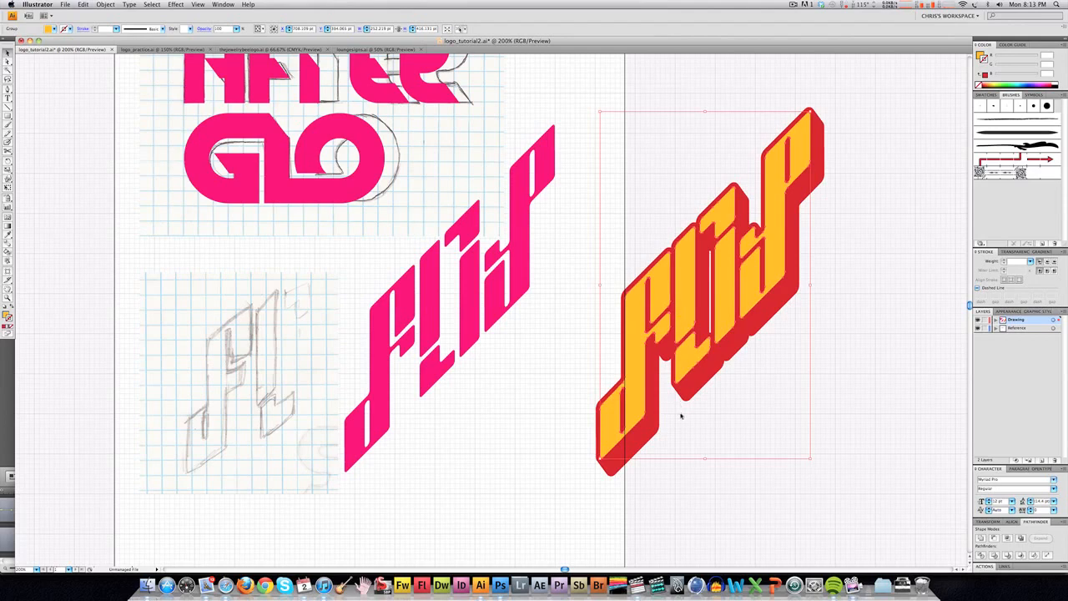
pyautogui.click(670, 464)
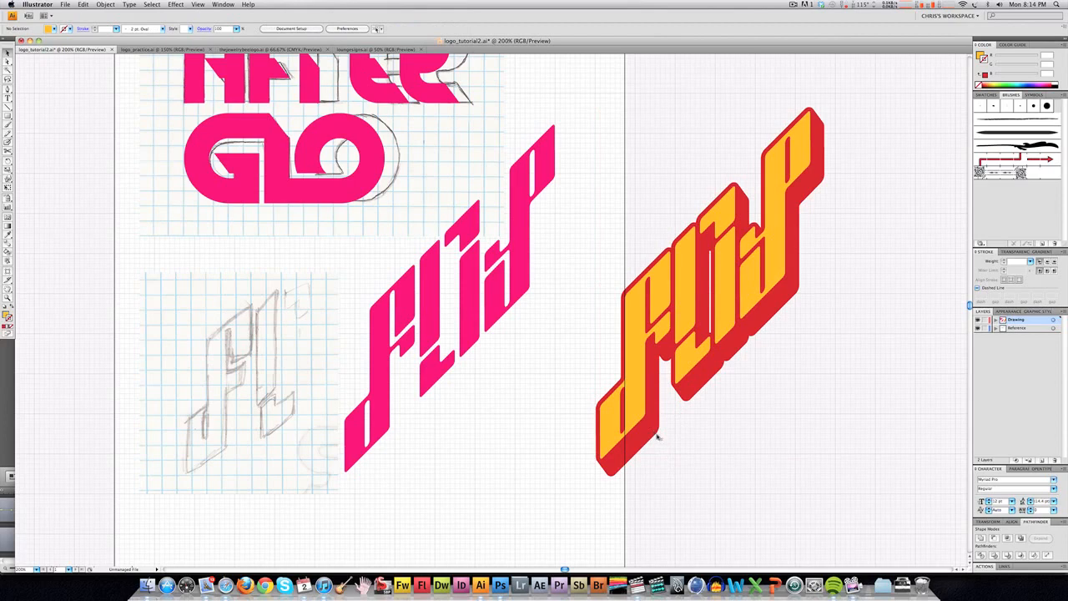